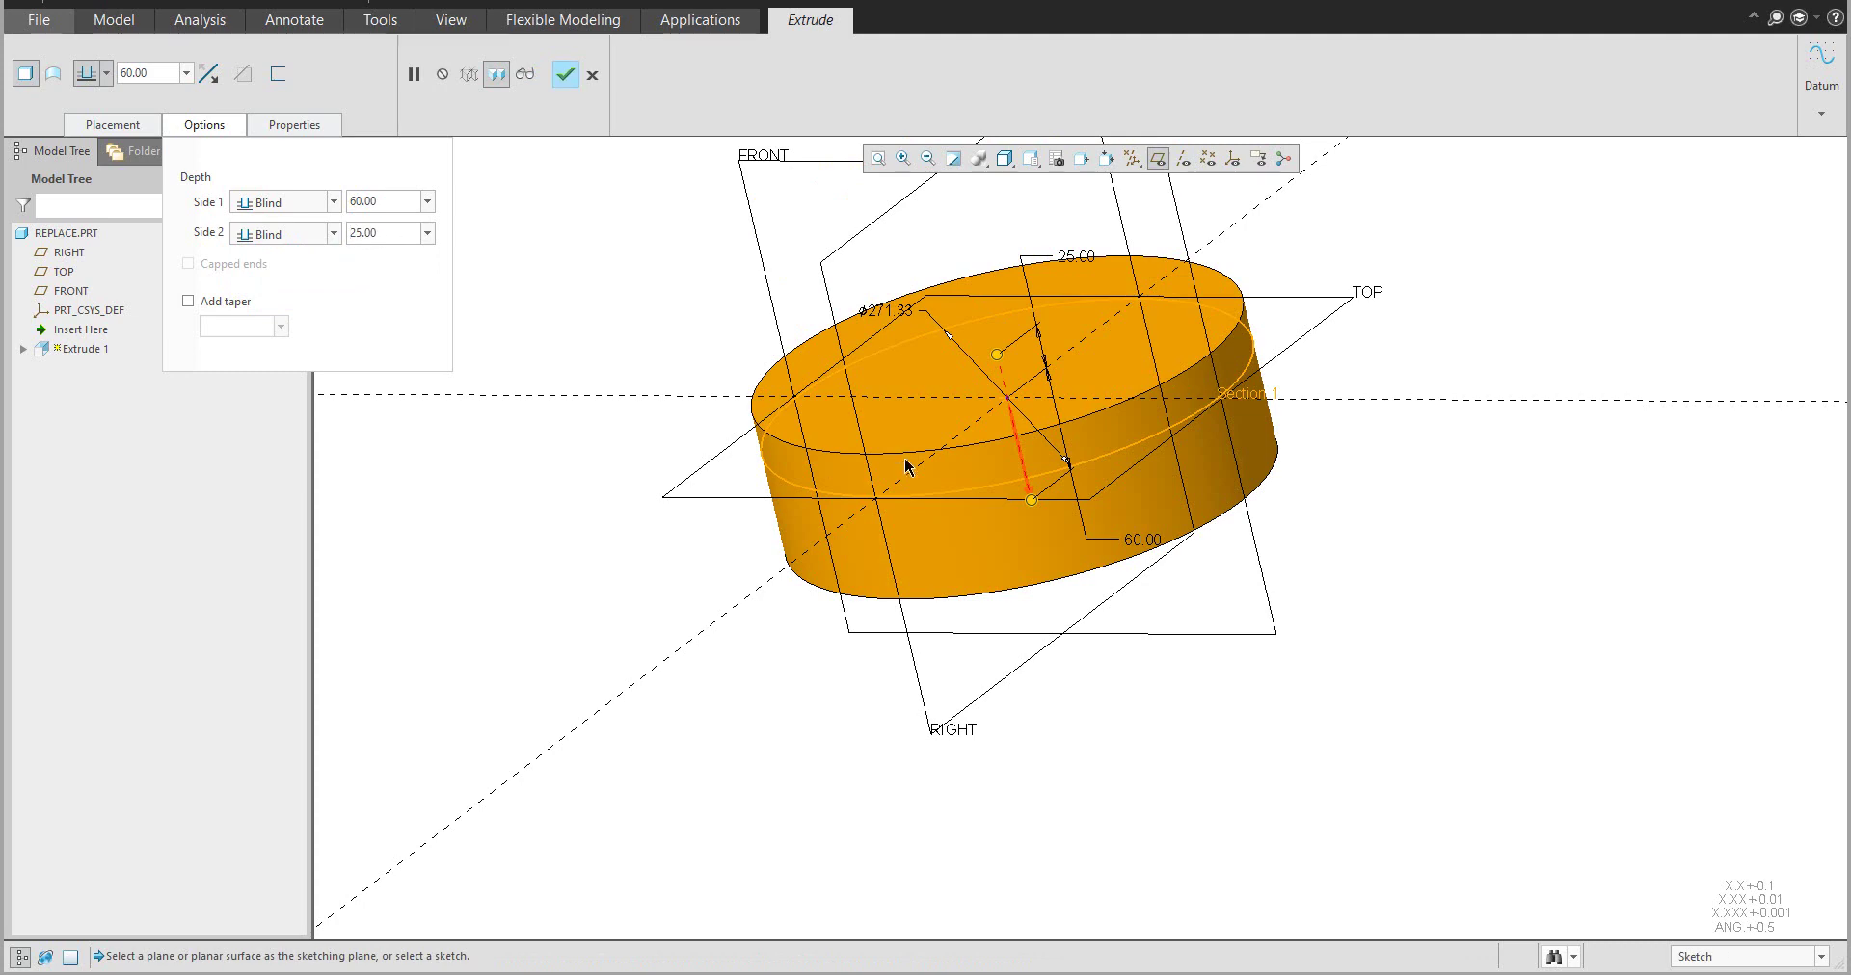
Accept the two-sided extrusion of the base disc and clear the selection
middle_drag(905, 463, 1070, 661)
middle_click(1392, 653)
click(1103, 652)
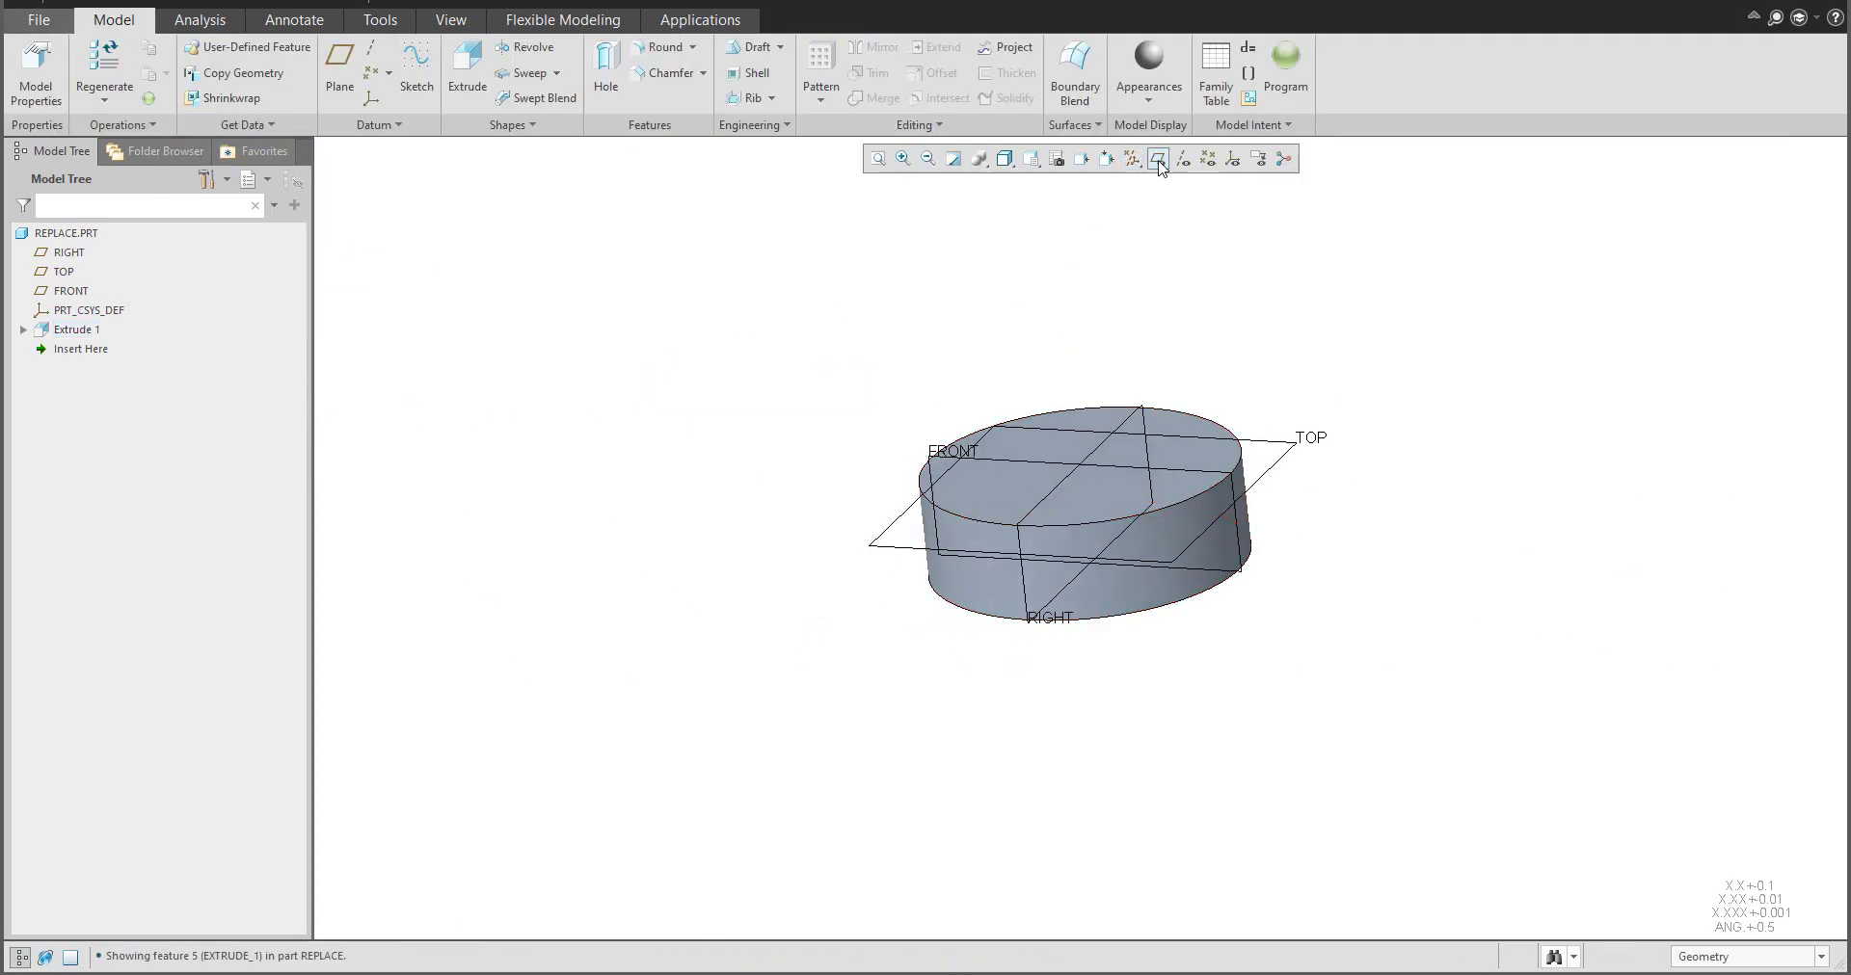
Start an extrusion on the disc's top face and sketch a concentric circle about 160 in diameter
click(467, 72)
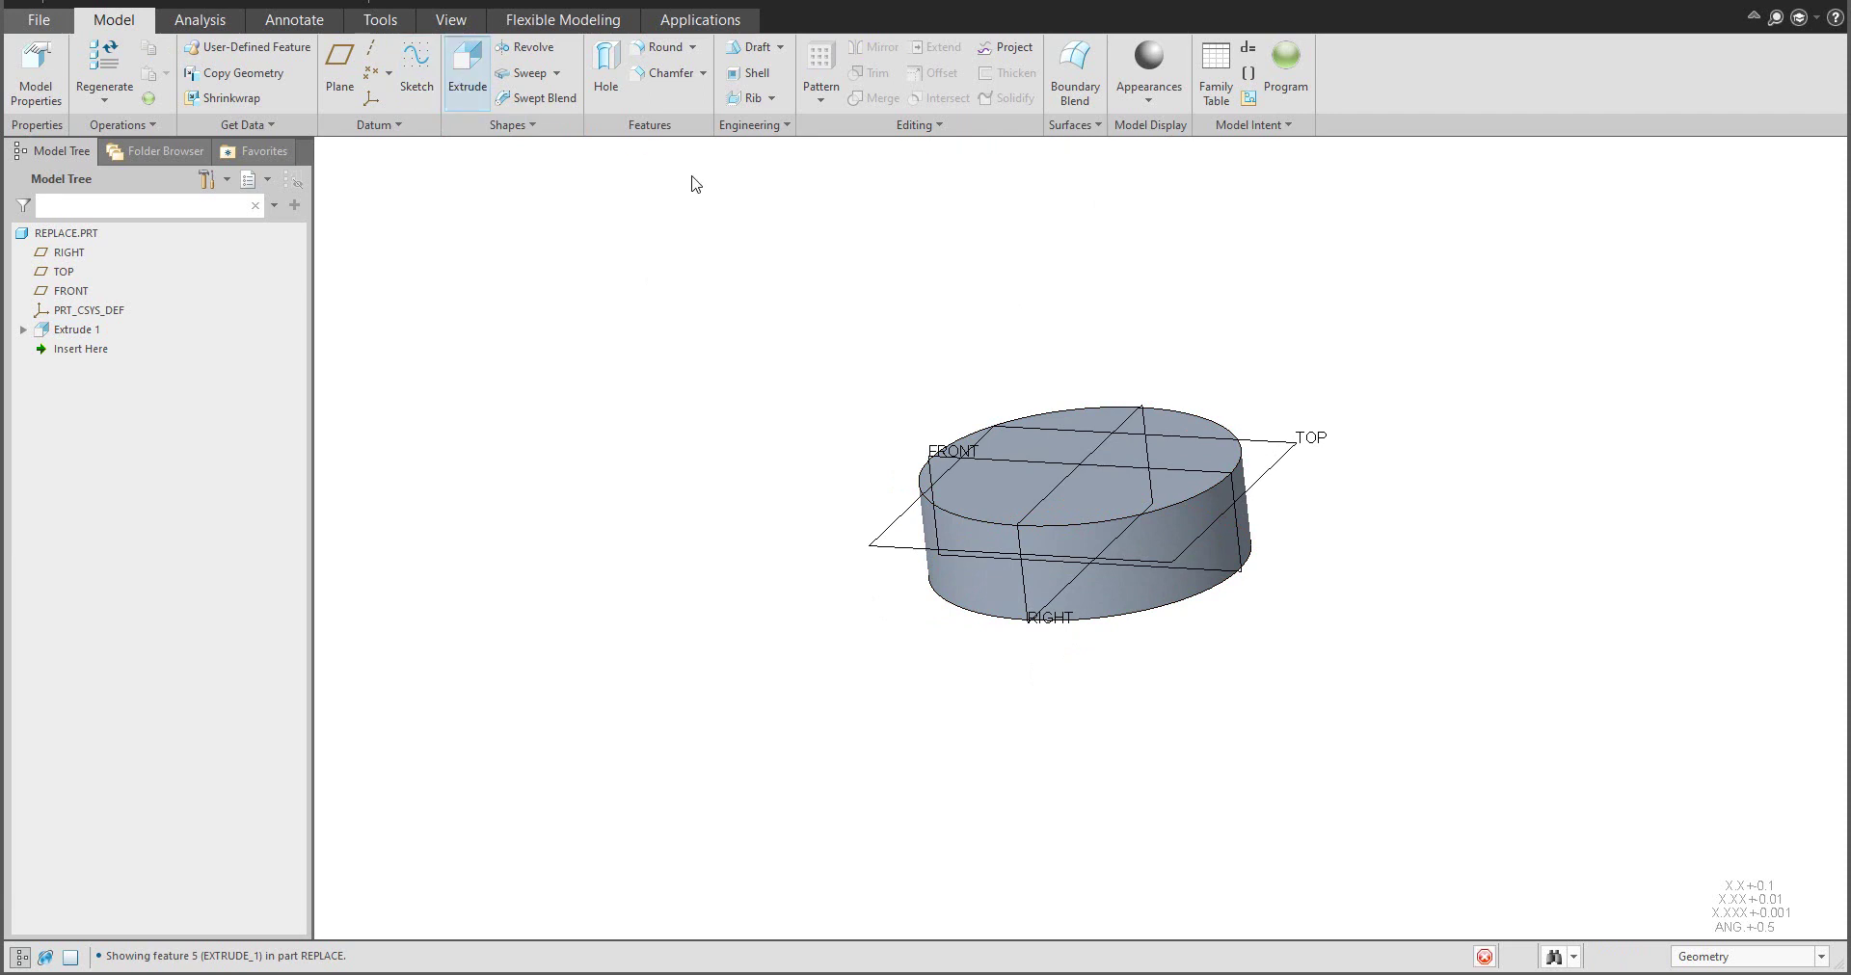
click(1037, 442)
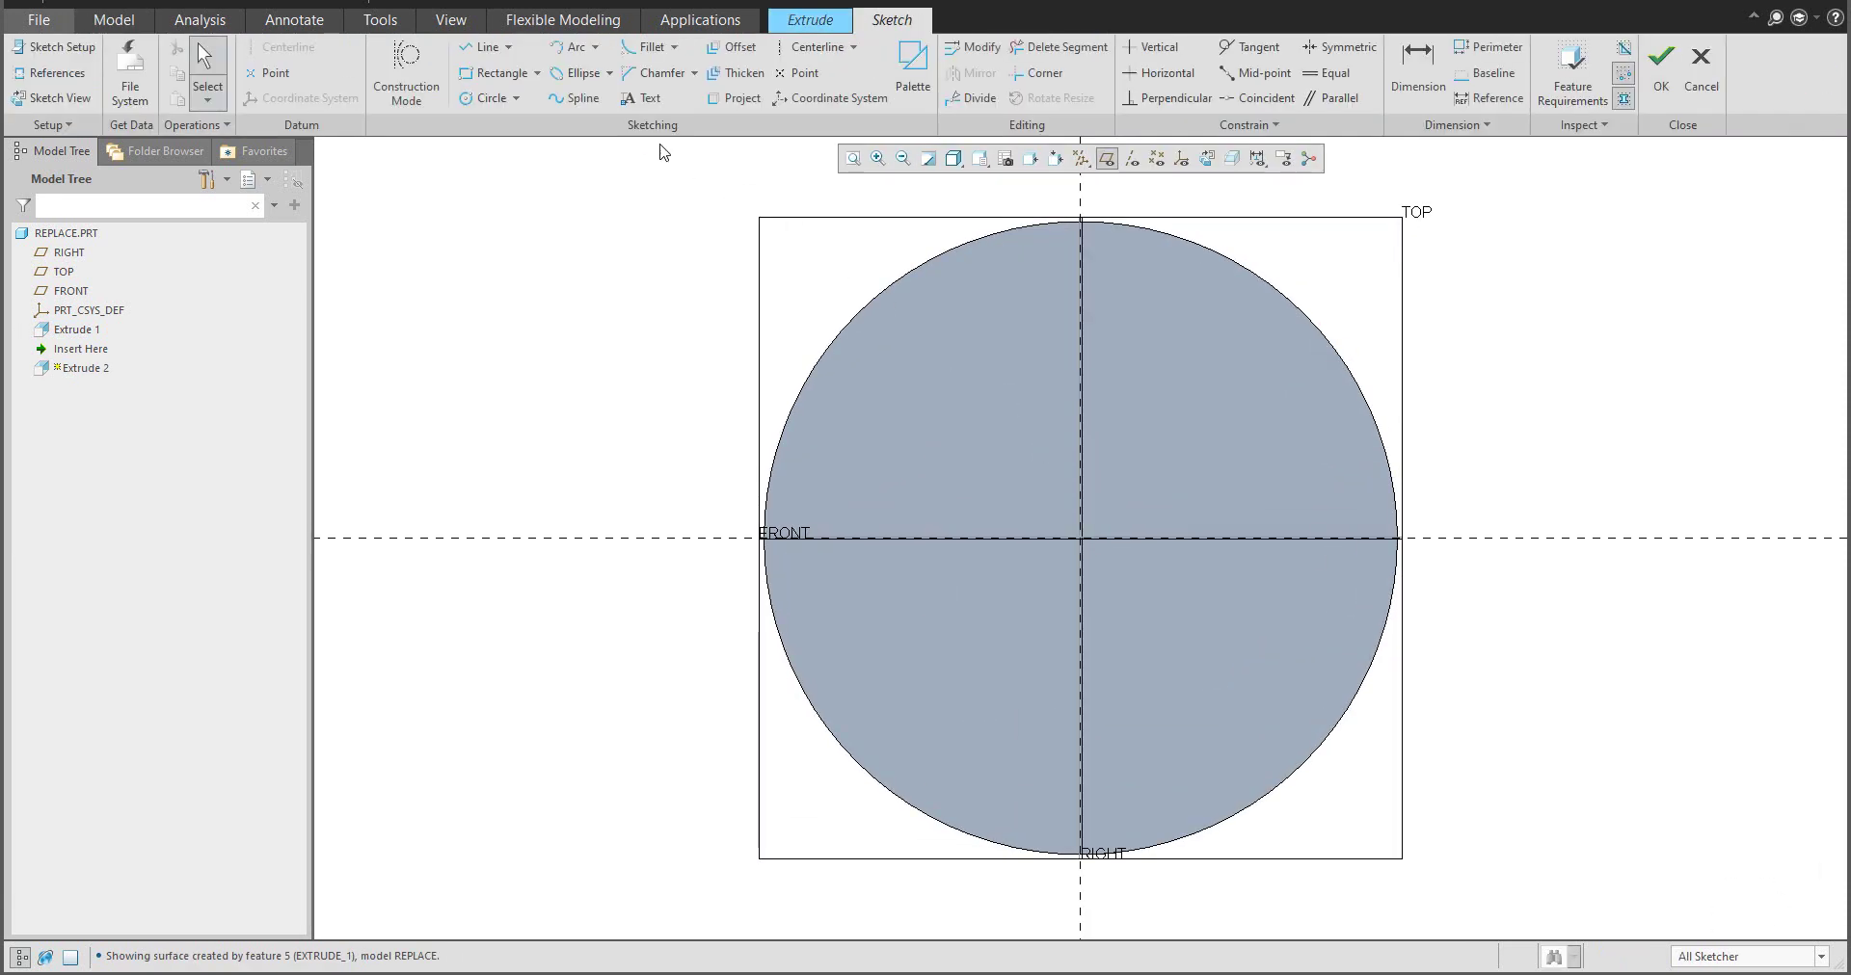
click(491, 97)
click(1081, 538)
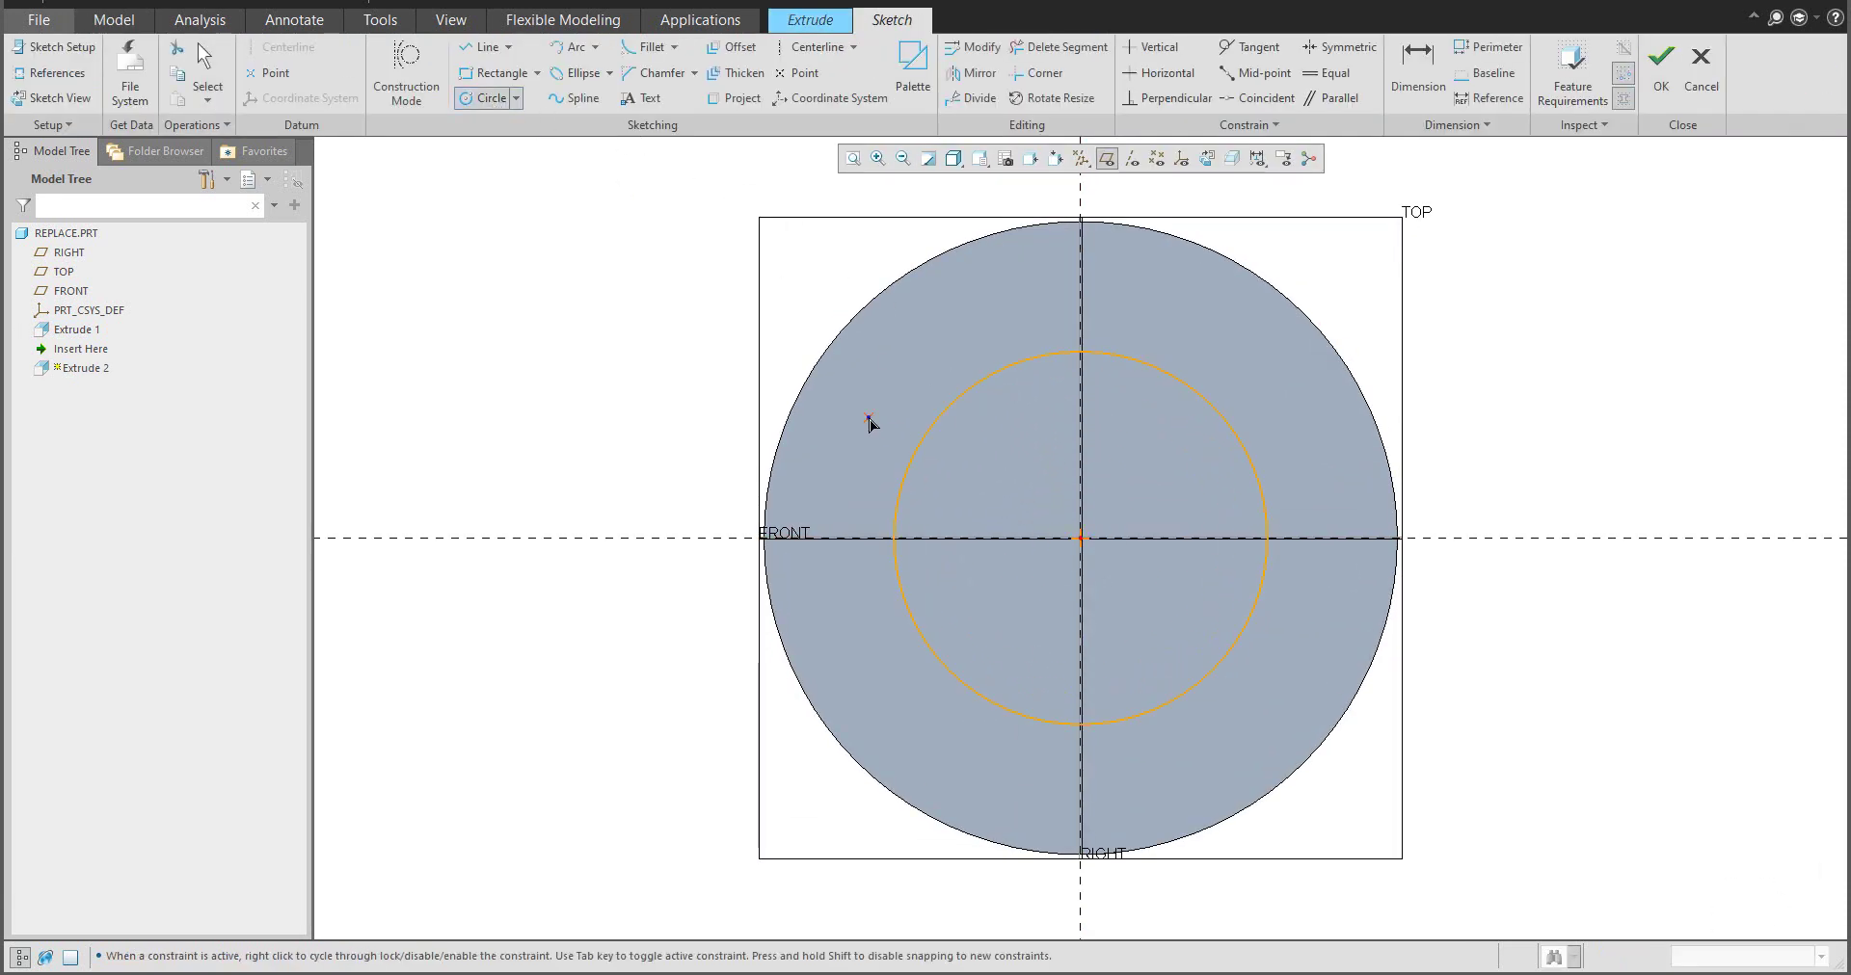
click(916, 445)
click(1660, 68)
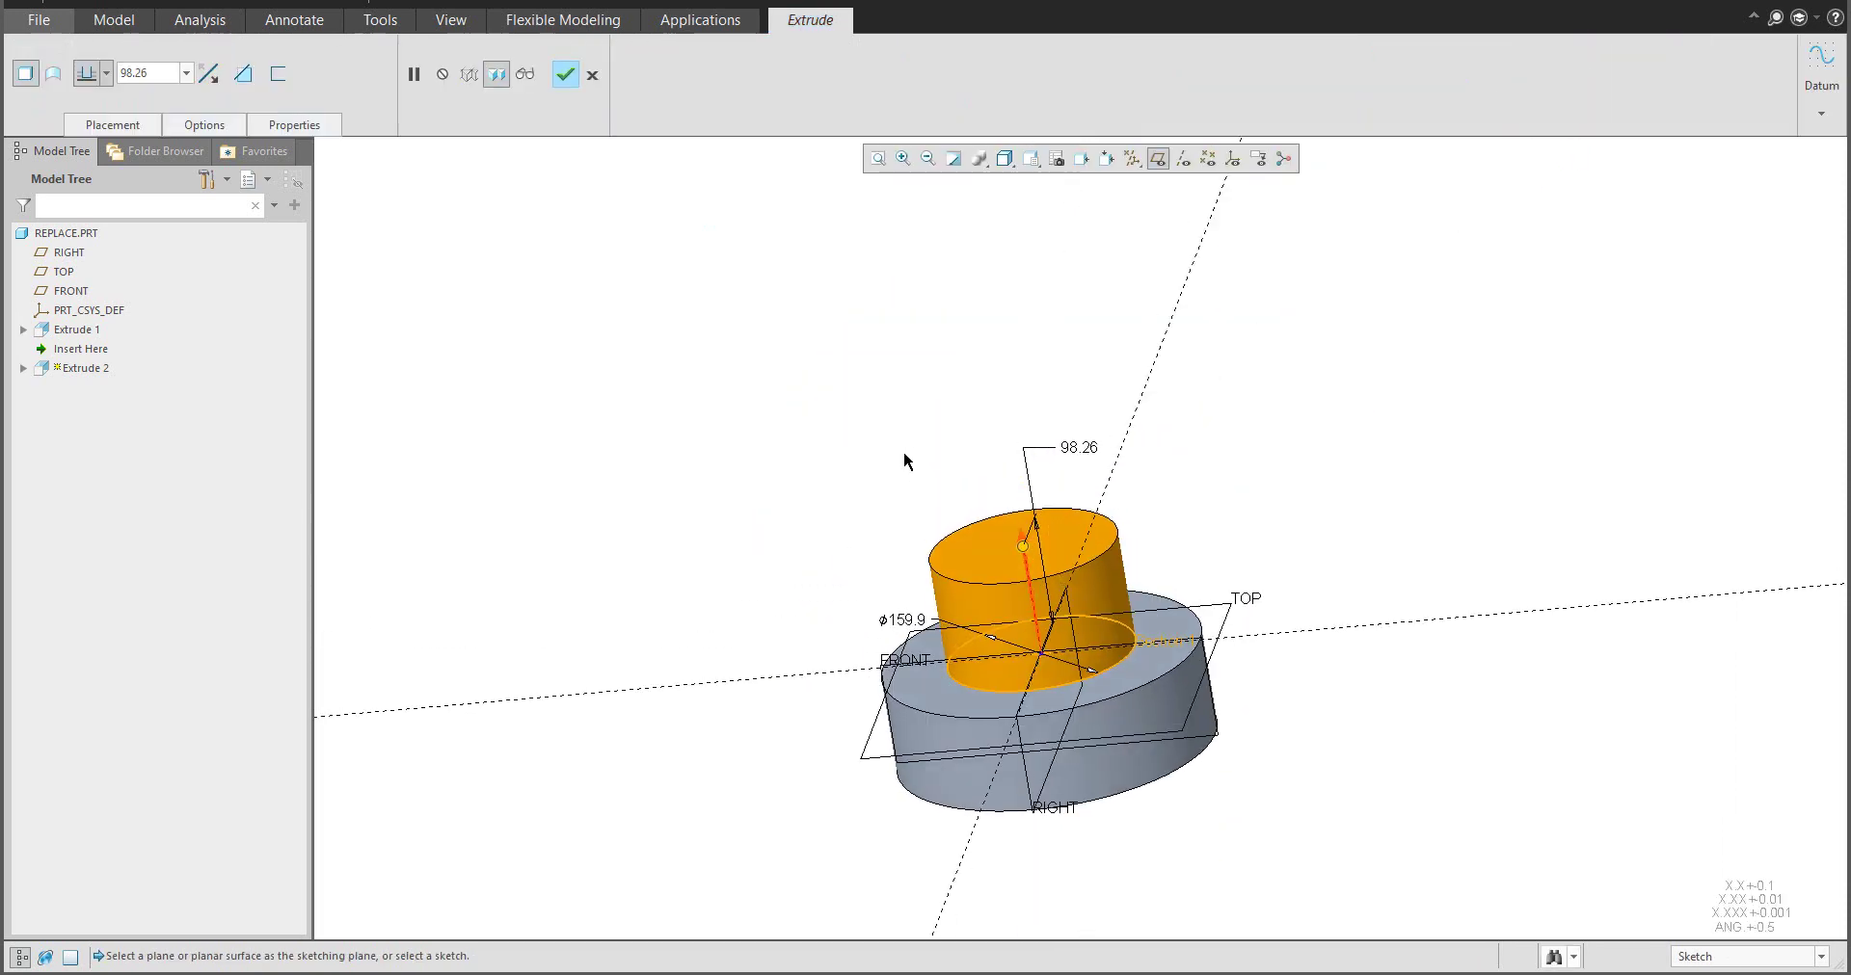
Extrude the concentric circle upward by 98.26 and clear the selection
middle_click(900, 507)
middle_drag(809, 392, 963, 338)
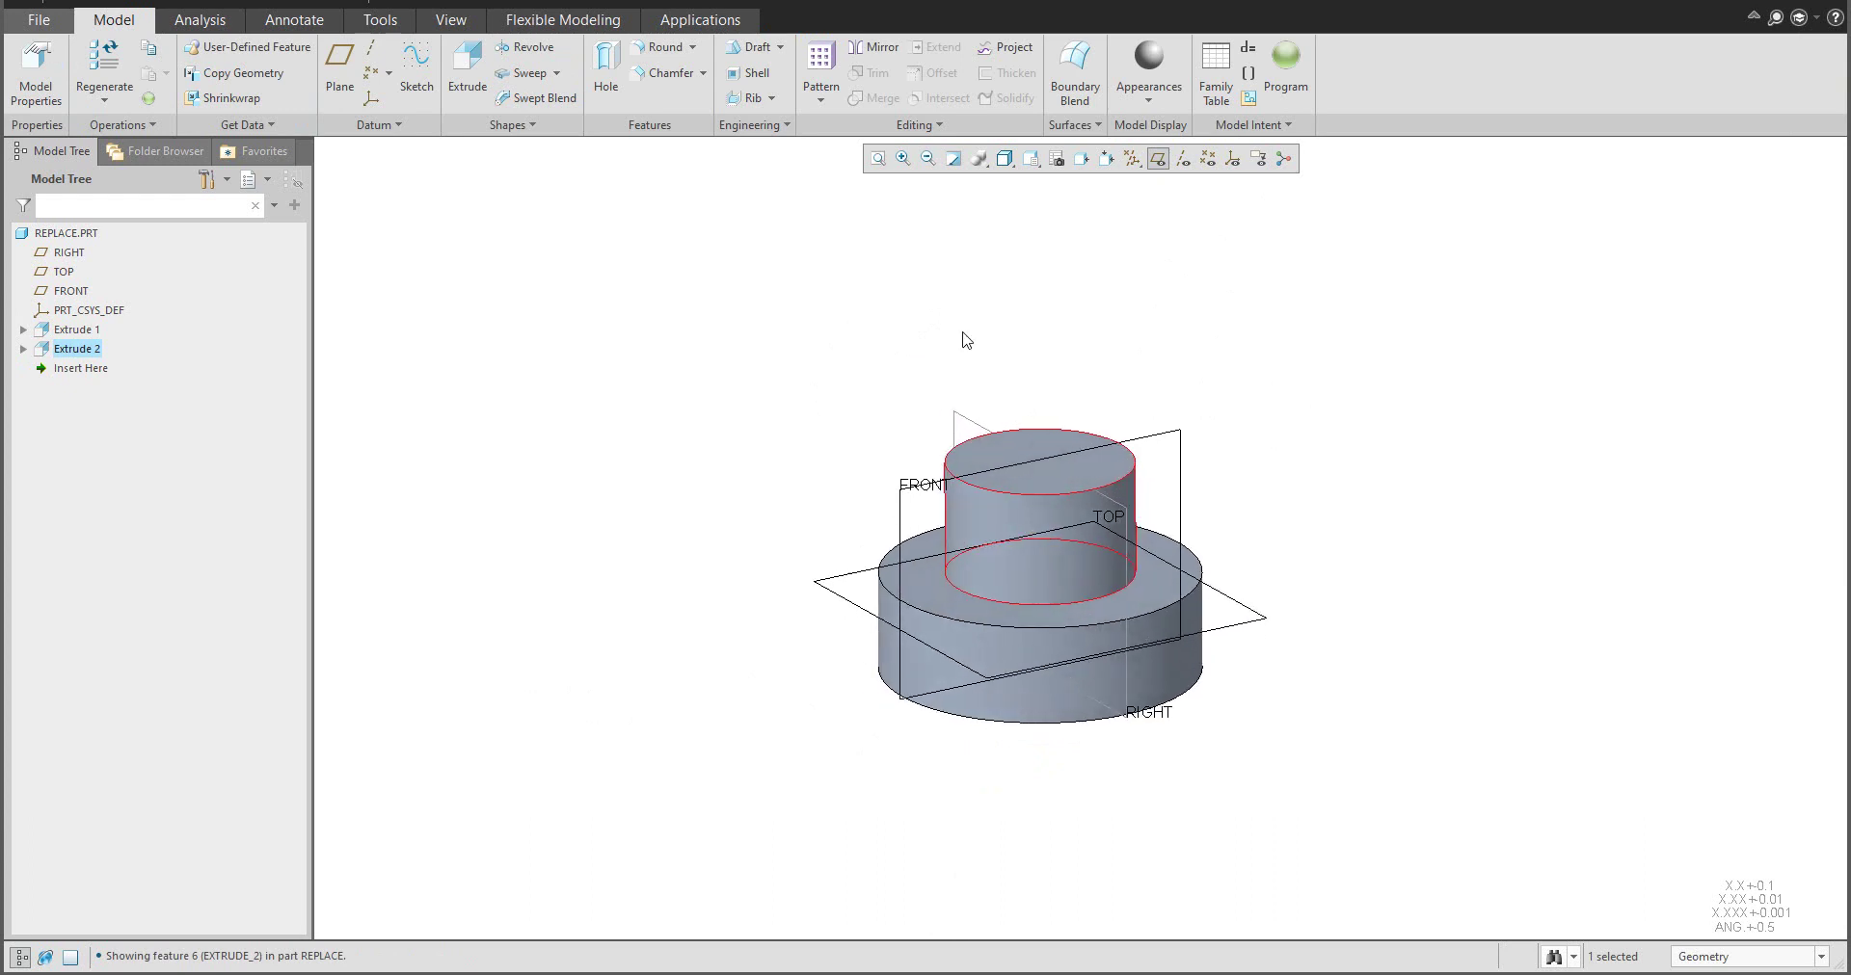
click(867, 401)
middle_drag(866, 410, 805, 407)
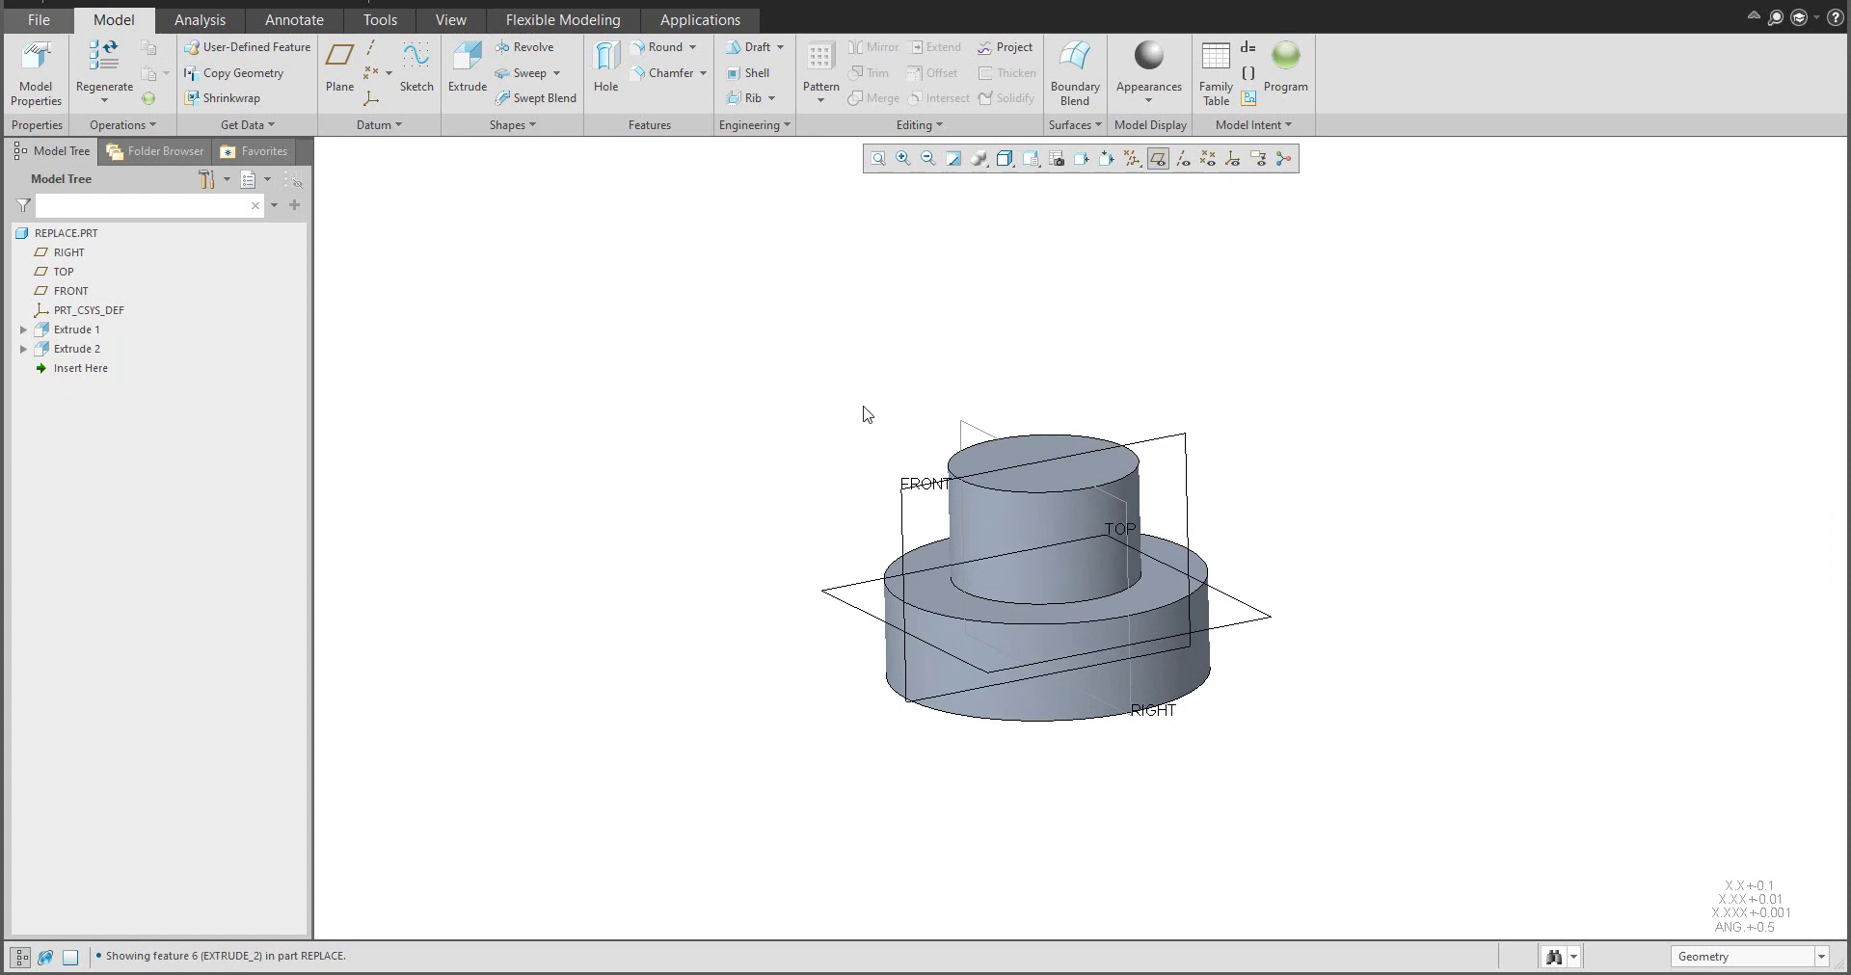
Start an extrusion on the FRONT plane and sketch a three-point arched spline above the upper cylinder, spanning about 280 horizontally
click(920, 492)
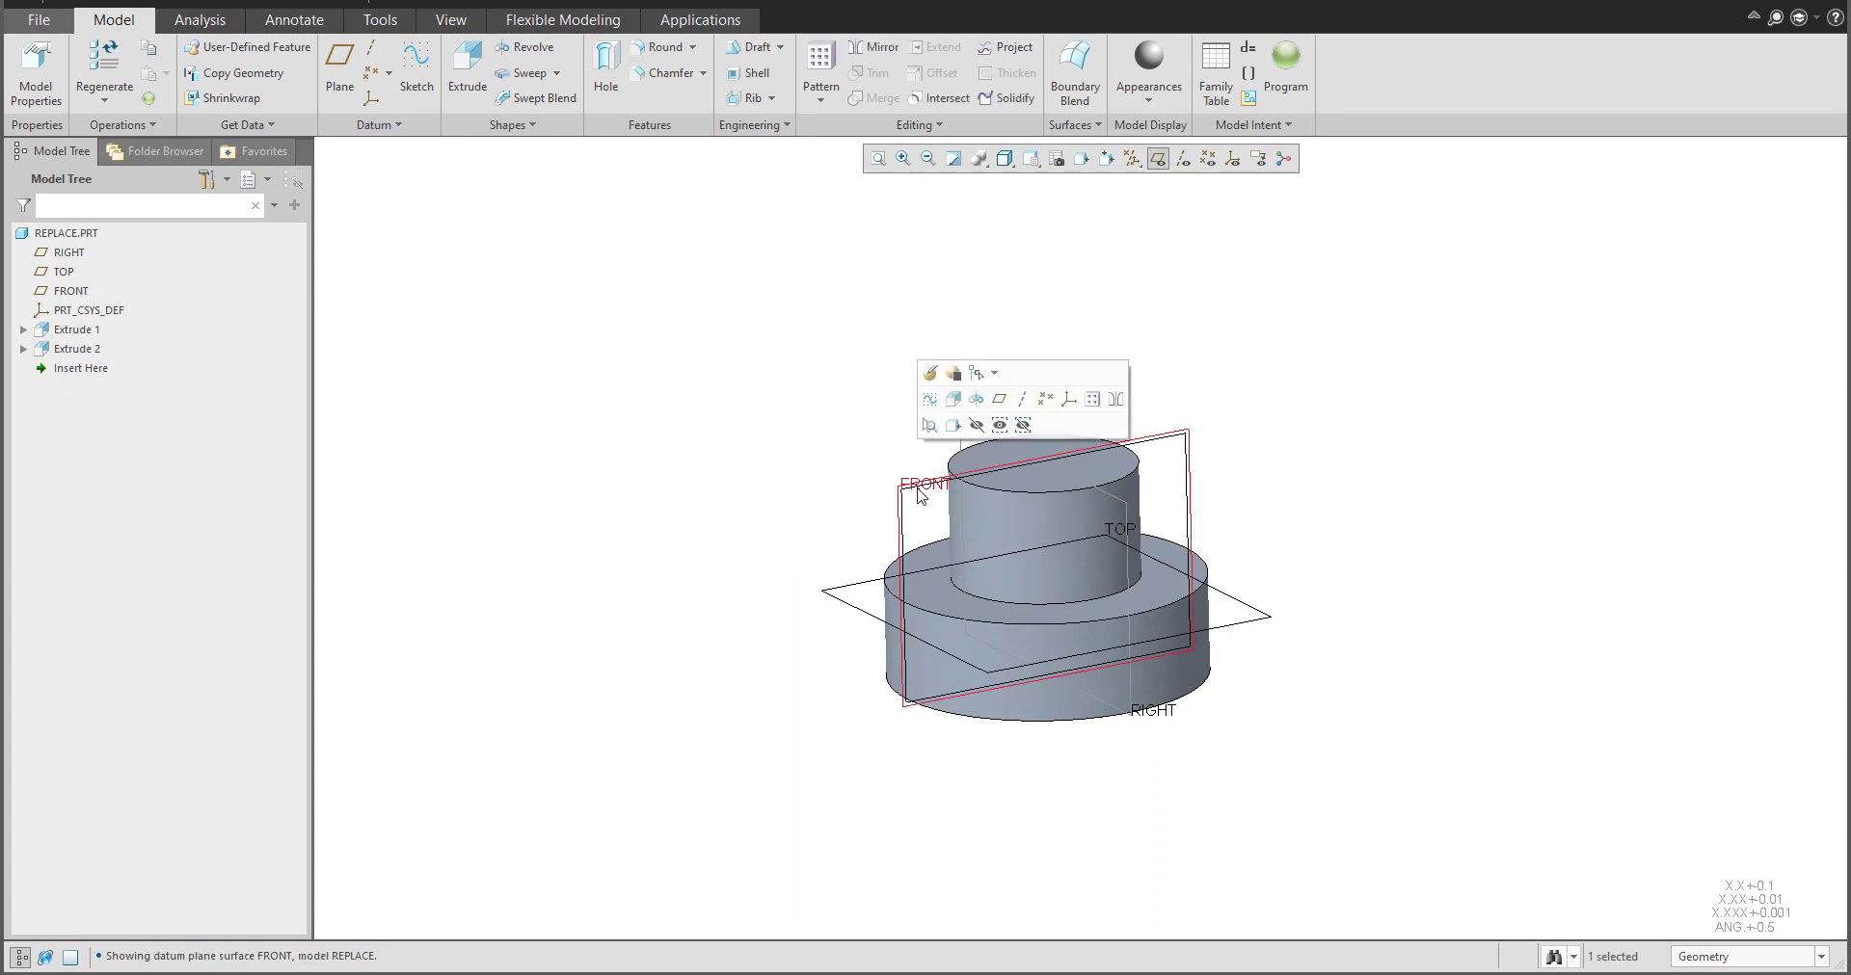
click(467, 82)
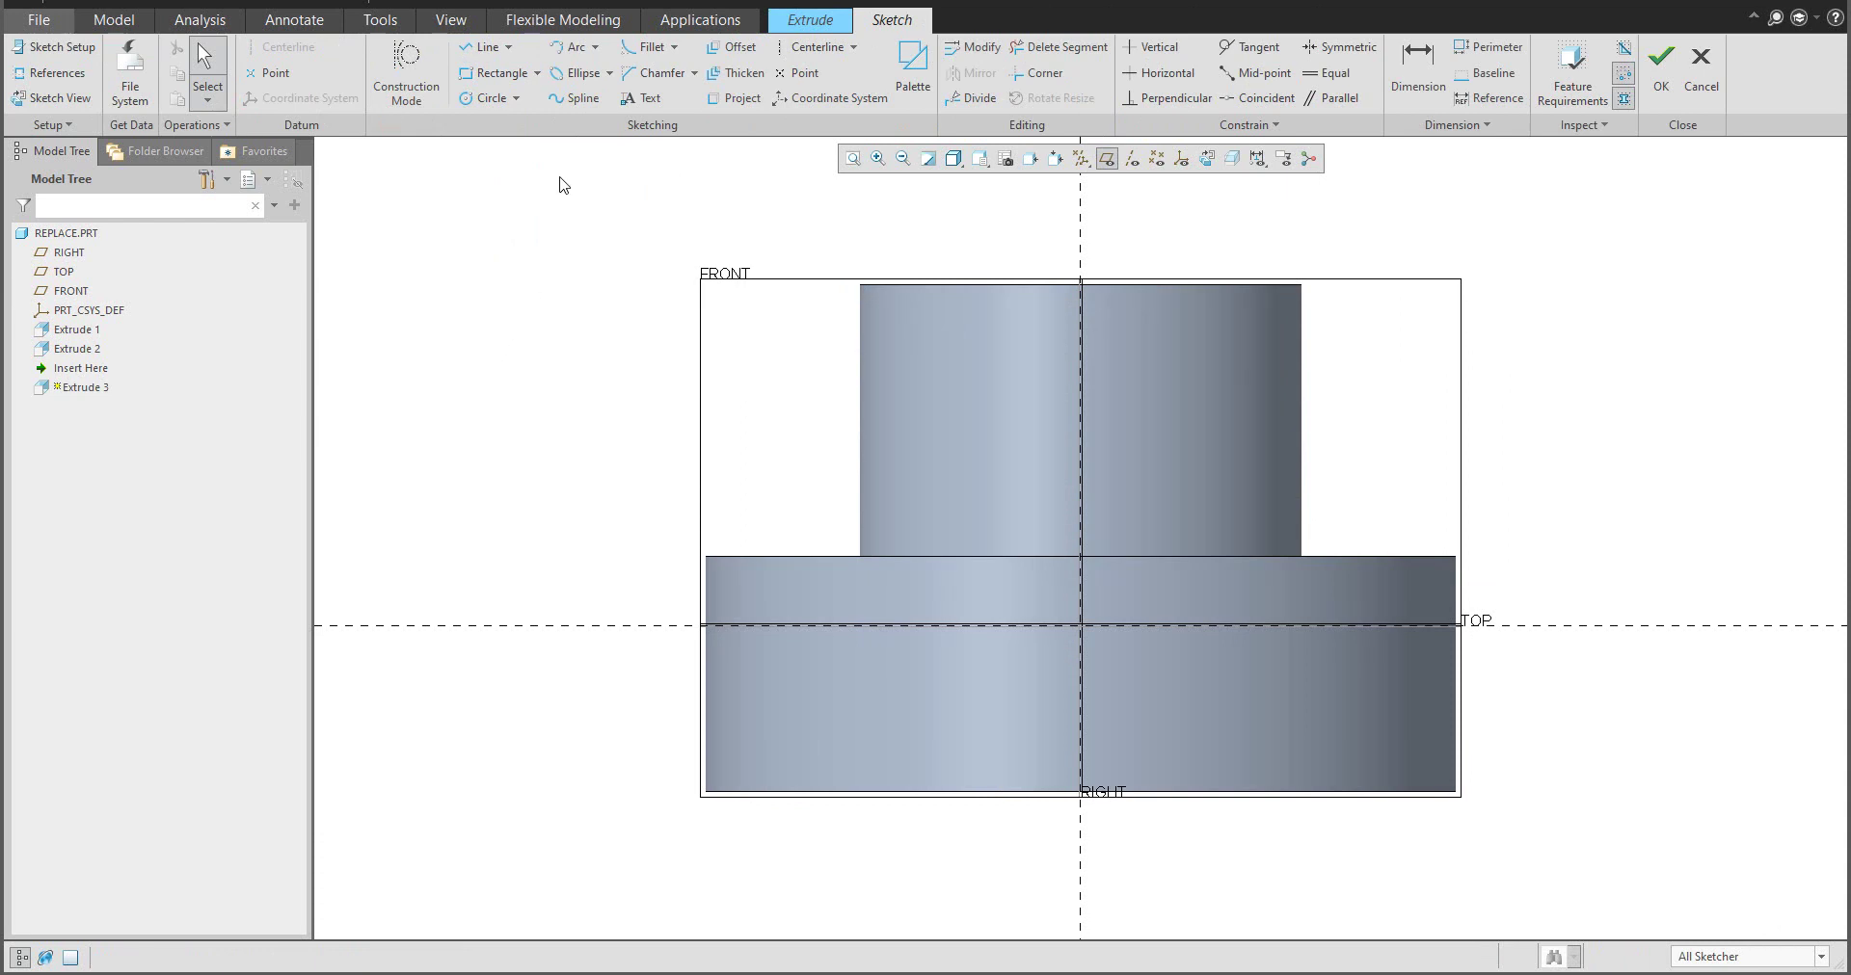
click(576, 97)
click(623, 388)
click(994, 216)
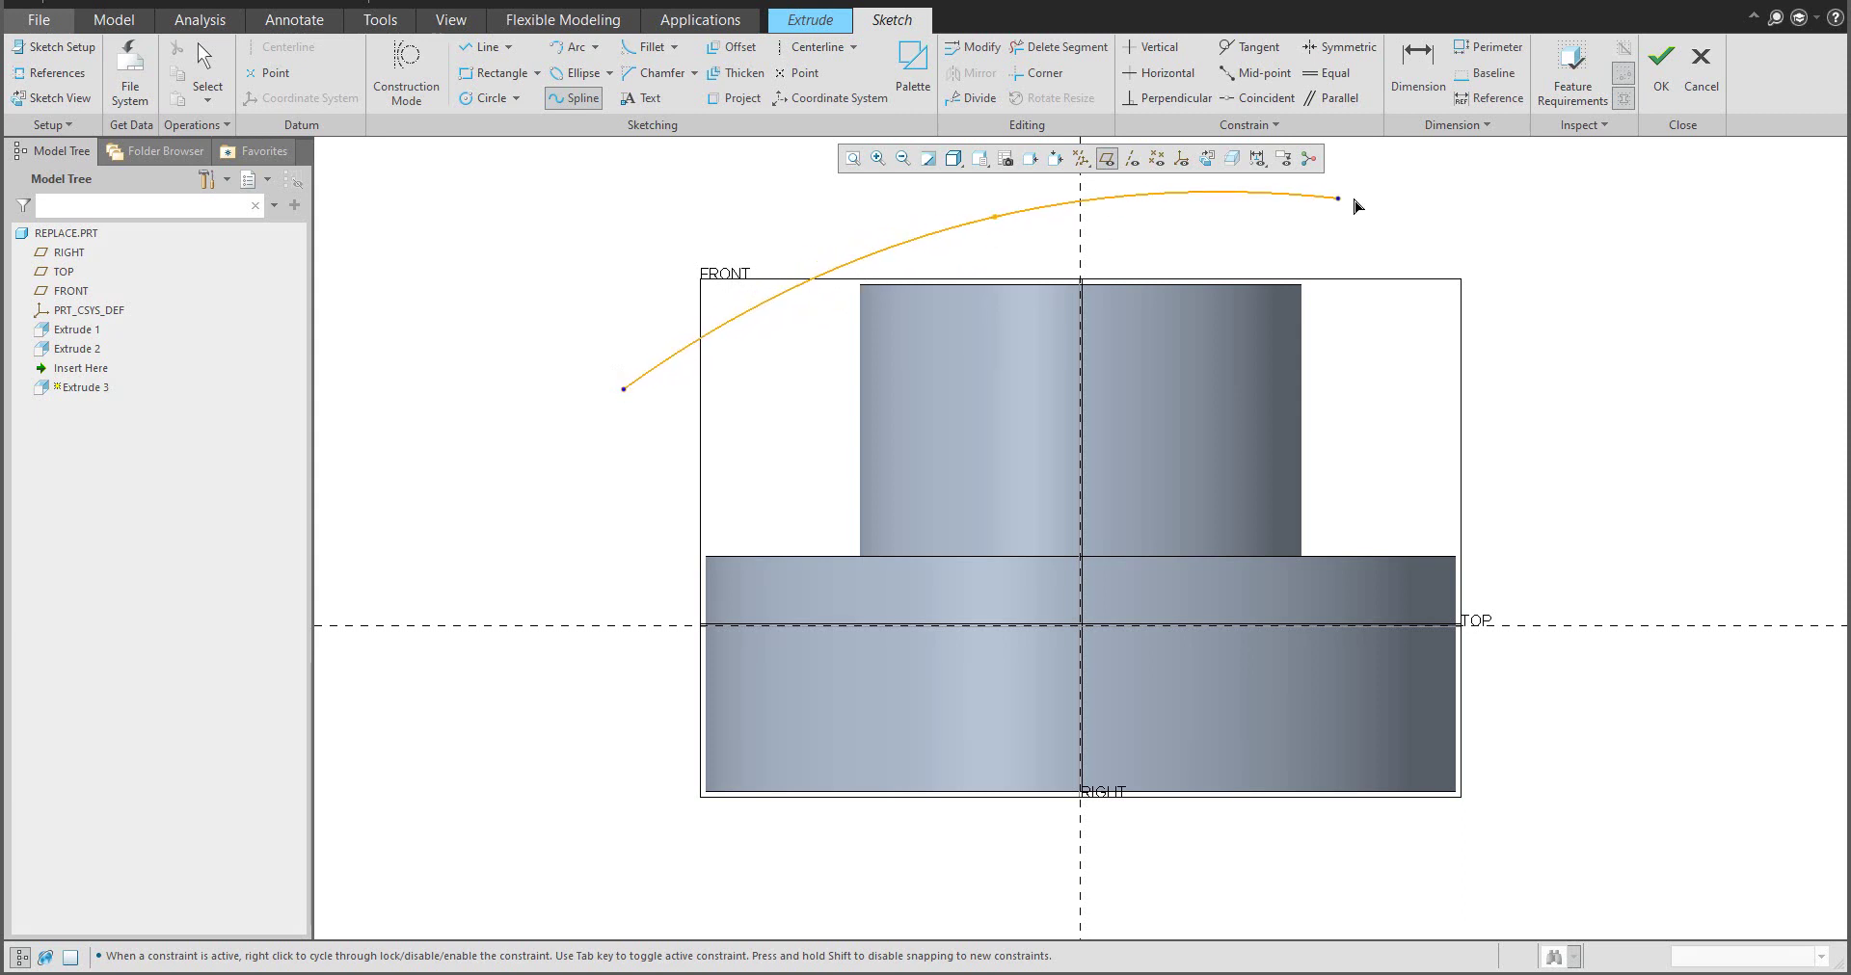
click(1397, 196)
middle_click(1396, 196)
middle_click(1545, 289)
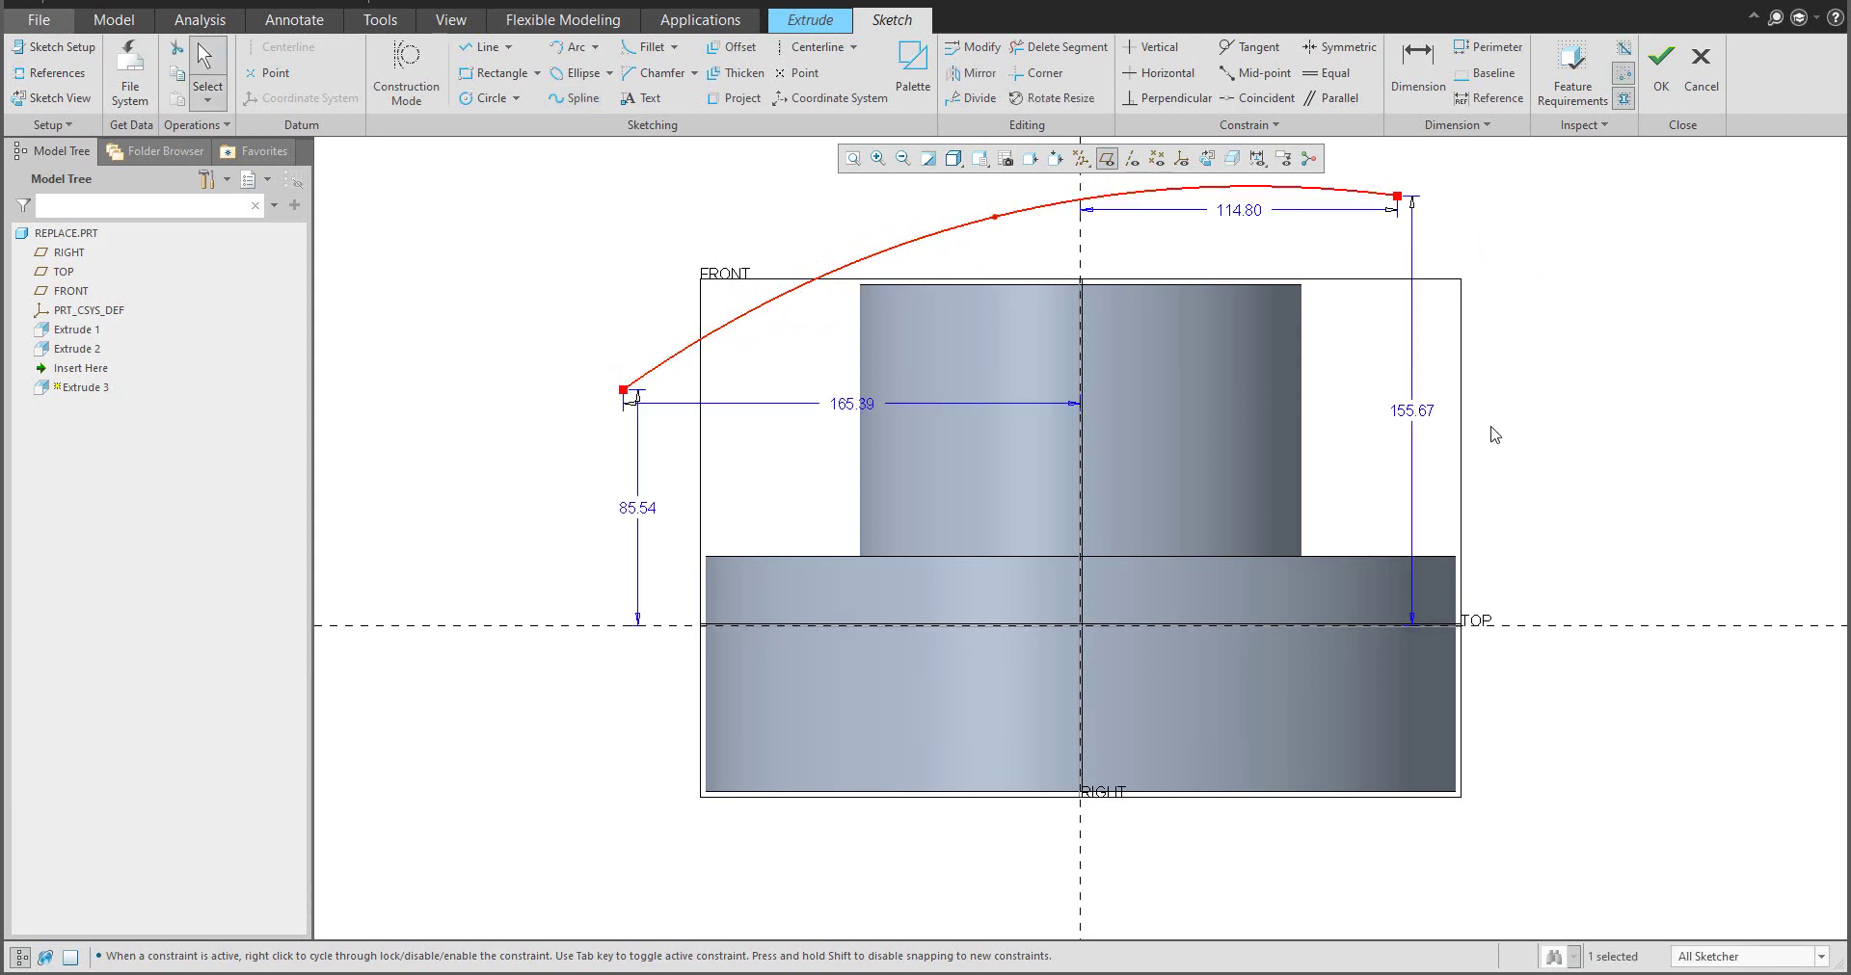
Dimension the vertical distance between the spline's two endpoints
click(1418, 67)
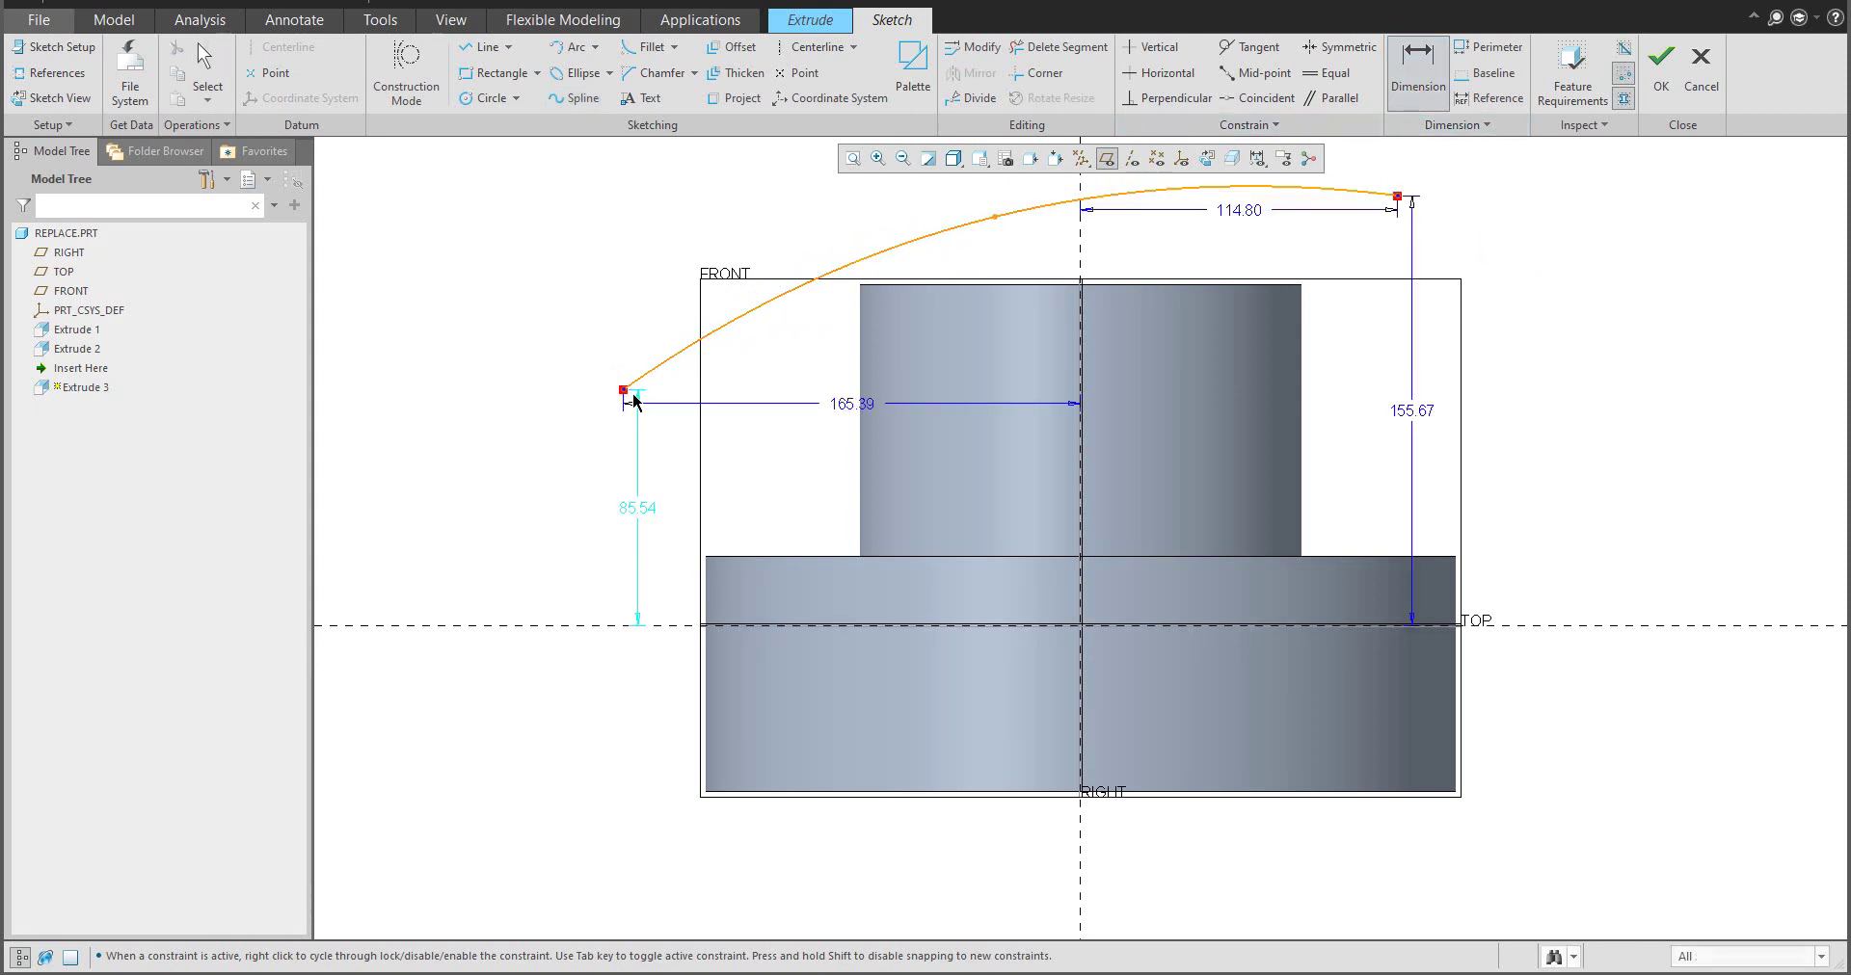
click(1397, 197)
middle_click(1504, 272)
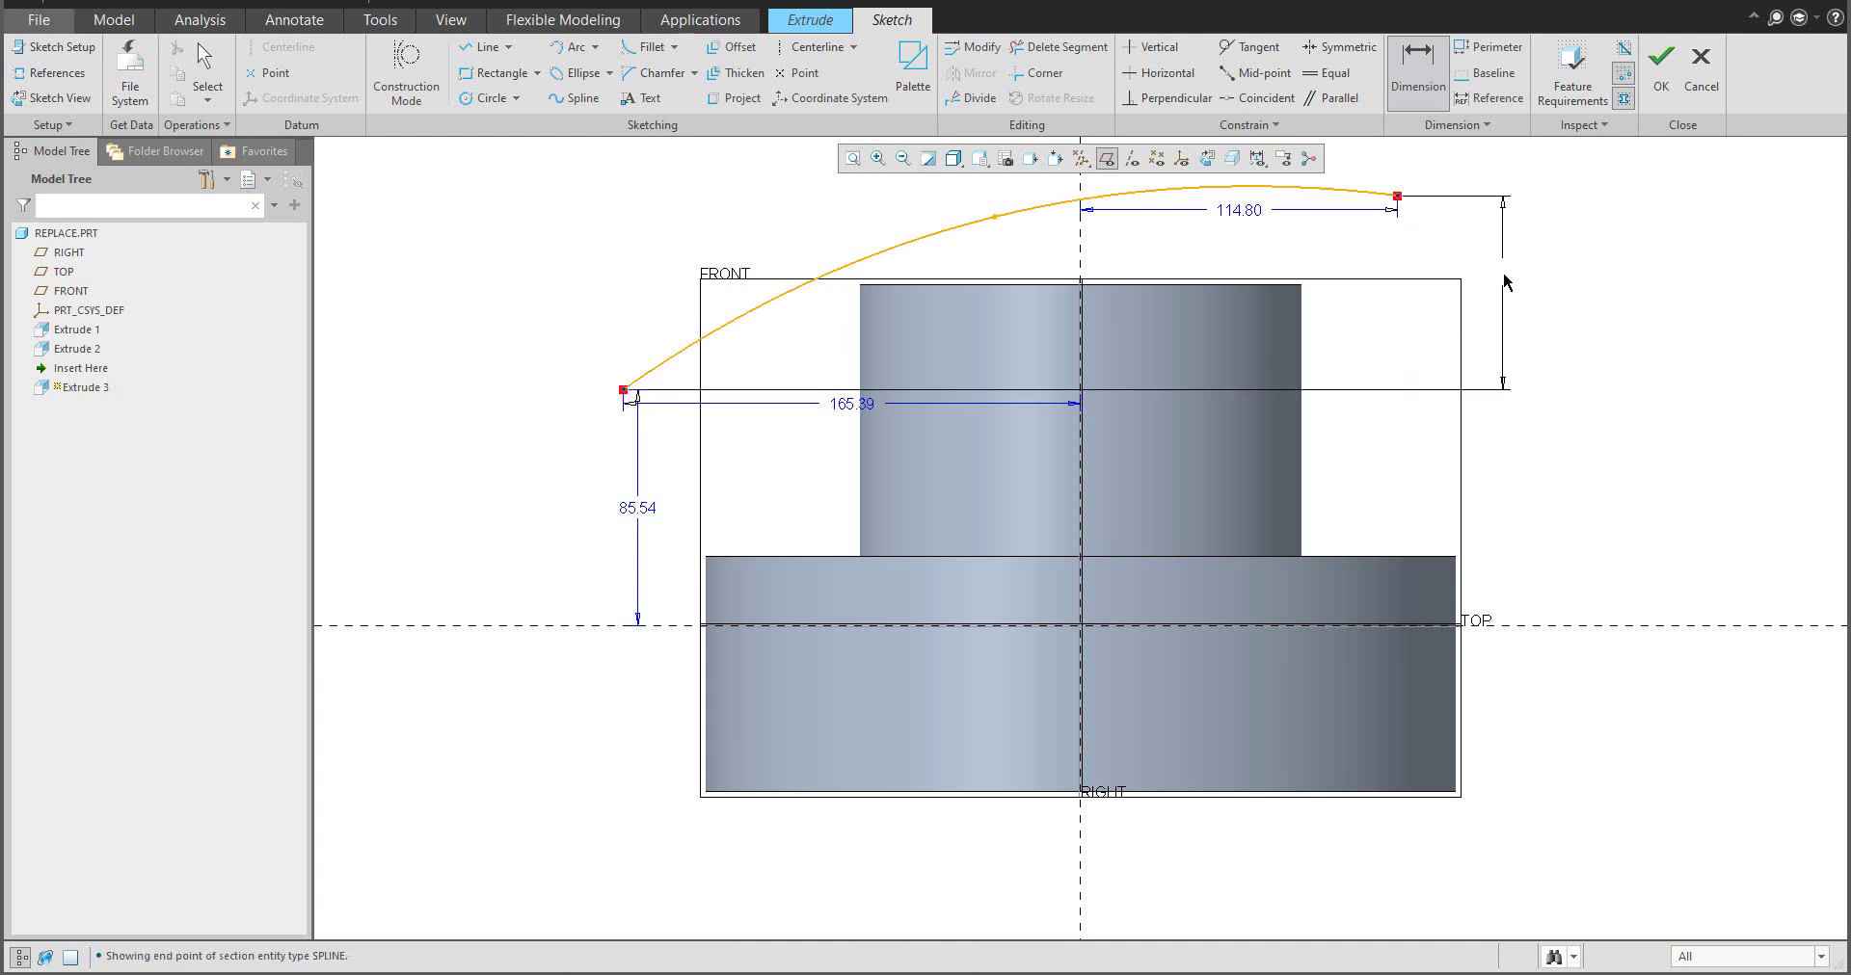
middle_click(540, 508)
Set the height of the spline's lower endpoint above the TOP plane to 90 and finish the sketch
double_click(636, 508)
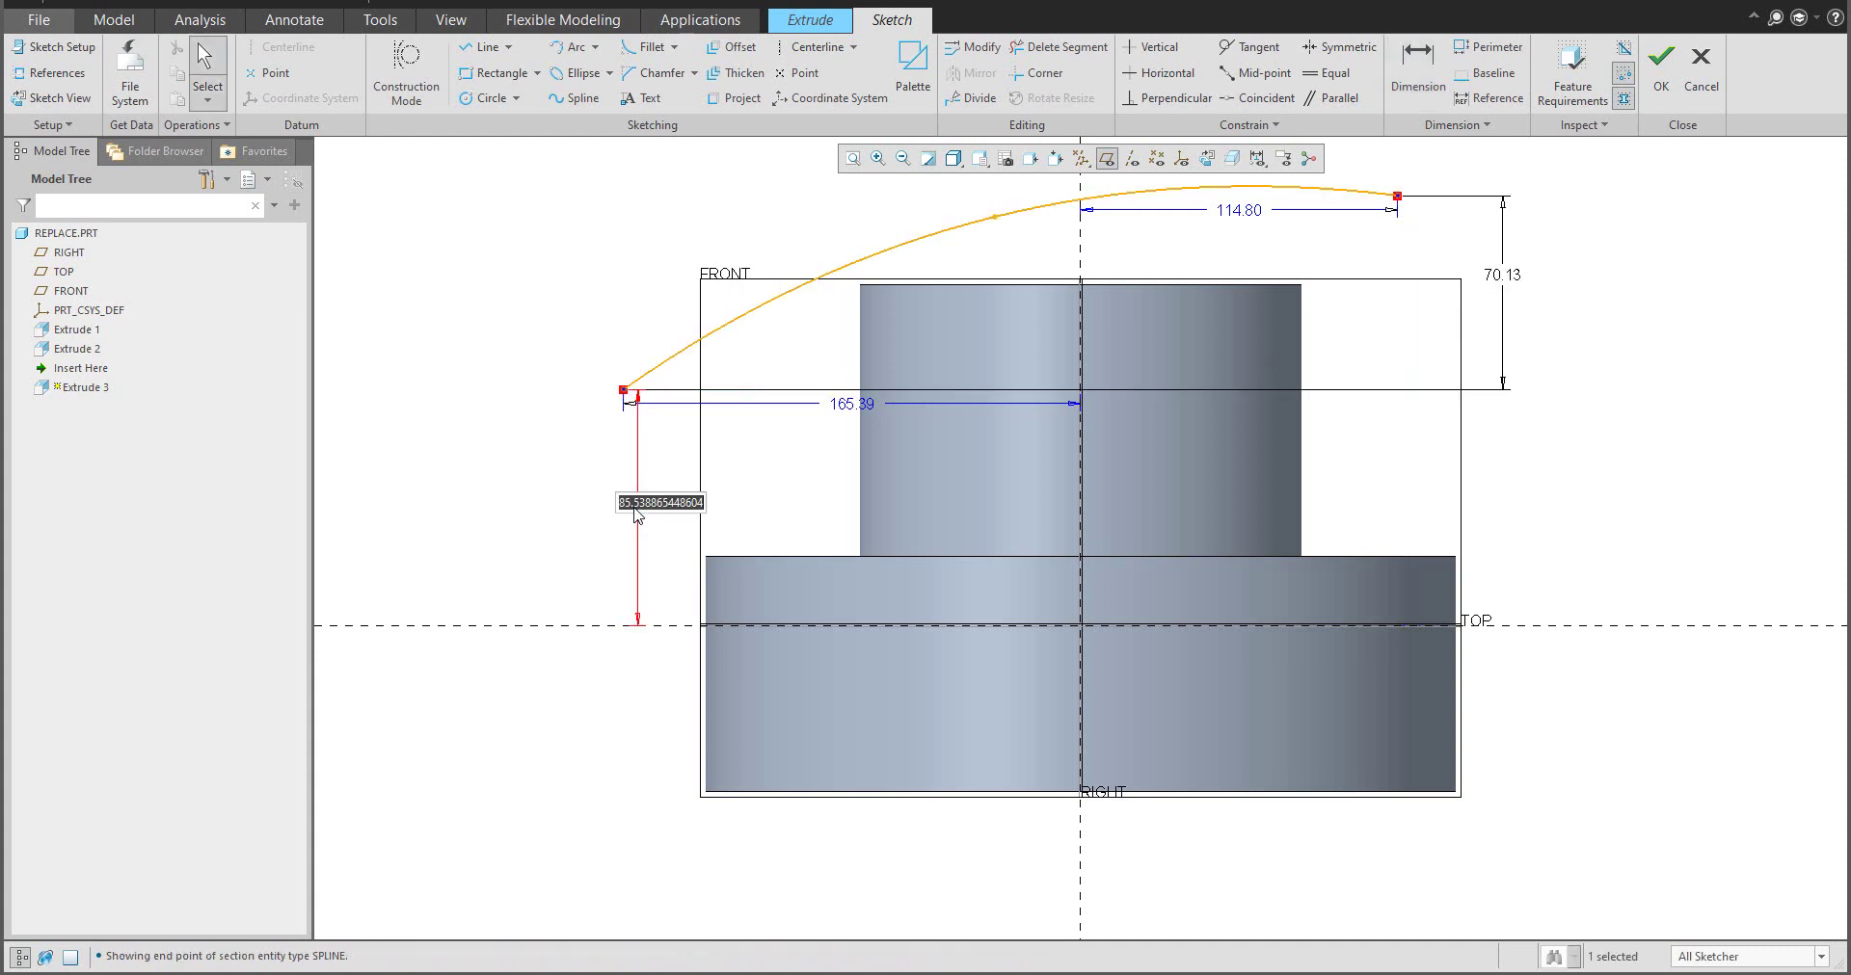
text(90)
key(Return)
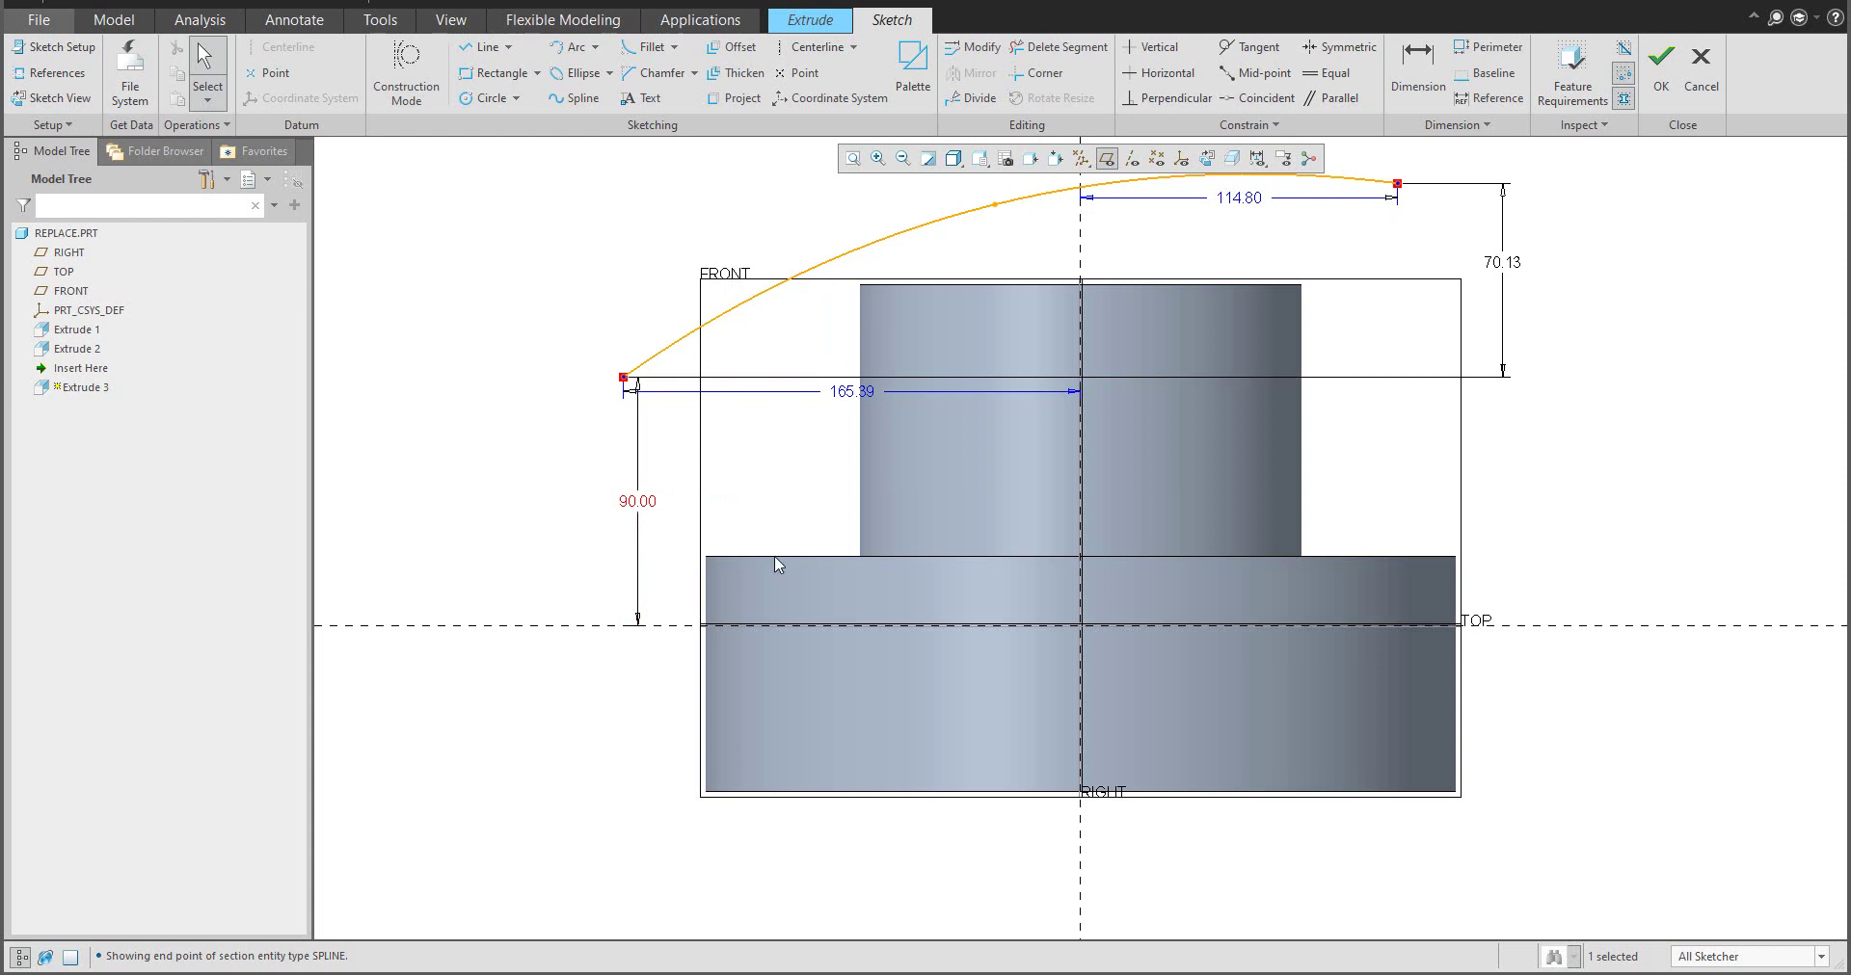
scroll(790, 545, down, 2)
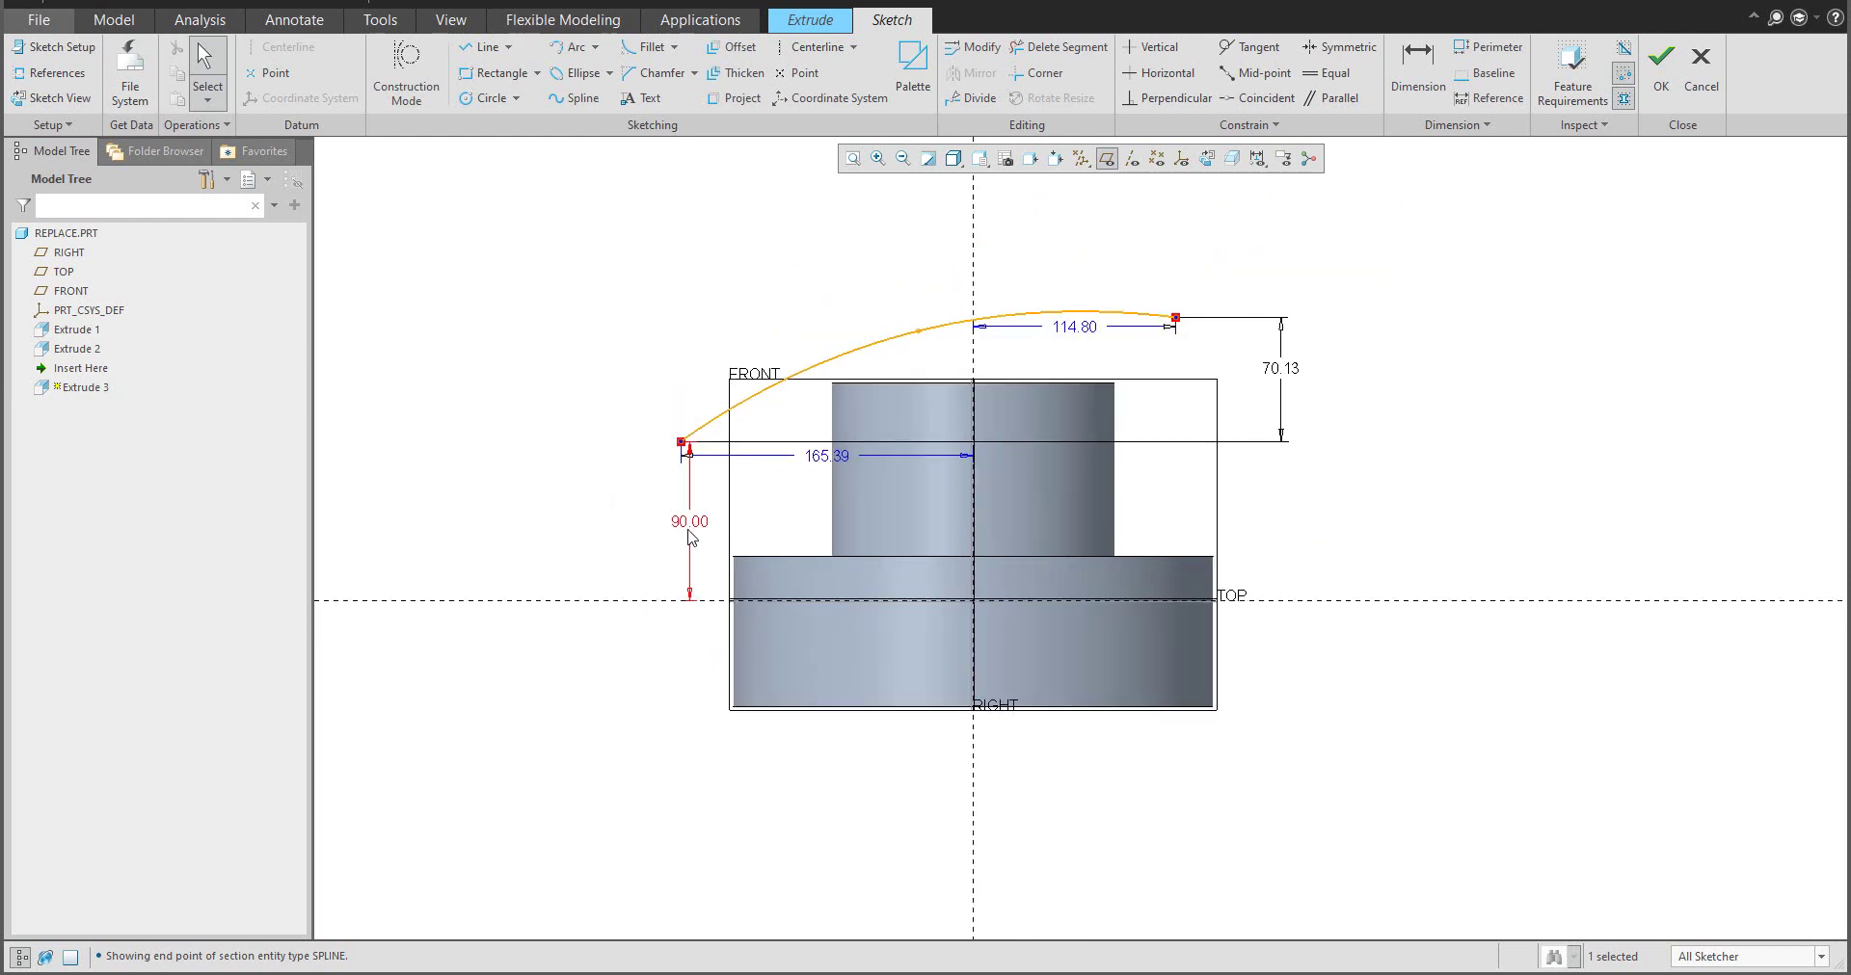
click(627, 517)
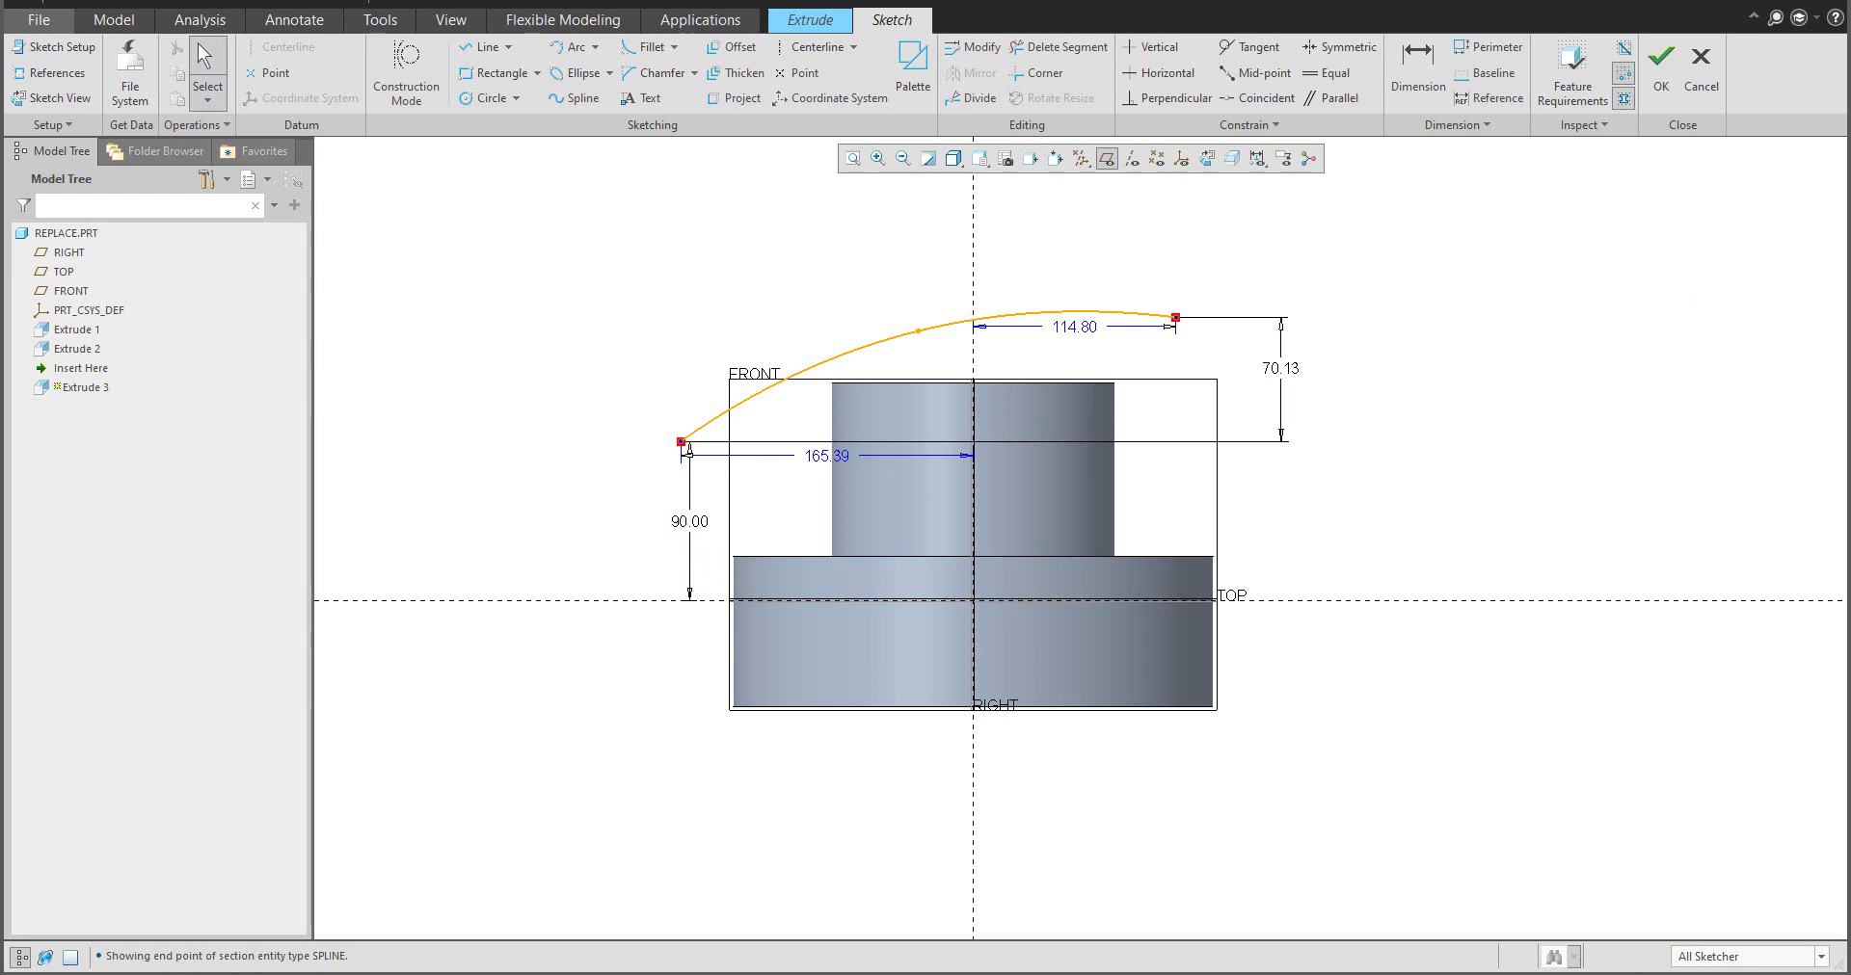
click(1661, 65)
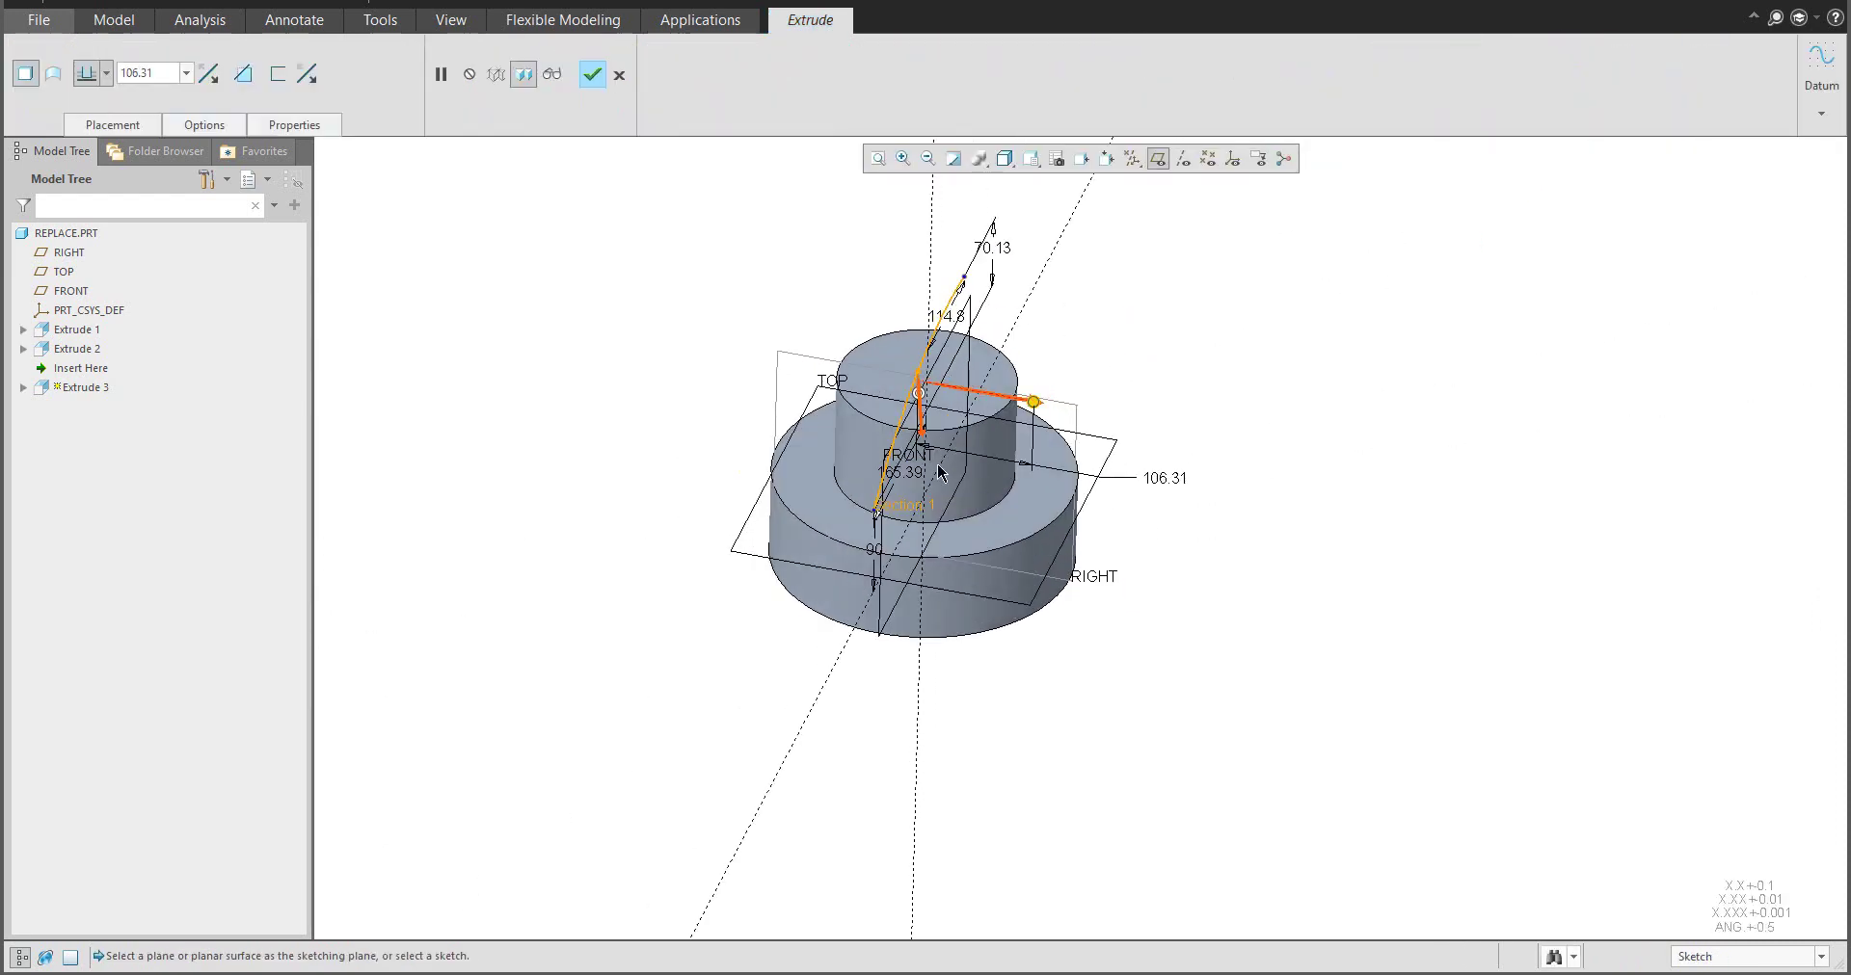
Try extruding the spline as a thickened solid with a thickness of 30 and a depth of about 351
middle_drag(892, 439, 846, 410)
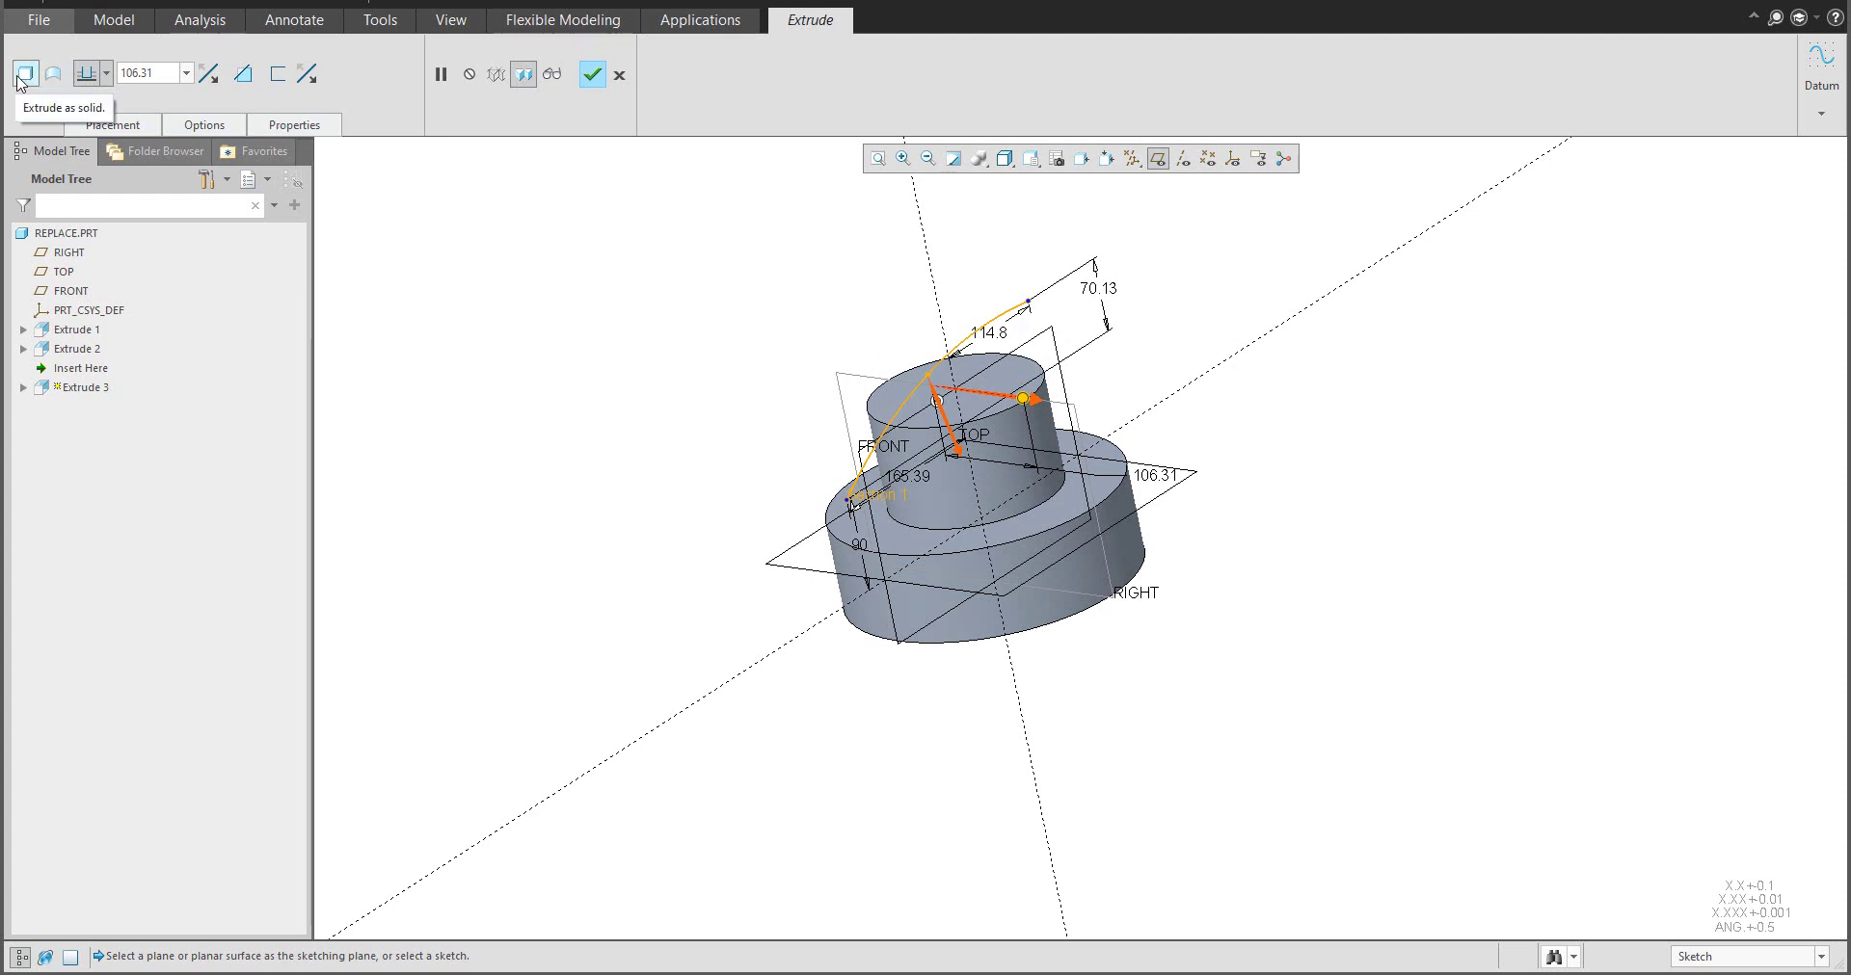
click(277, 75)
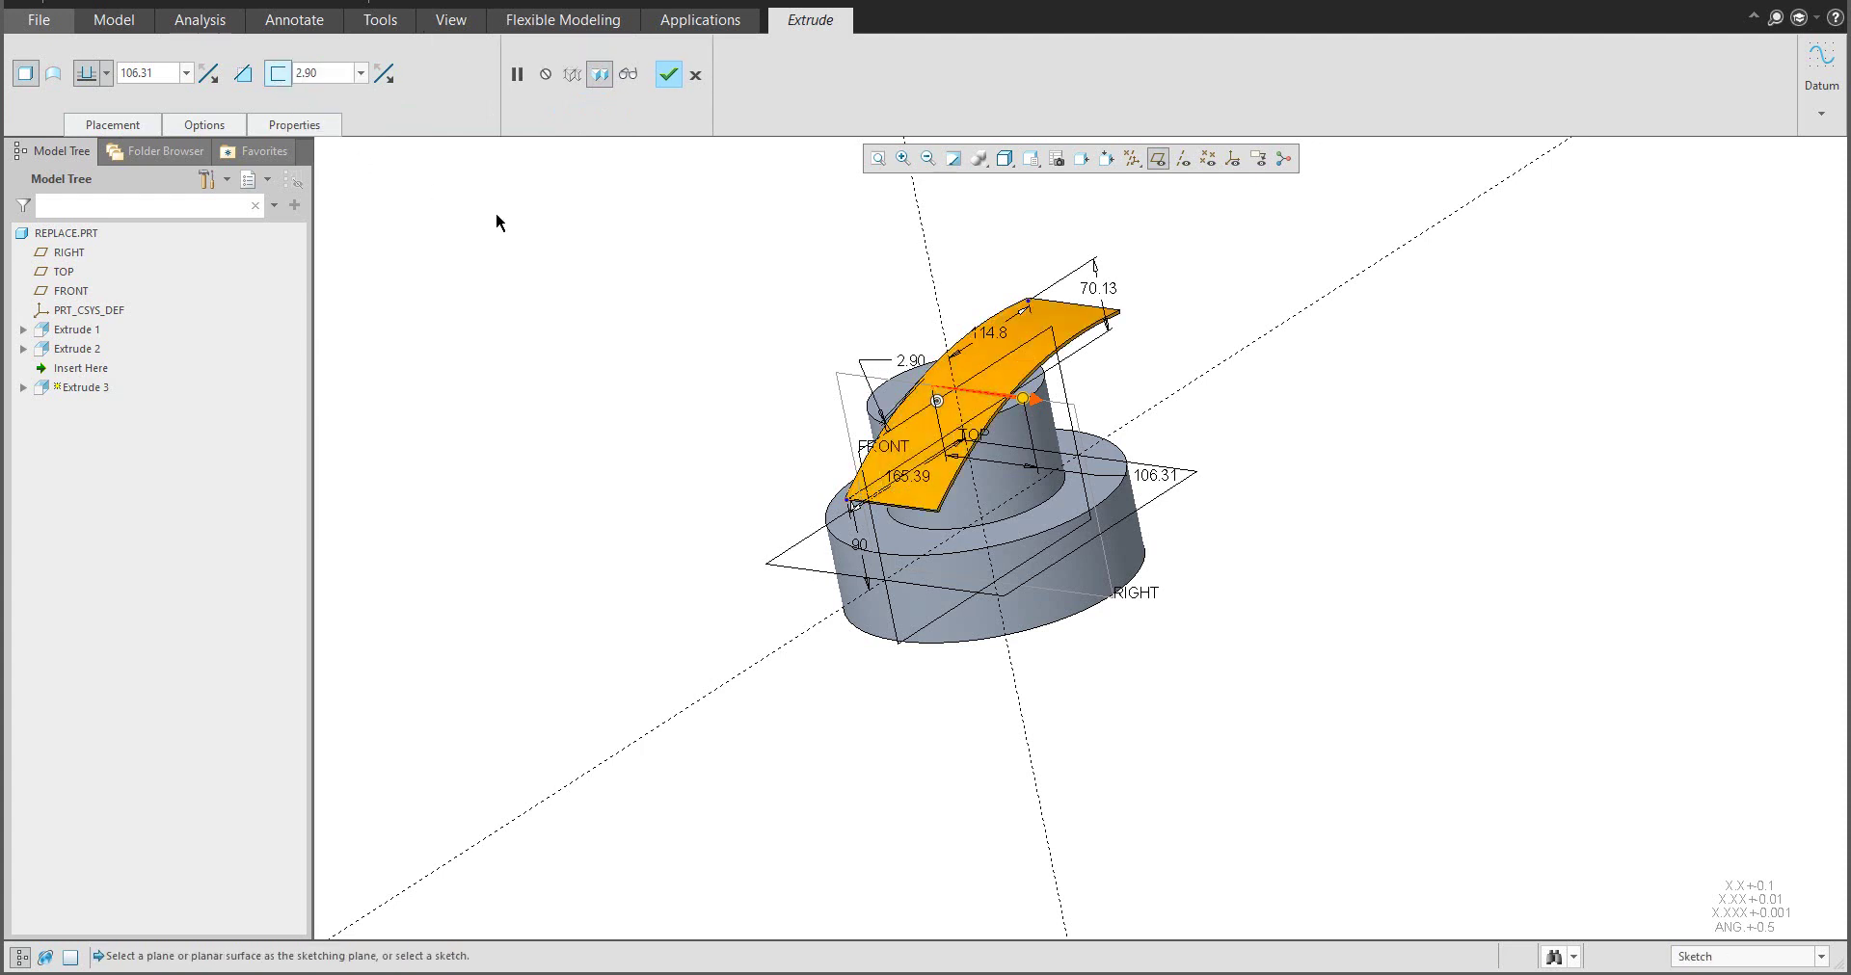
double_click(341, 71)
text(30)
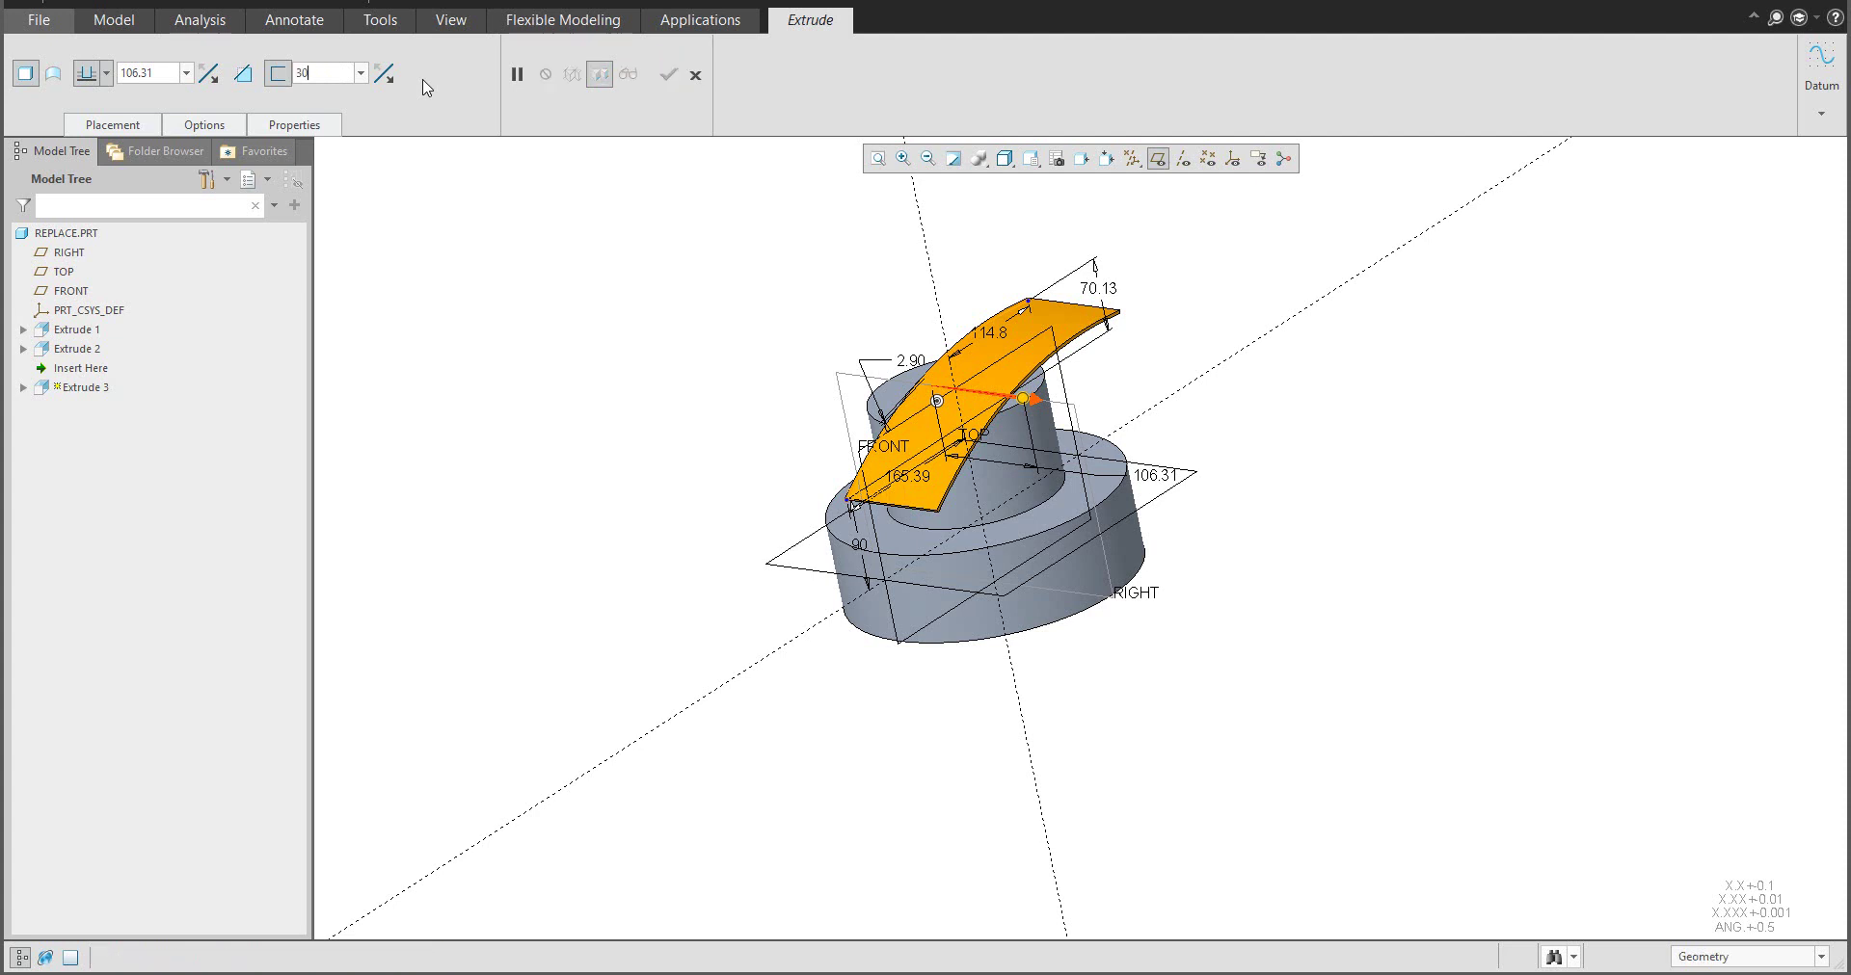
key(Return)
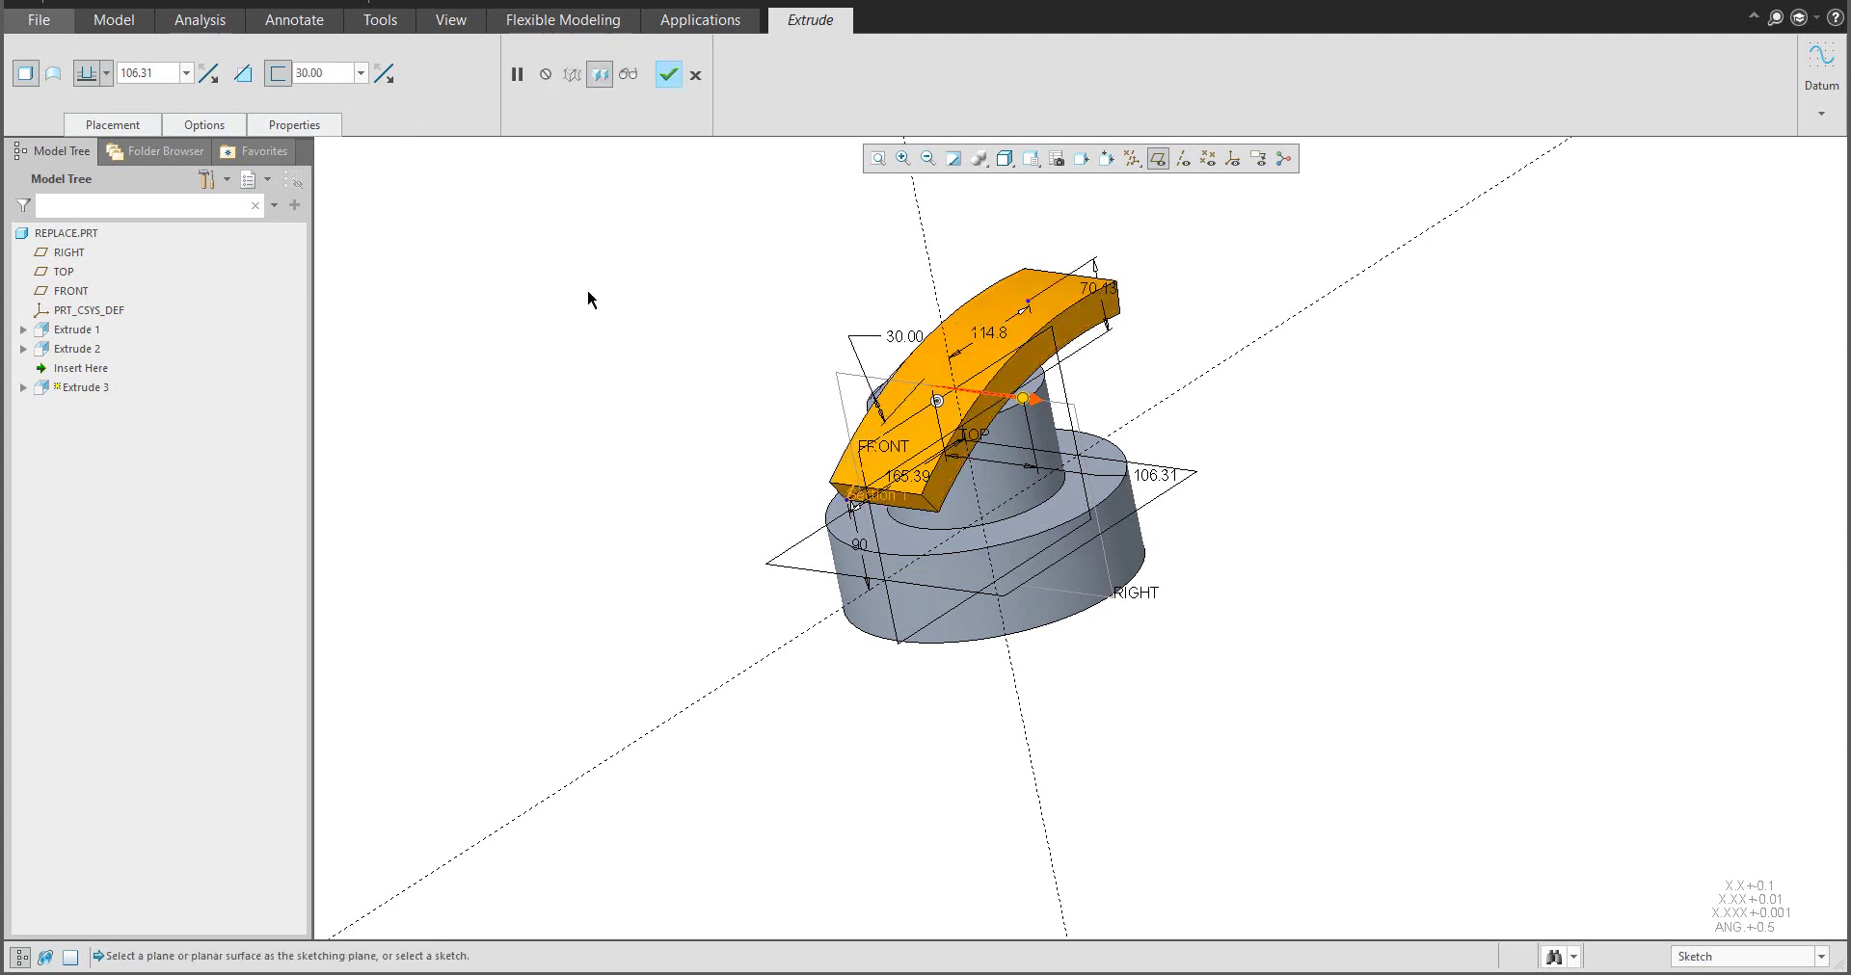
drag(1022, 398, 1207, 453)
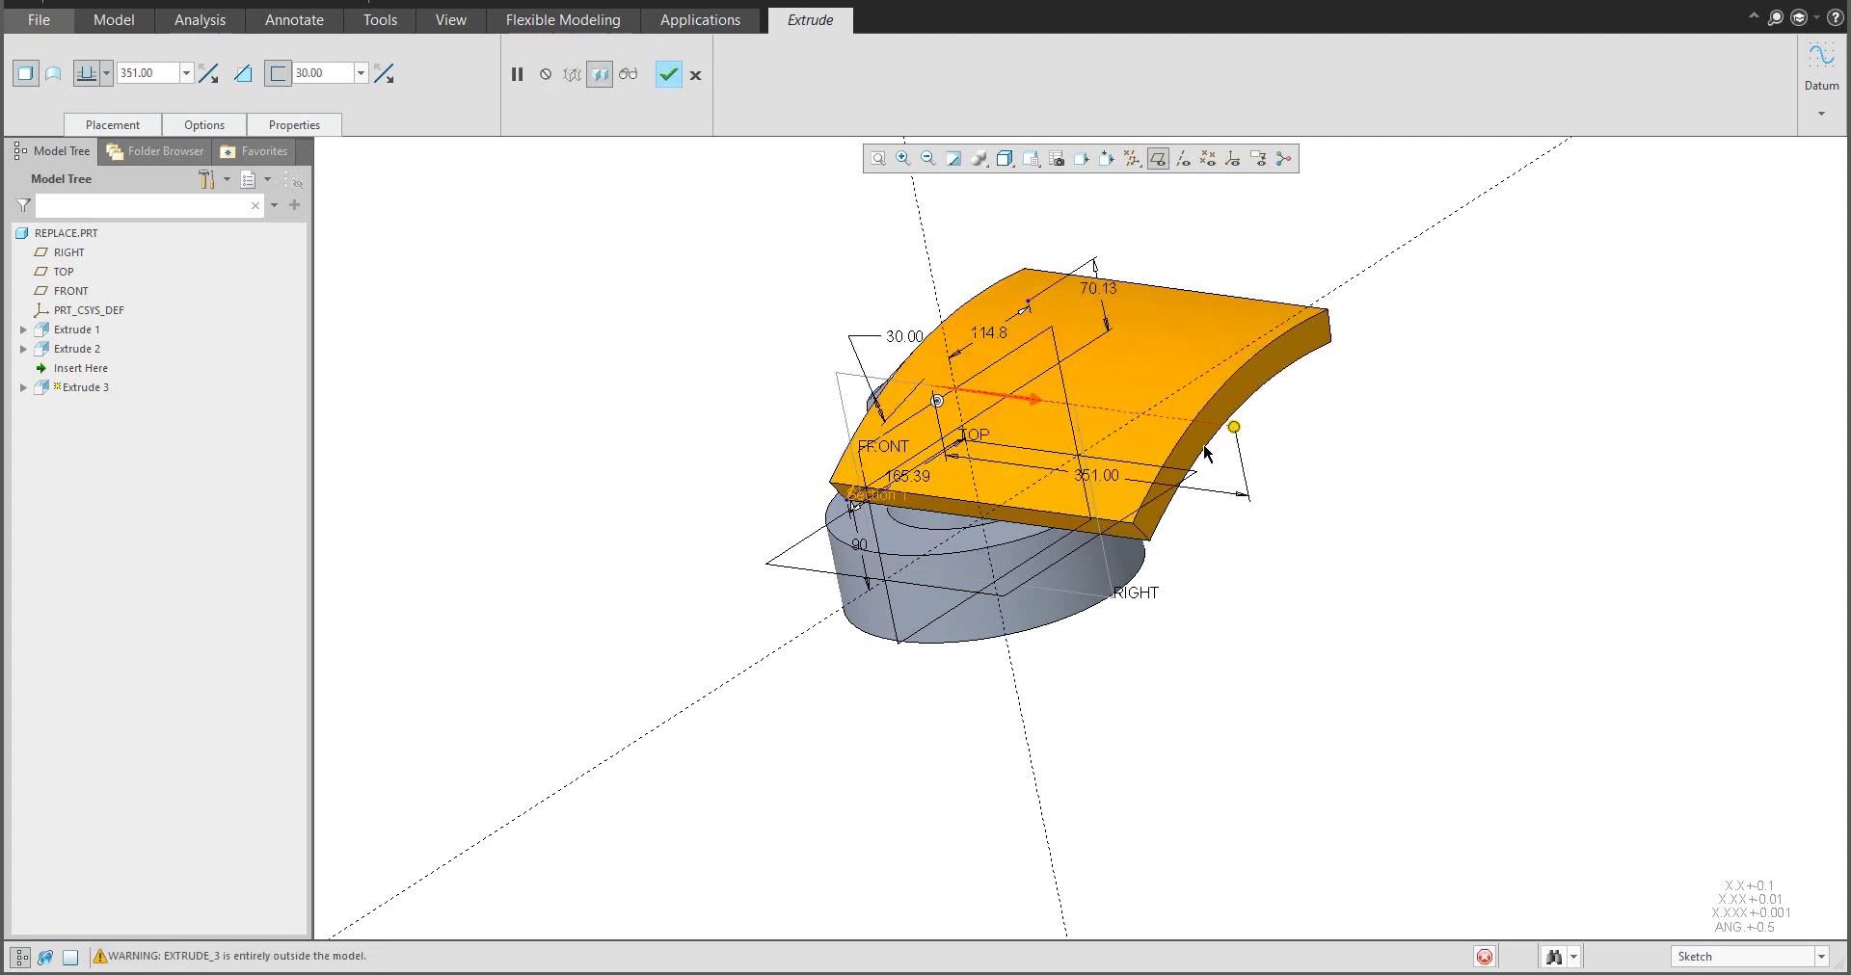
middle_drag(1206, 453, 862, 457)
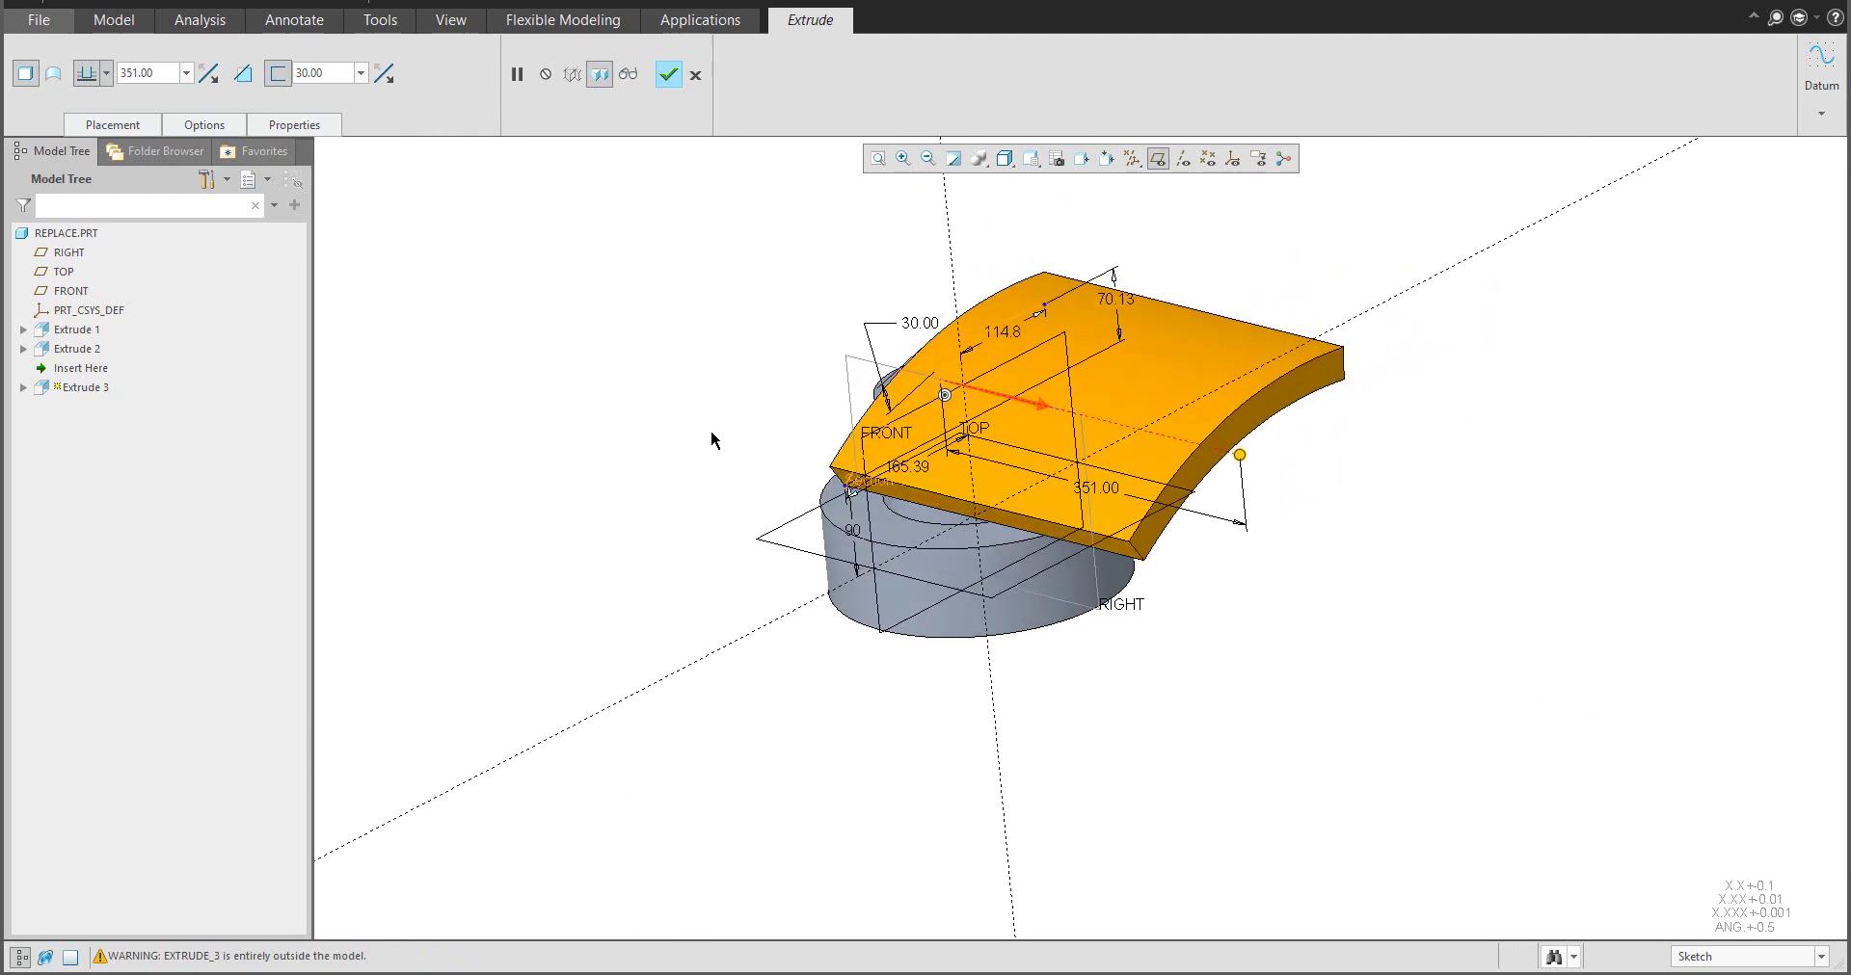
Extrude the spline as a surface symmetrically about the sketch plane, with a total depth of about 281
click(53, 74)
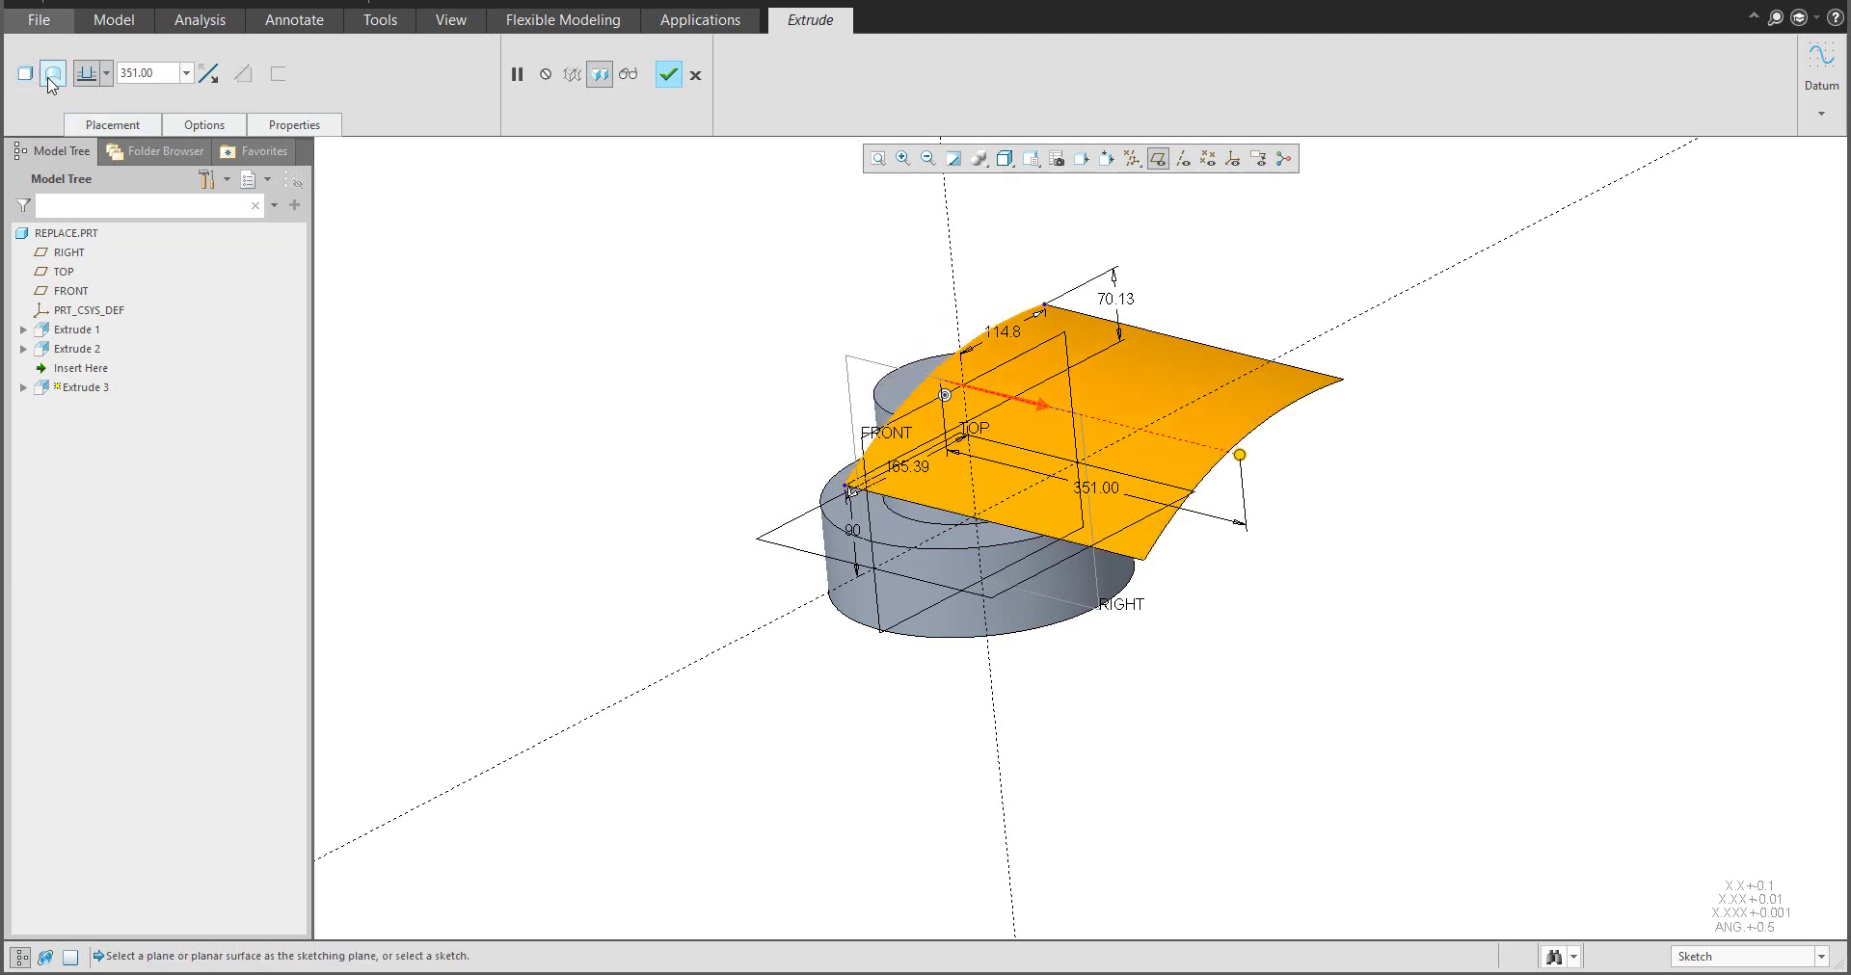
click(106, 73)
click(89, 122)
middle_drag(694, 366, 938, 356)
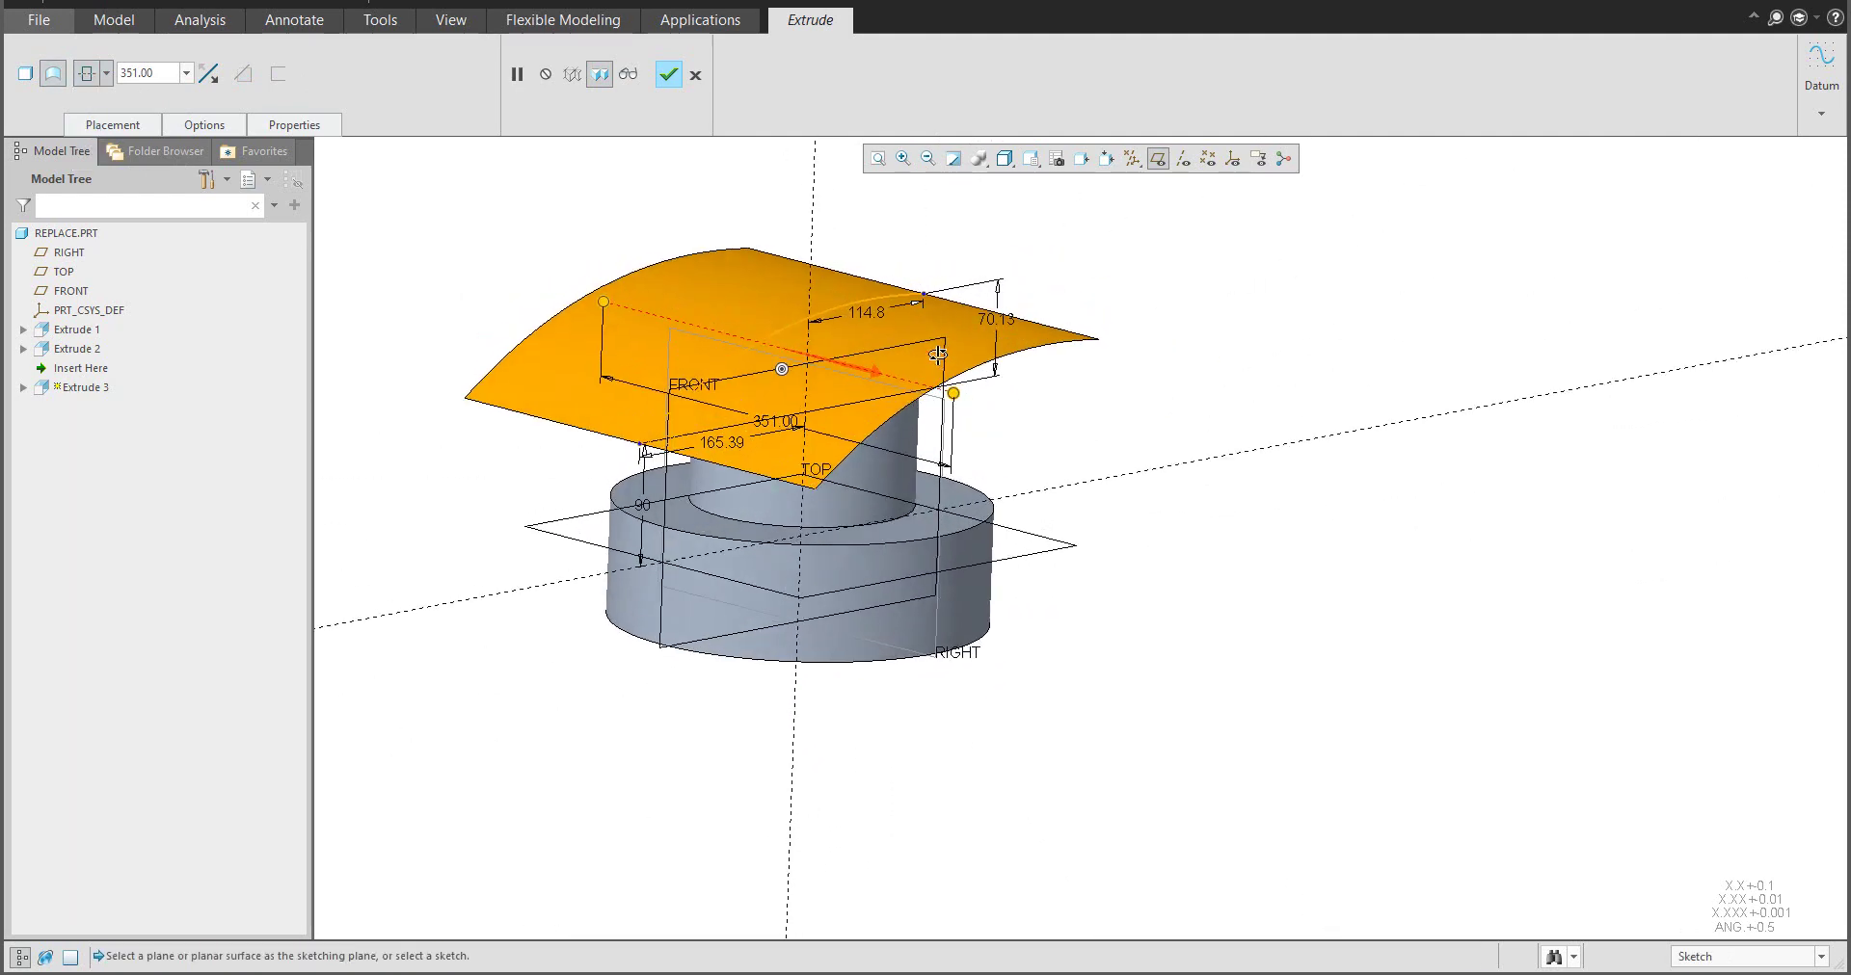
drag(881, 372, 855, 364)
middle_drag(855, 365, 1041, 440)
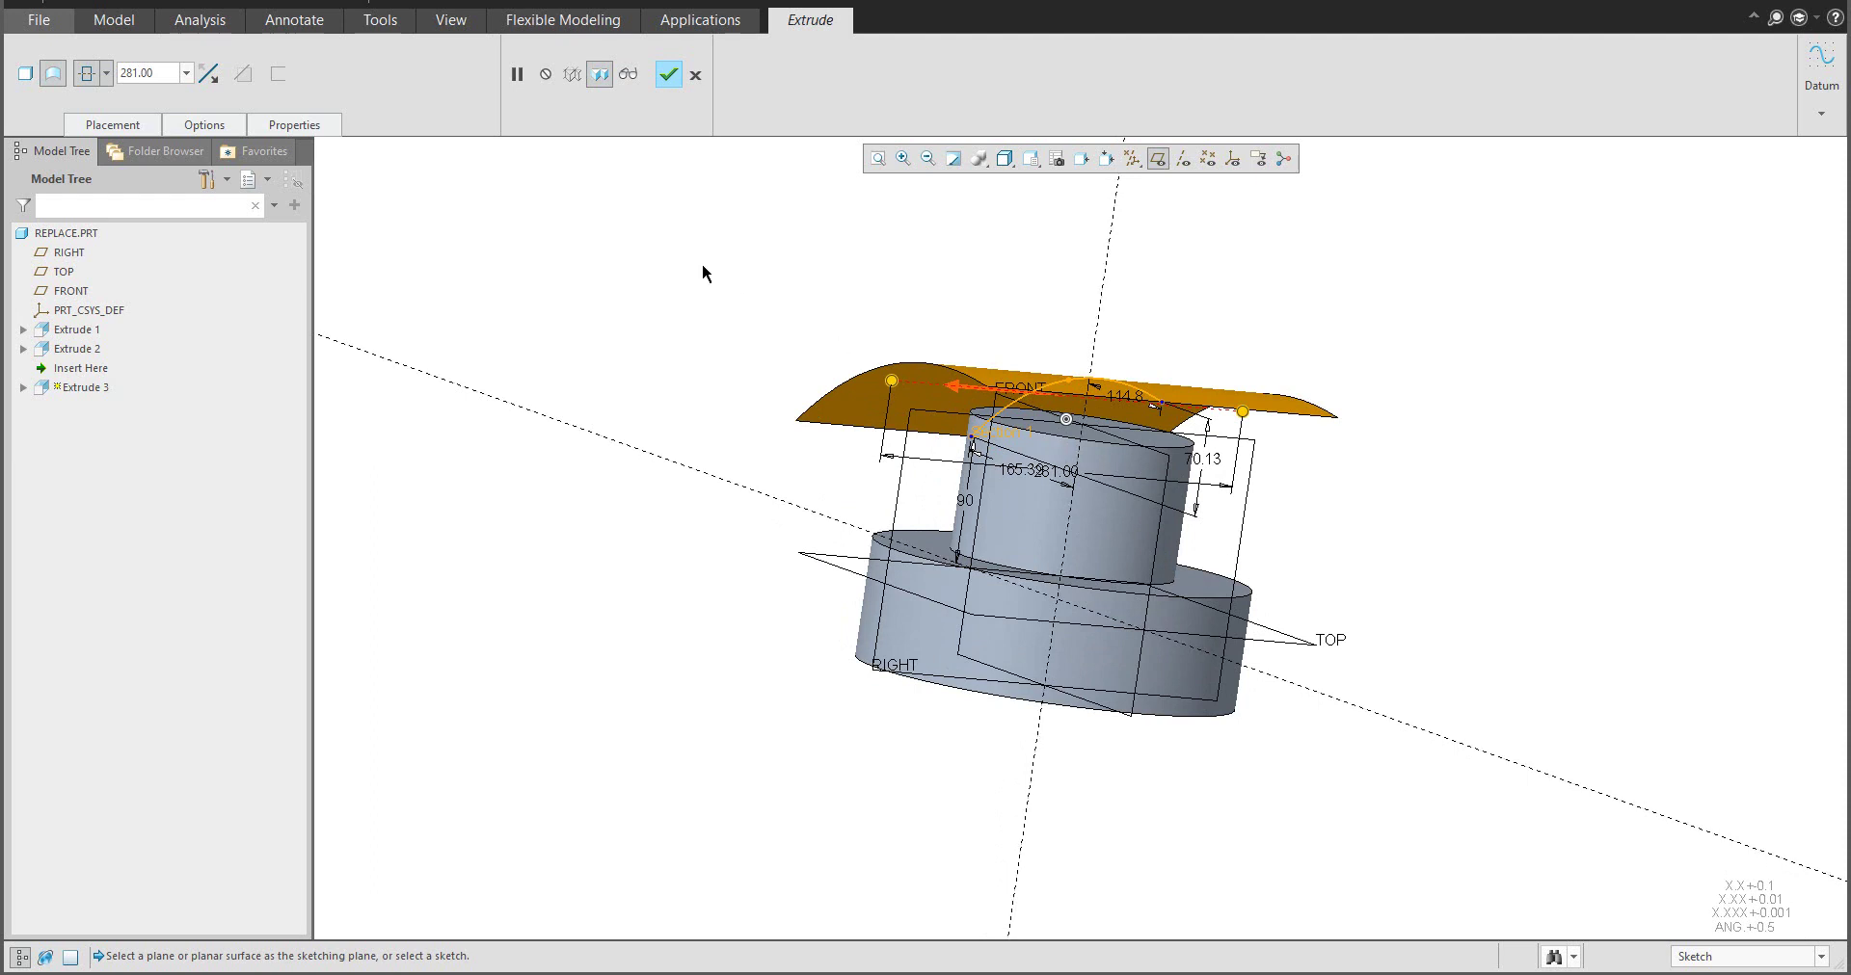
click(660, 77)
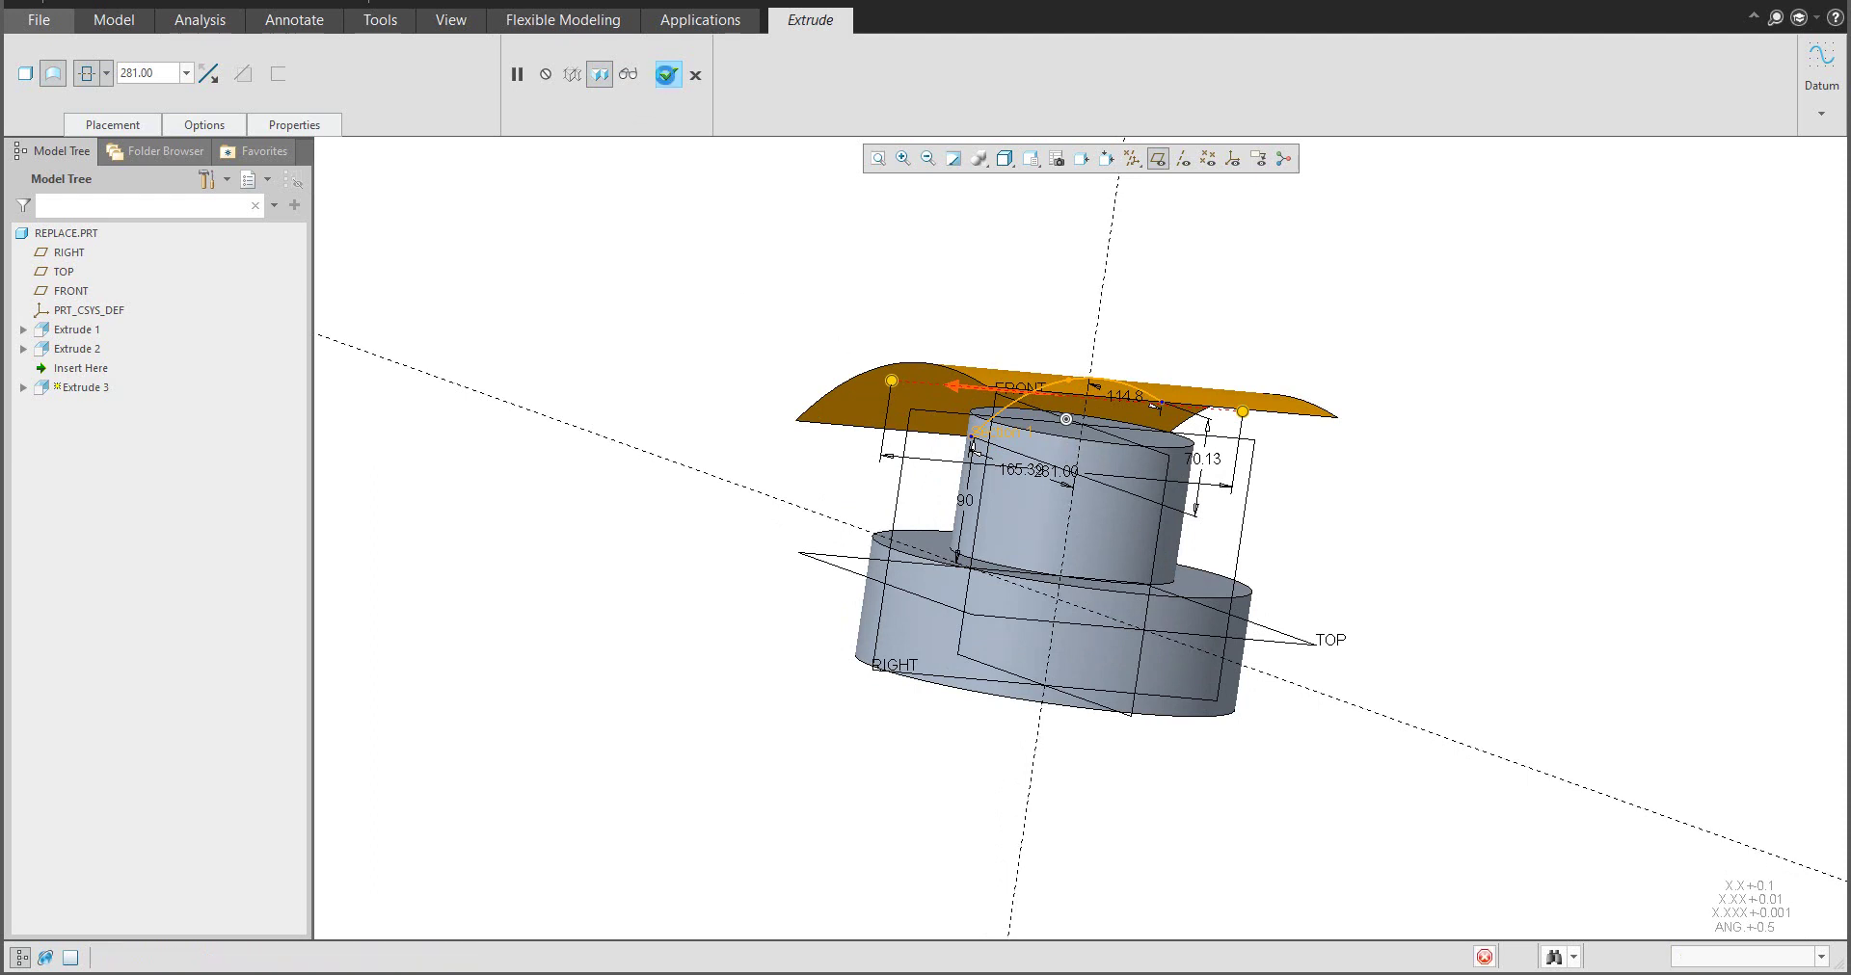
Hide the datum planes in the graphics view
click(1087, 285)
click(1159, 158)
middle_drag(1033, 284, 1090, 318)
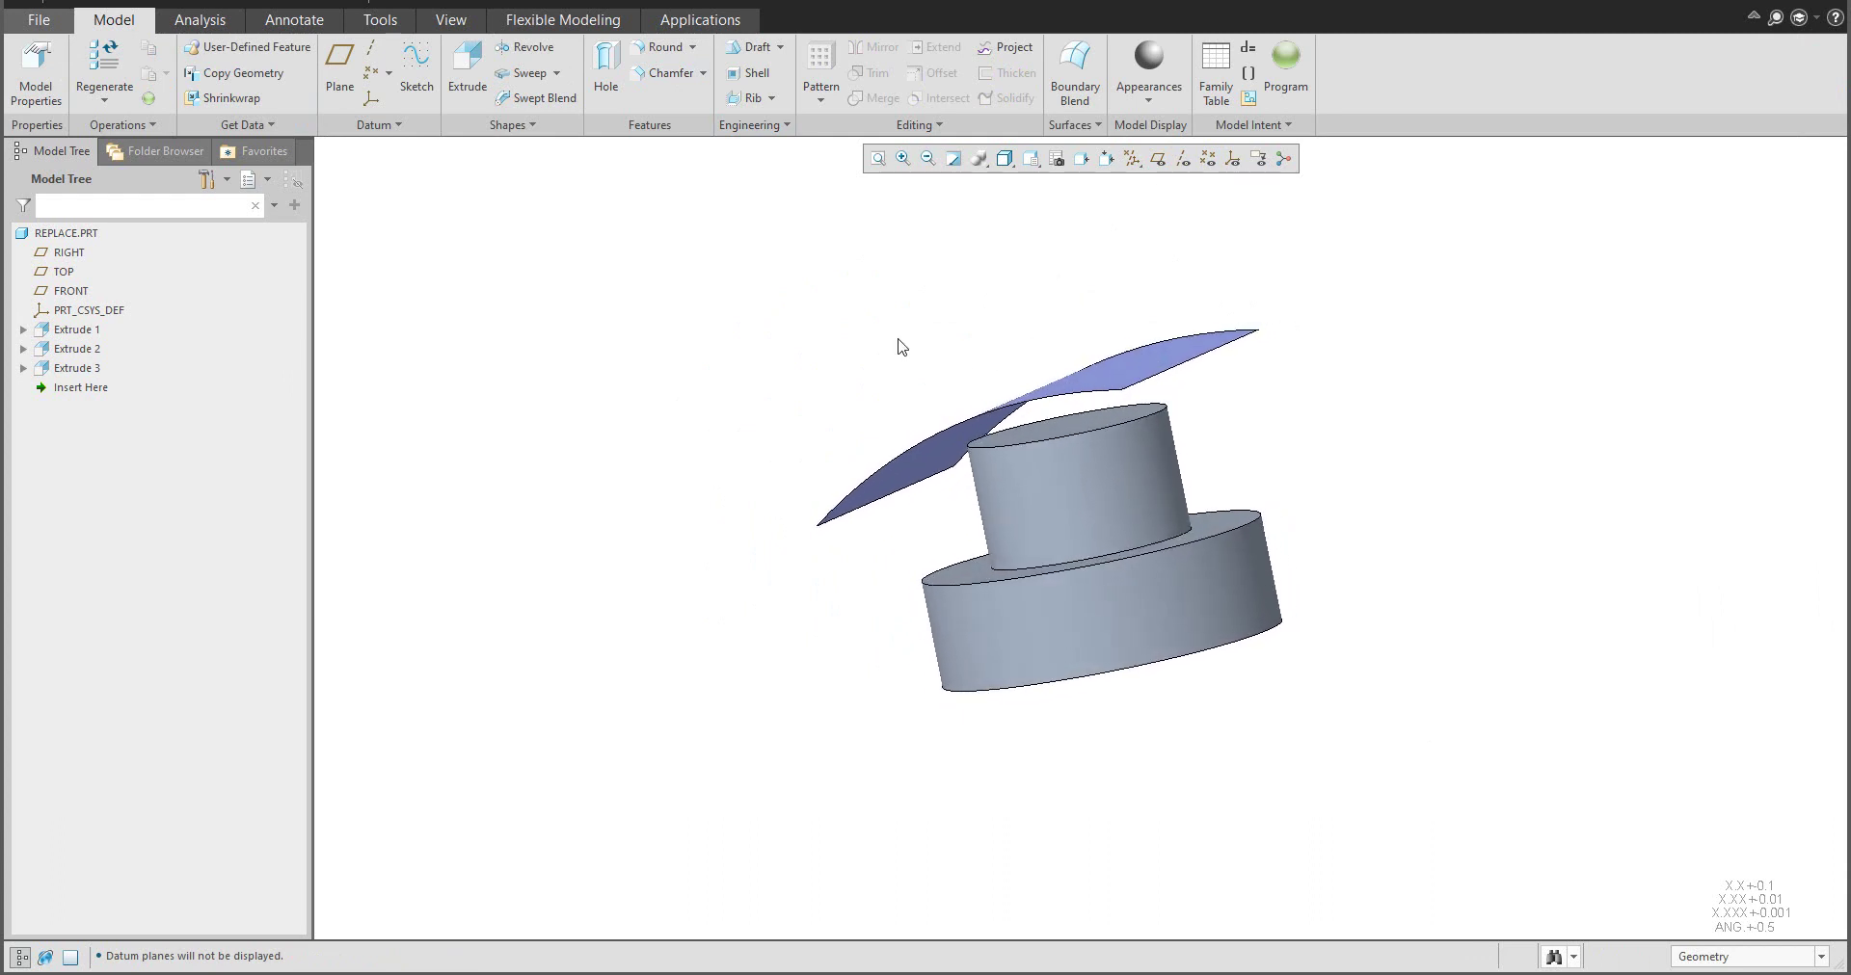
Replace the upper cylinder's flat top face with the curved surface above it, using Offset with the Replace option
scroll(902, 347, up, 1)
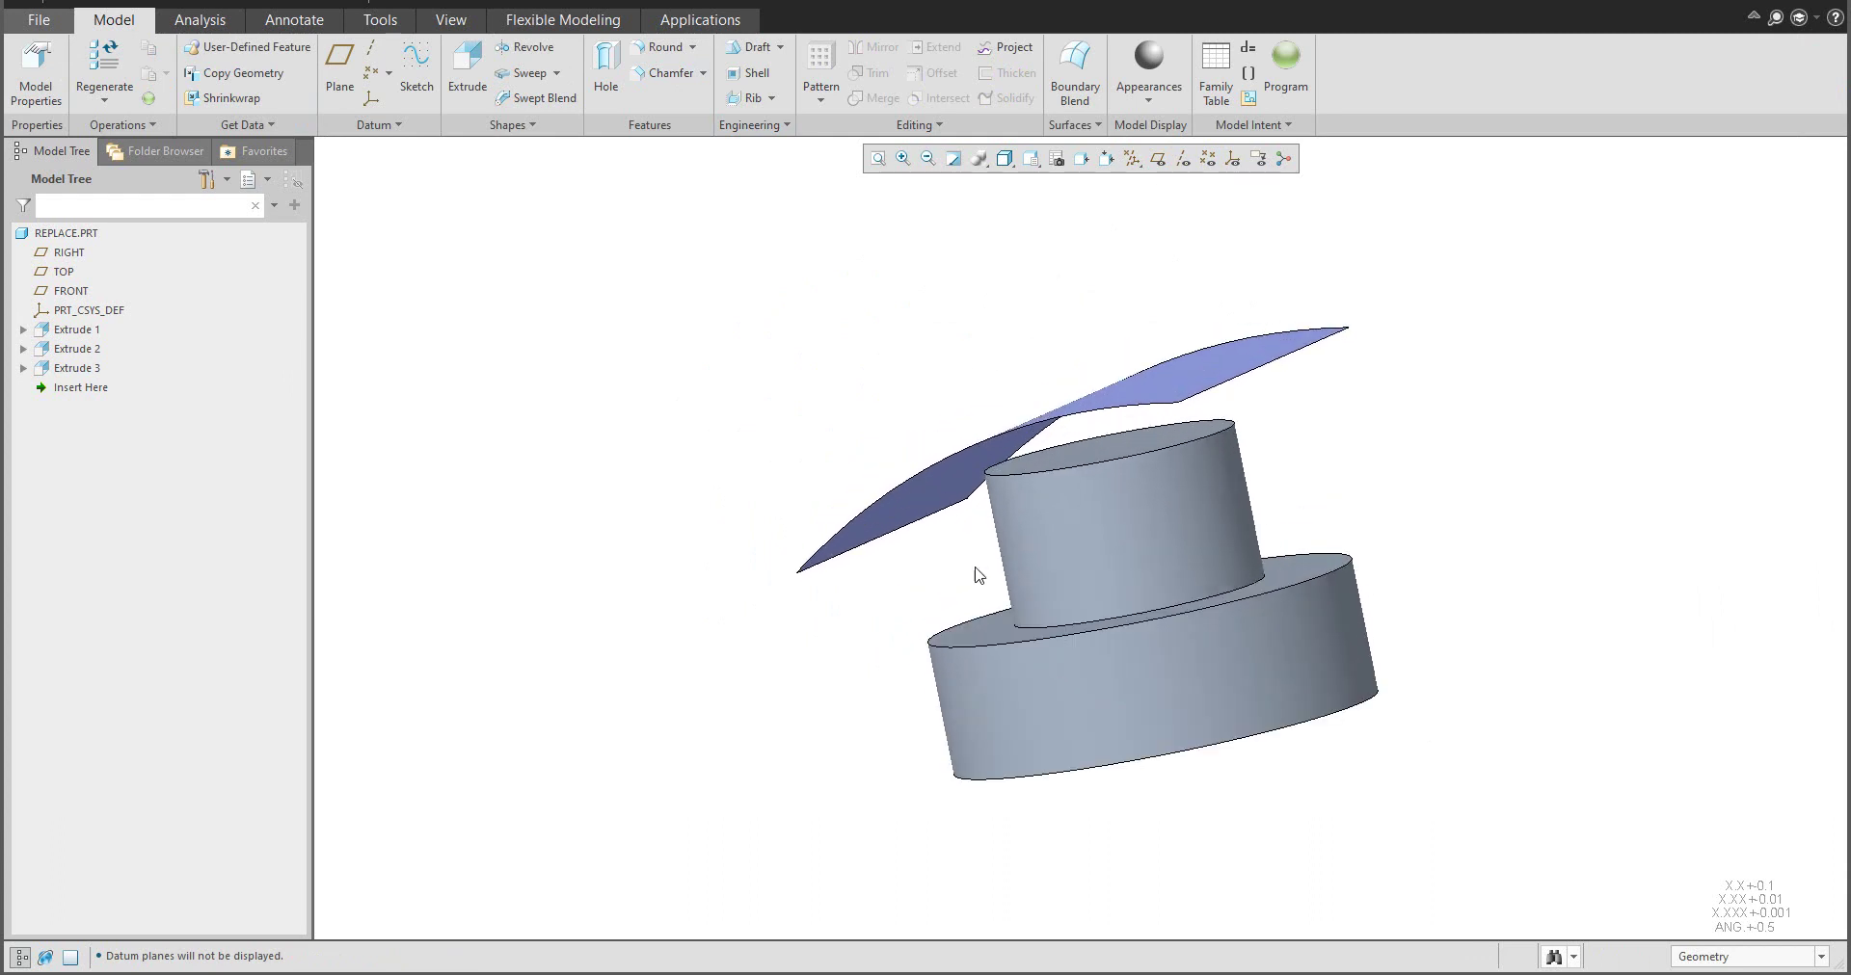
click(1106, 459)
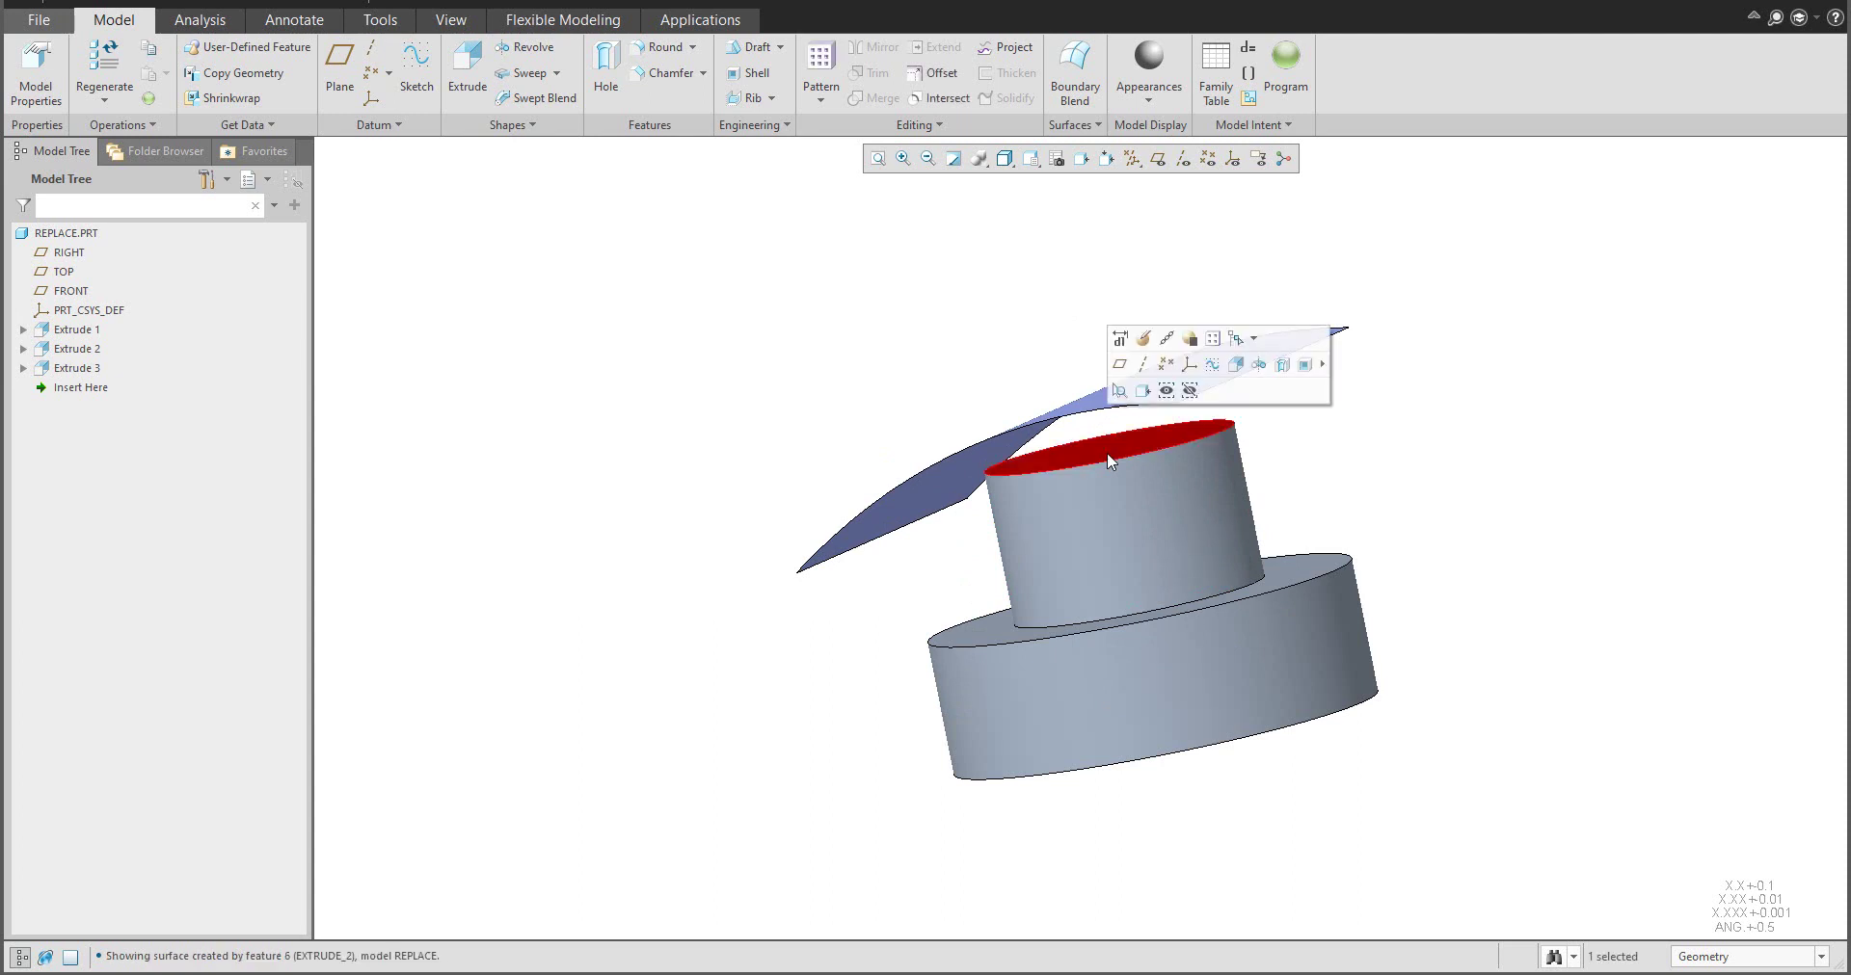
click(941, 78)
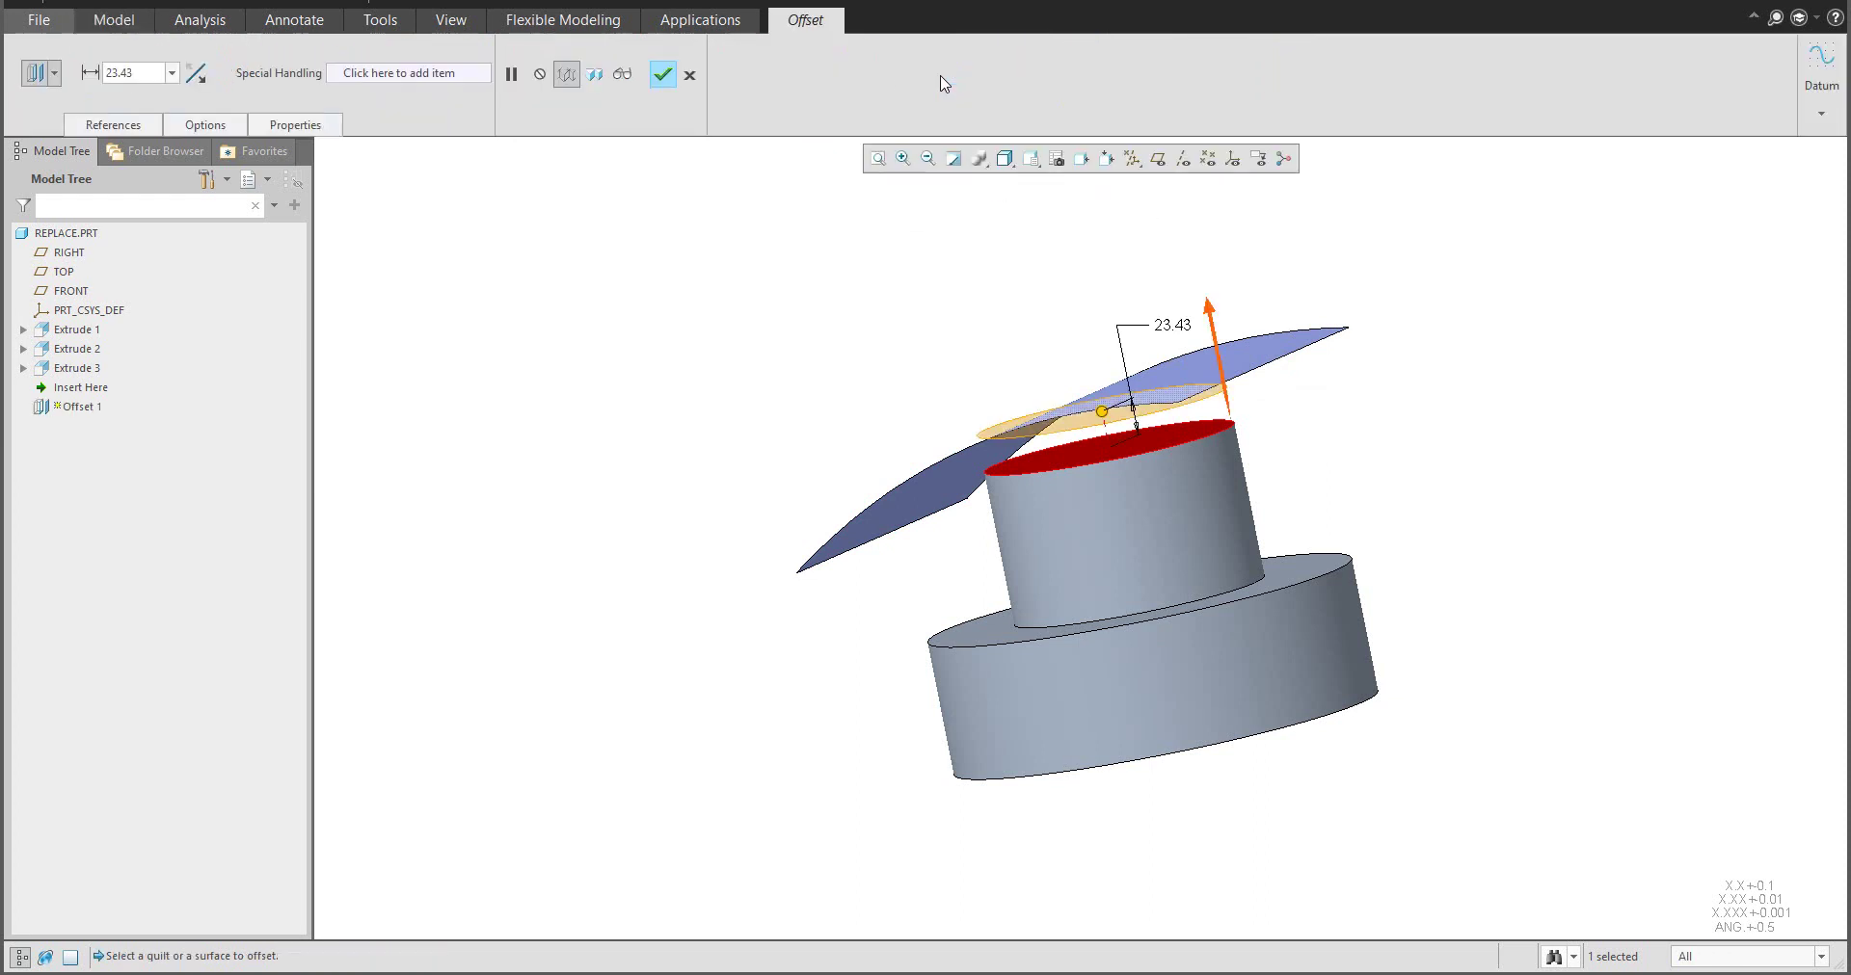
click(53, 72)
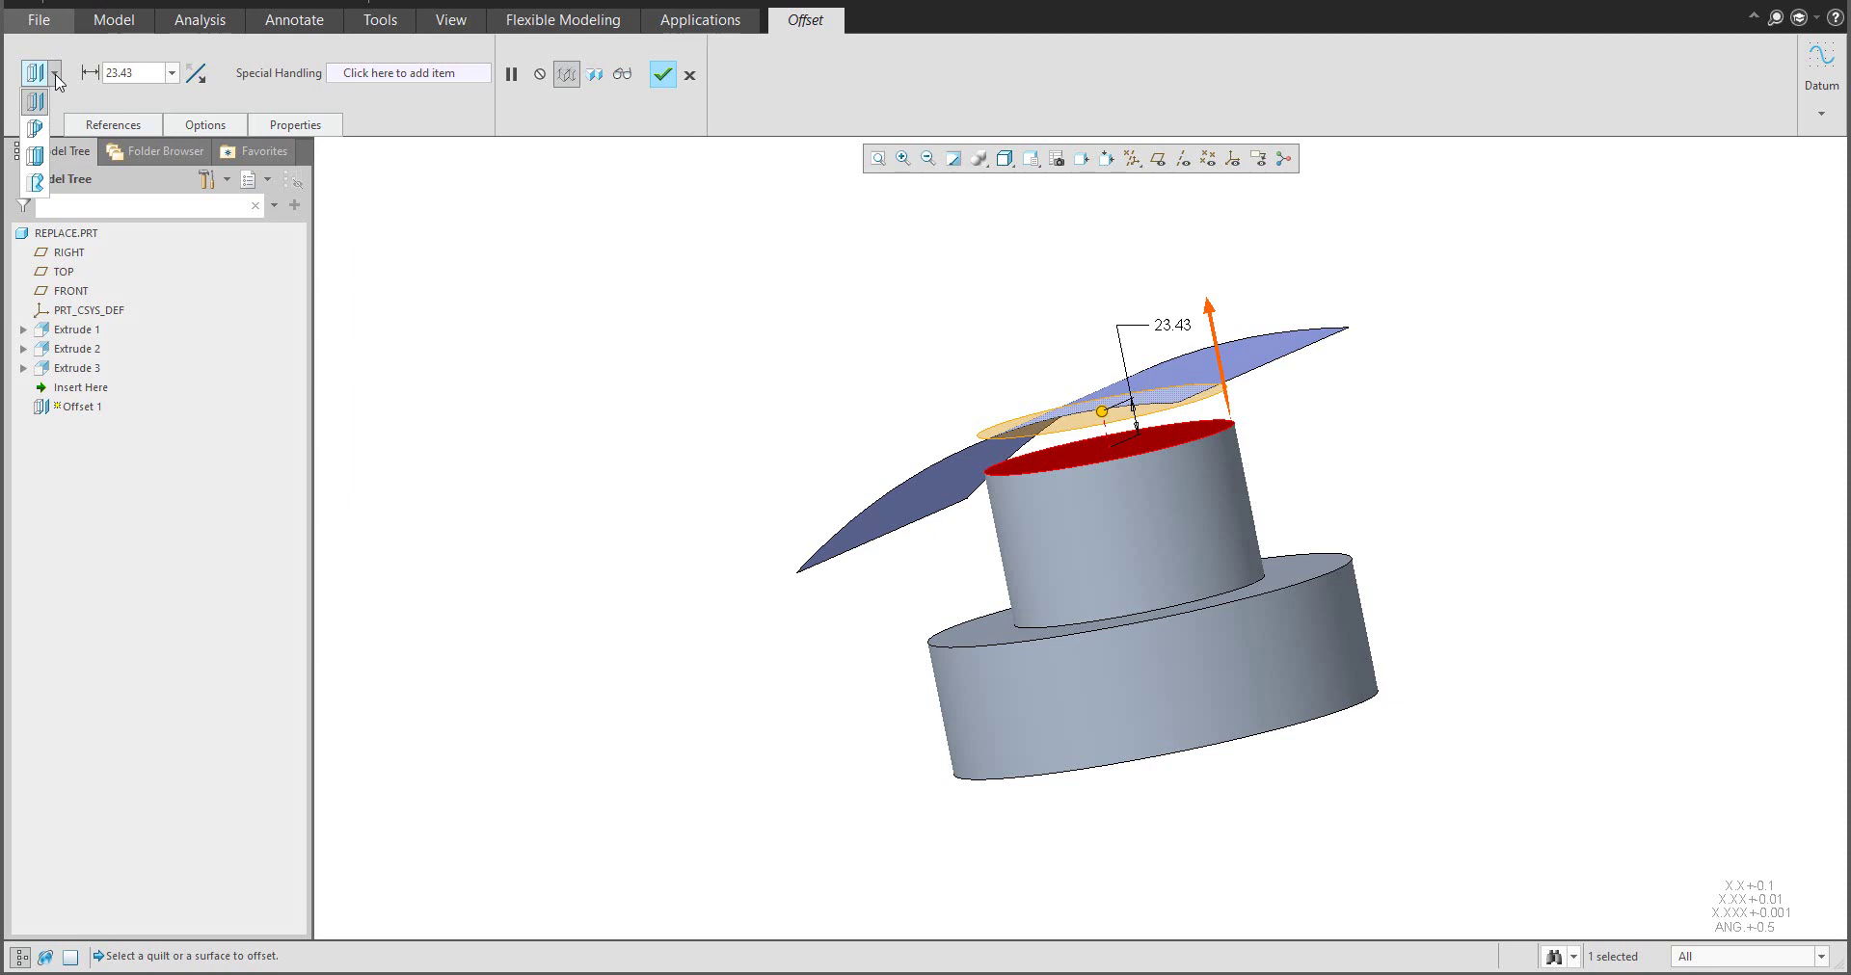
click(37, 183)
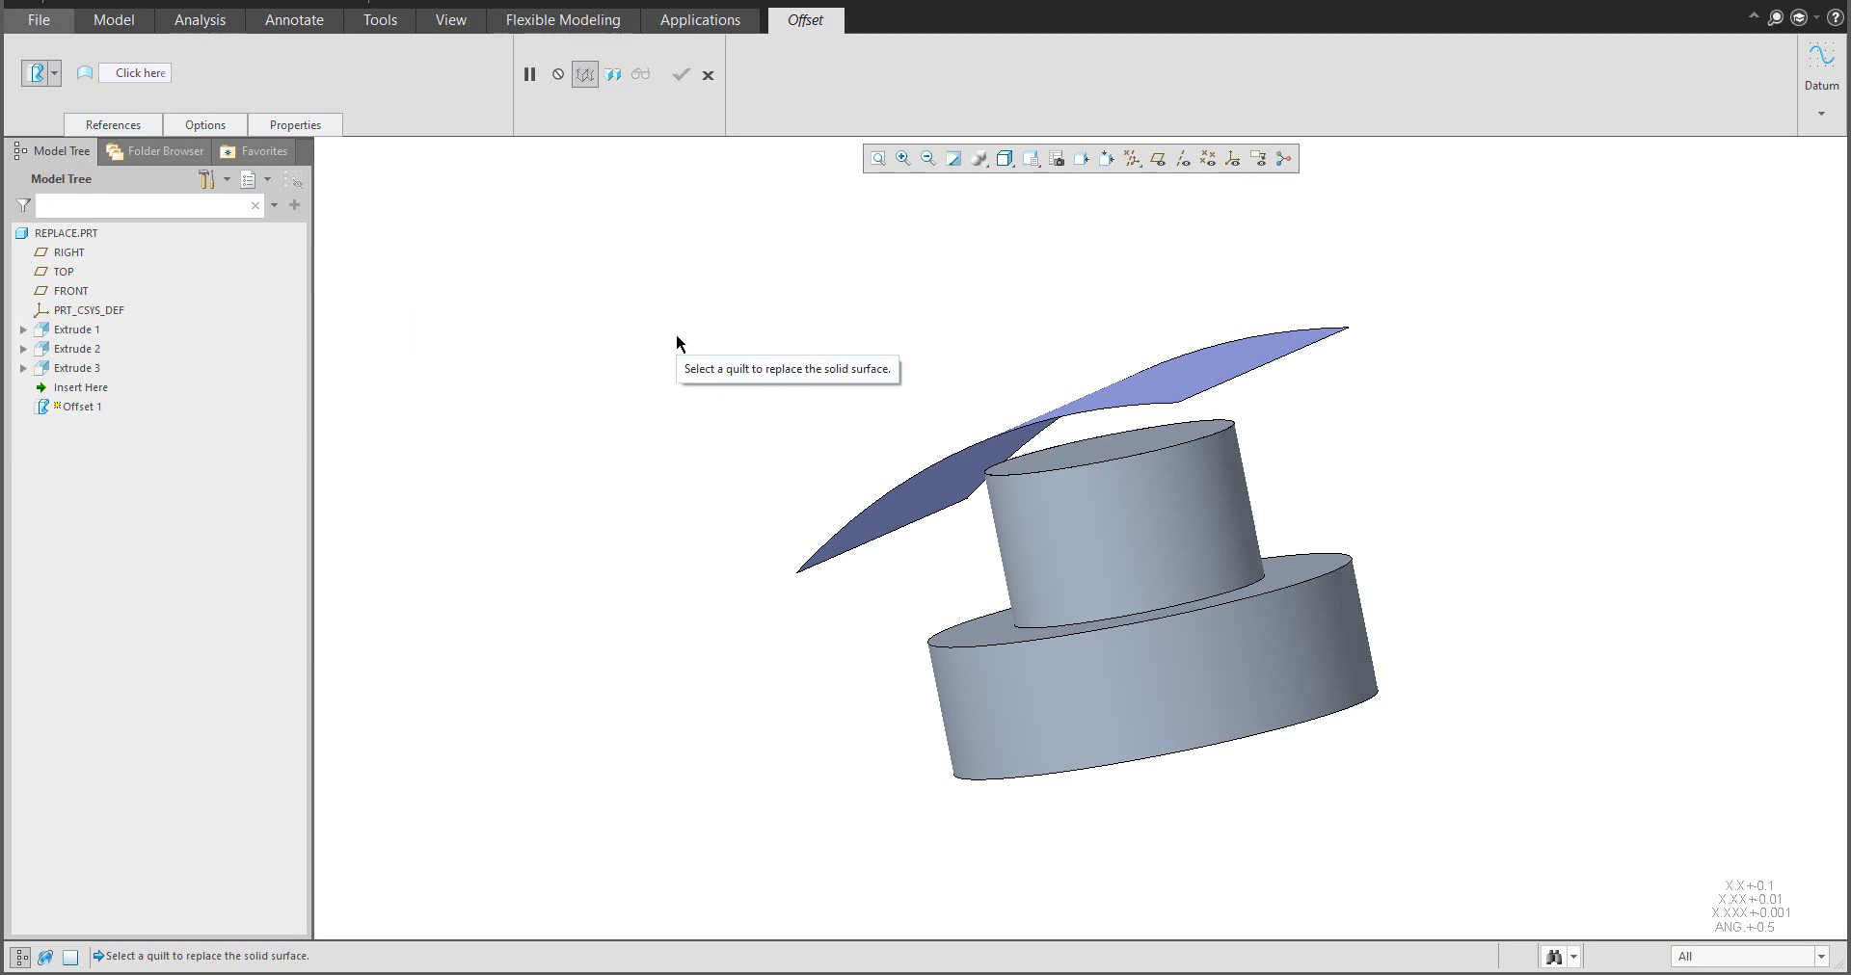
click(1198, 384)
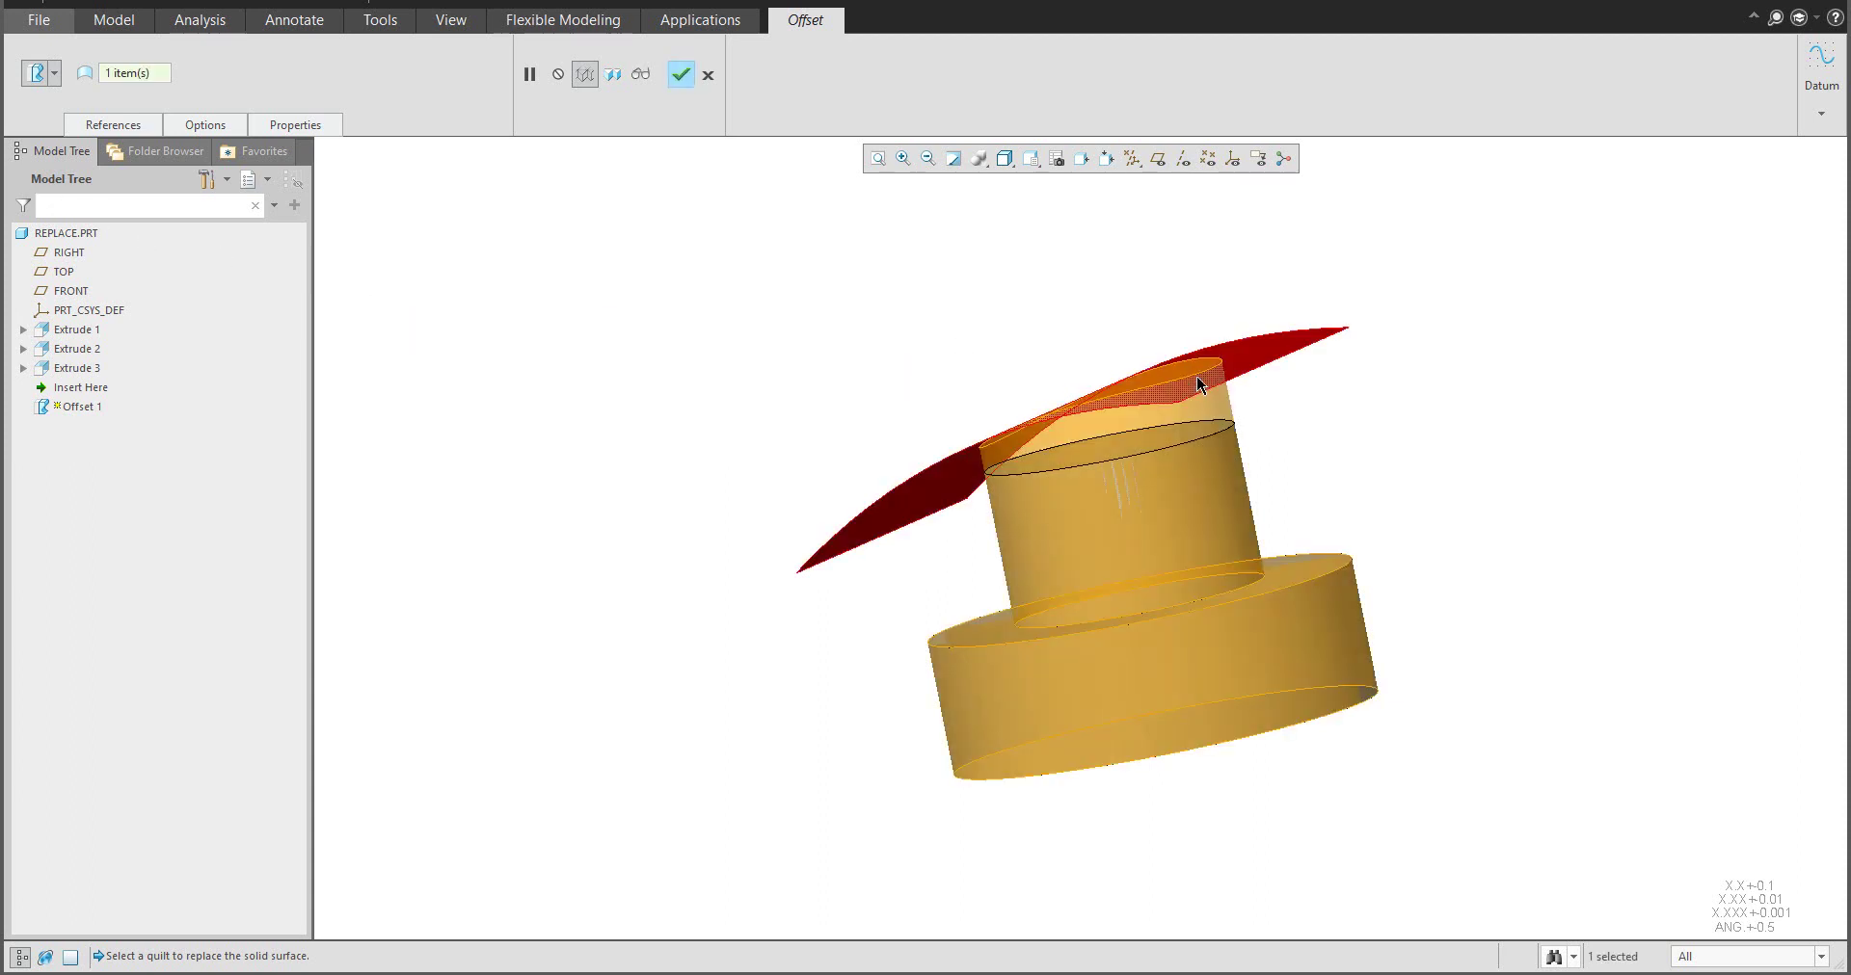
mouse_move(1198, 384)
middle_down()
mouse_move(1334, 372)
mouse_move(1208, 361)
middle_up()
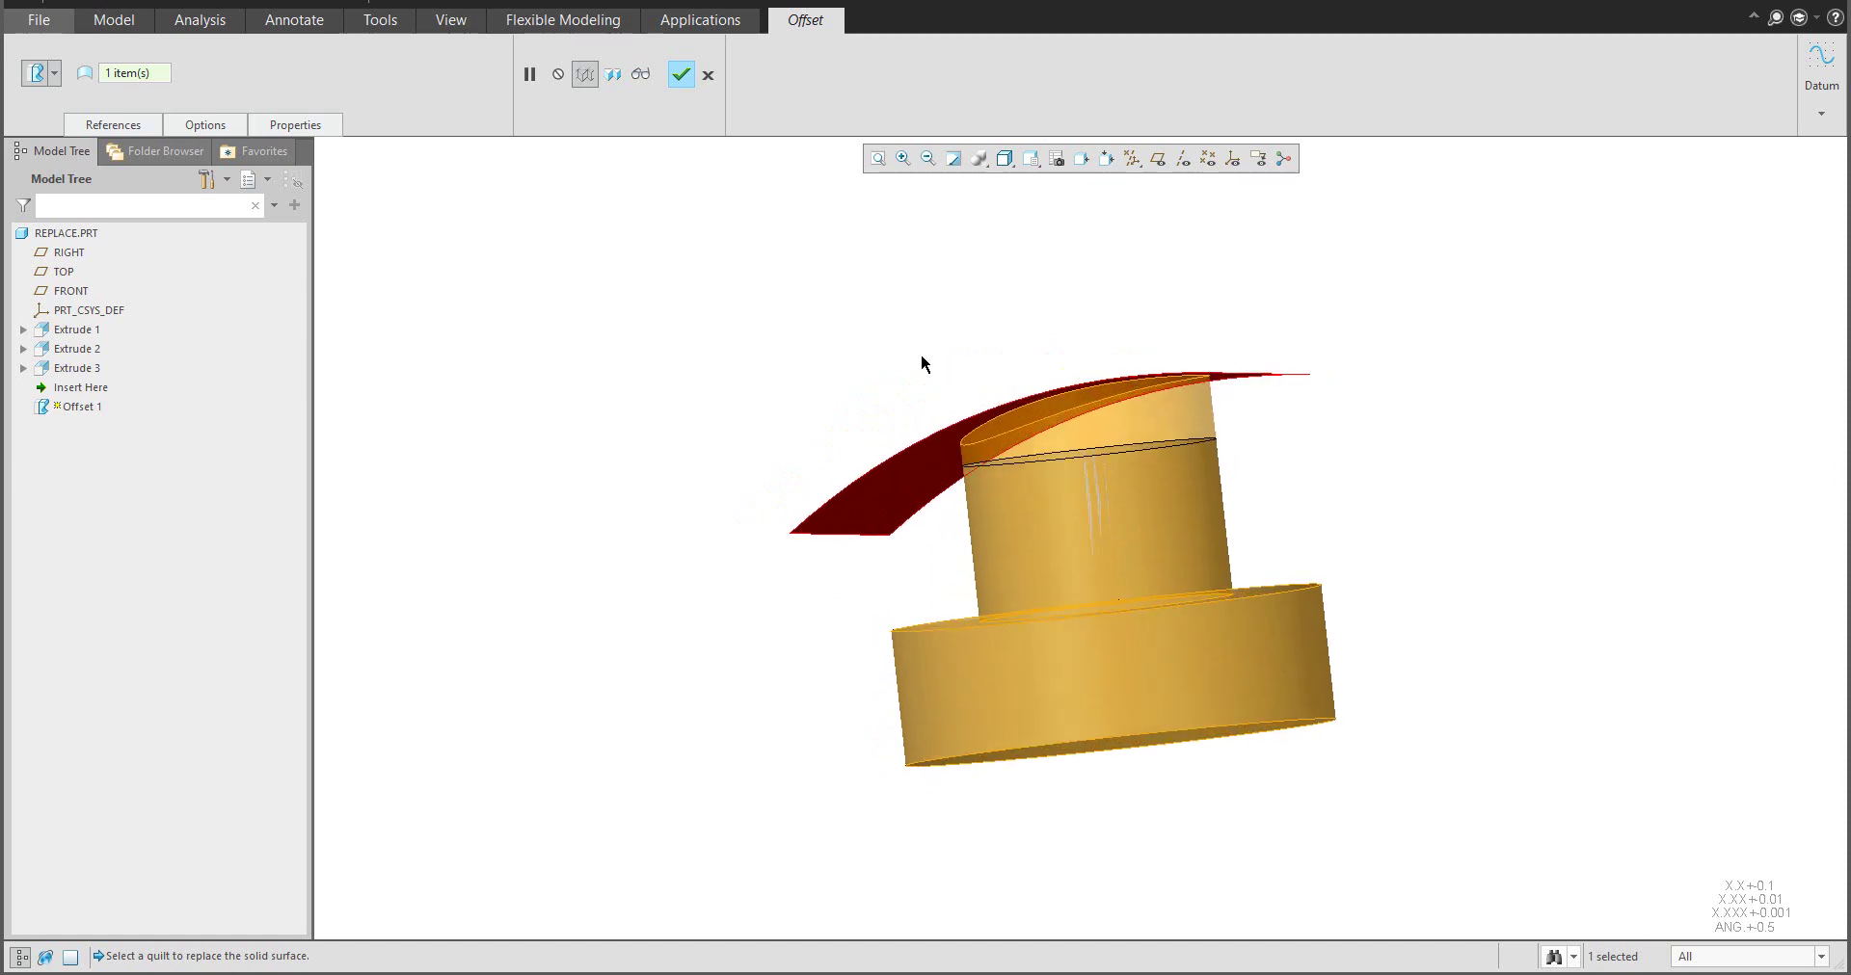
click(679, 76)
key(ctrl+d)
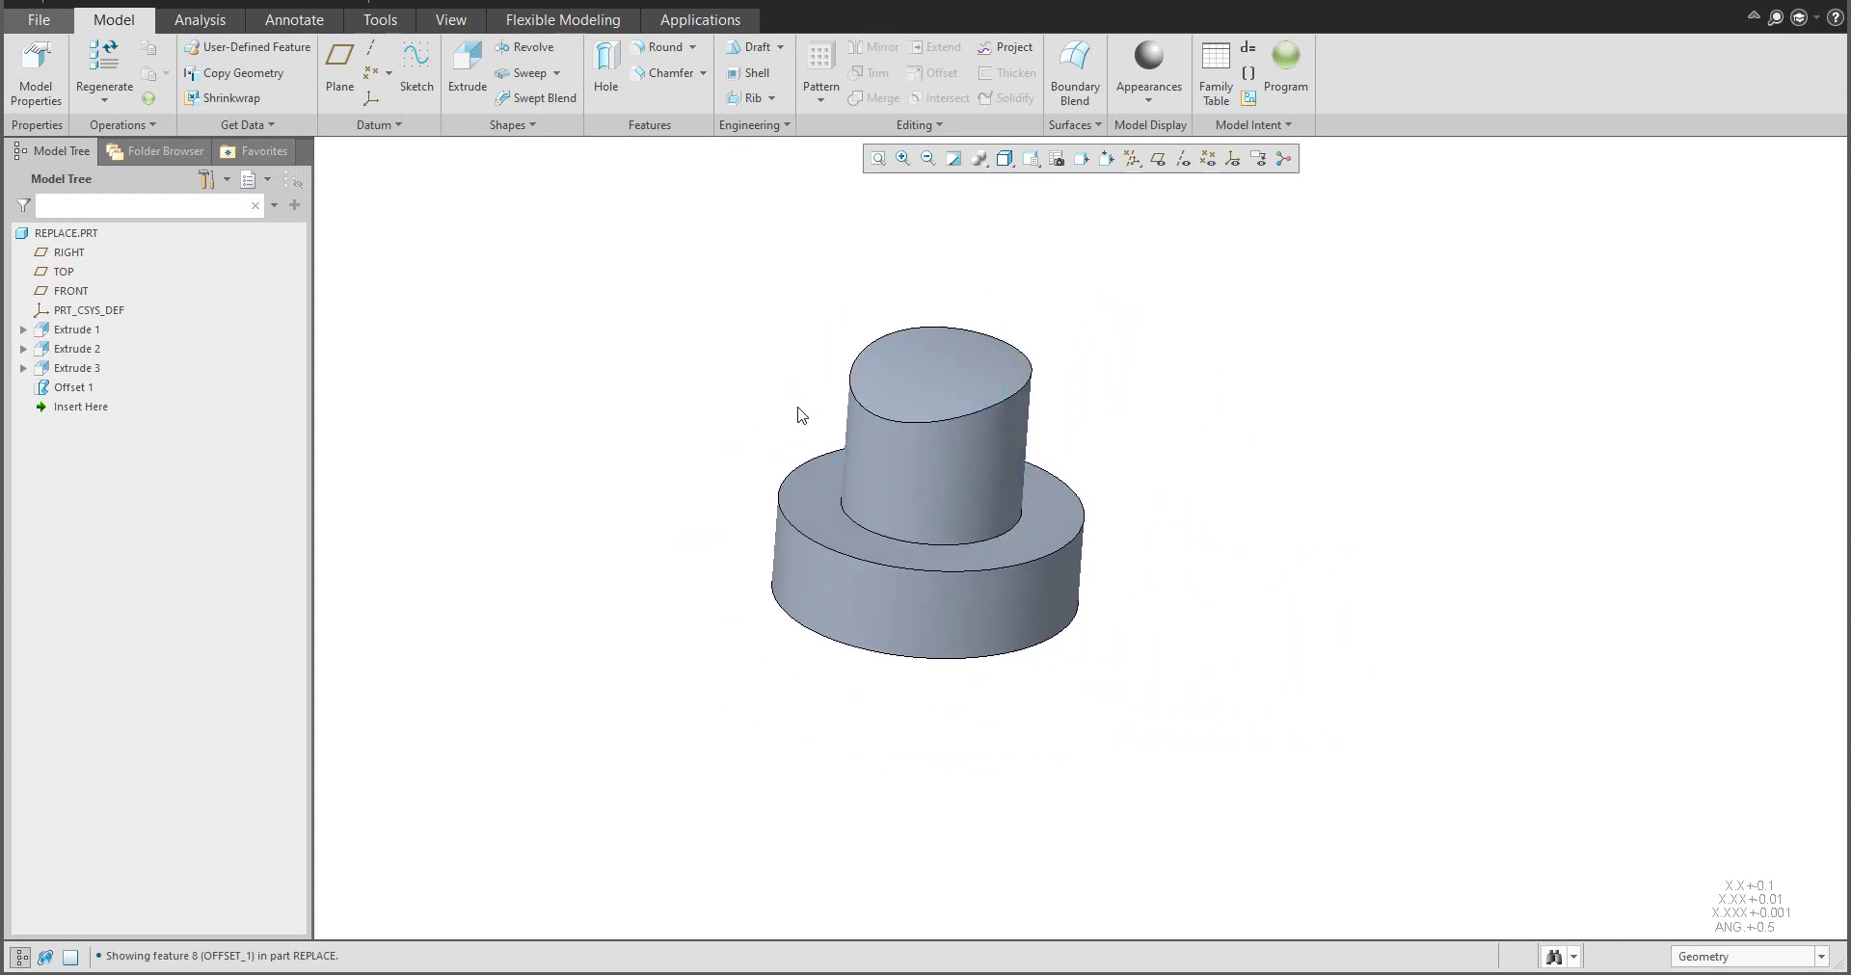
middle_drag(798, 414, 888, 517)
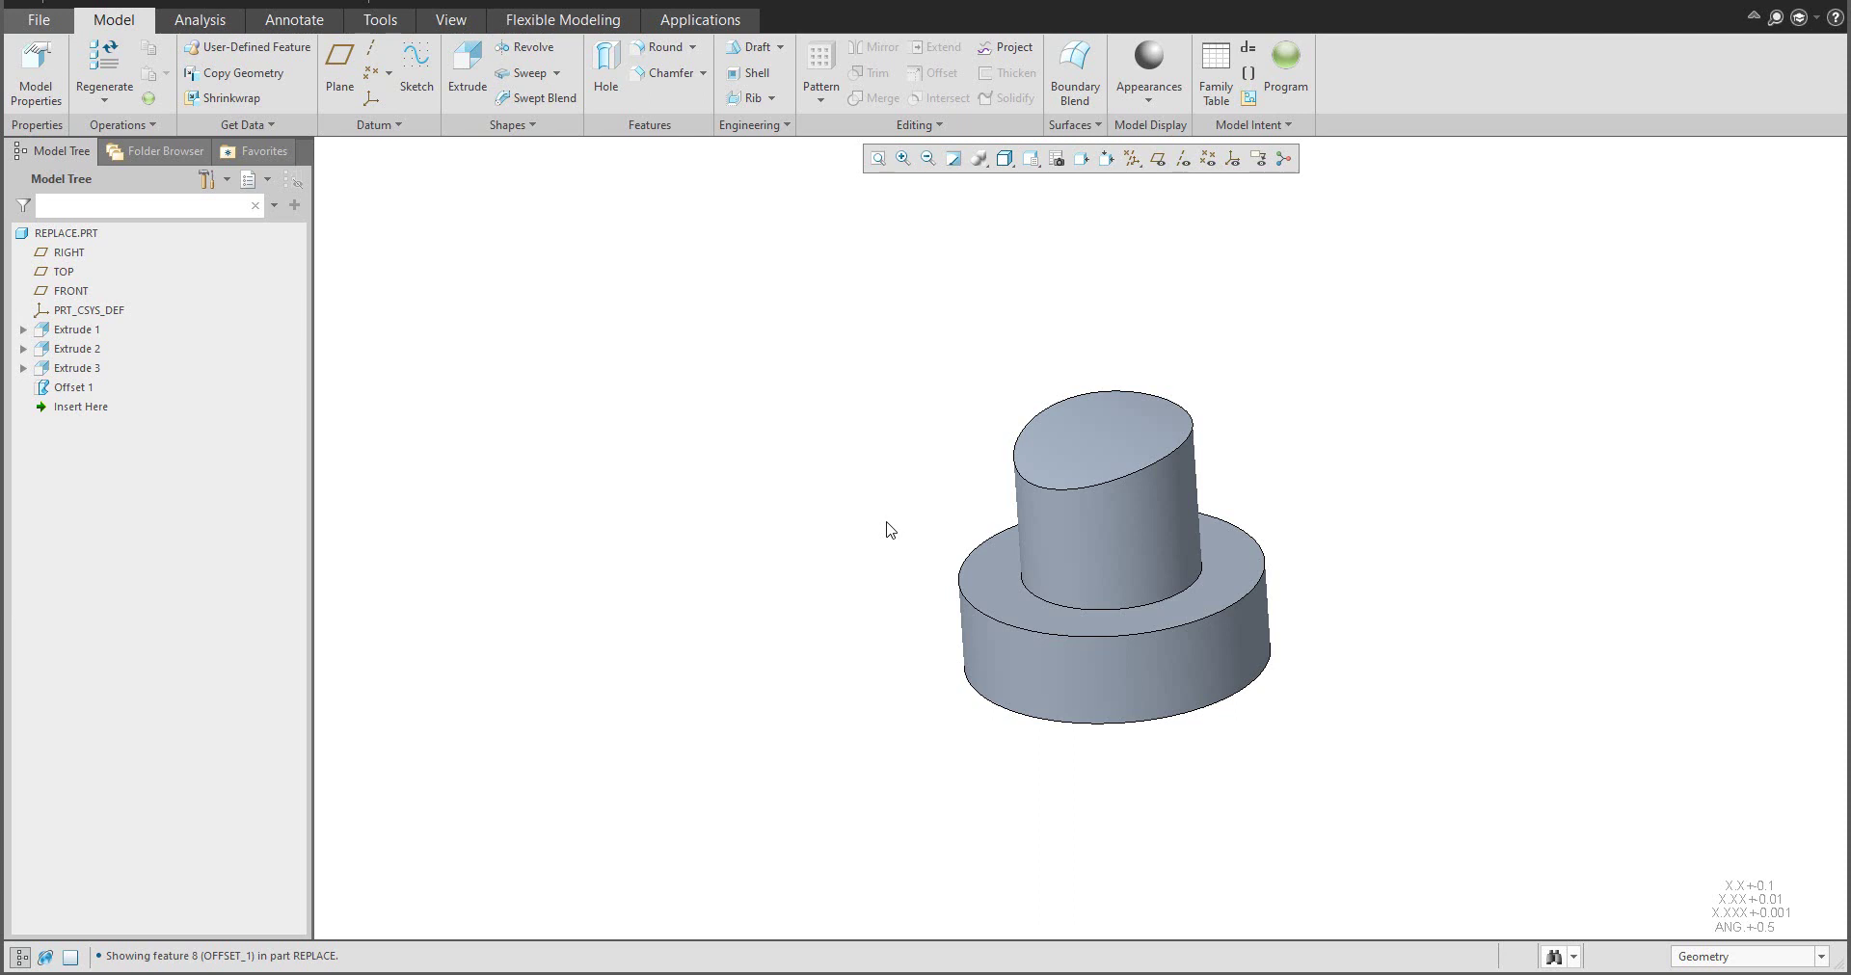
middle_drag(906, 536, 880, 516)
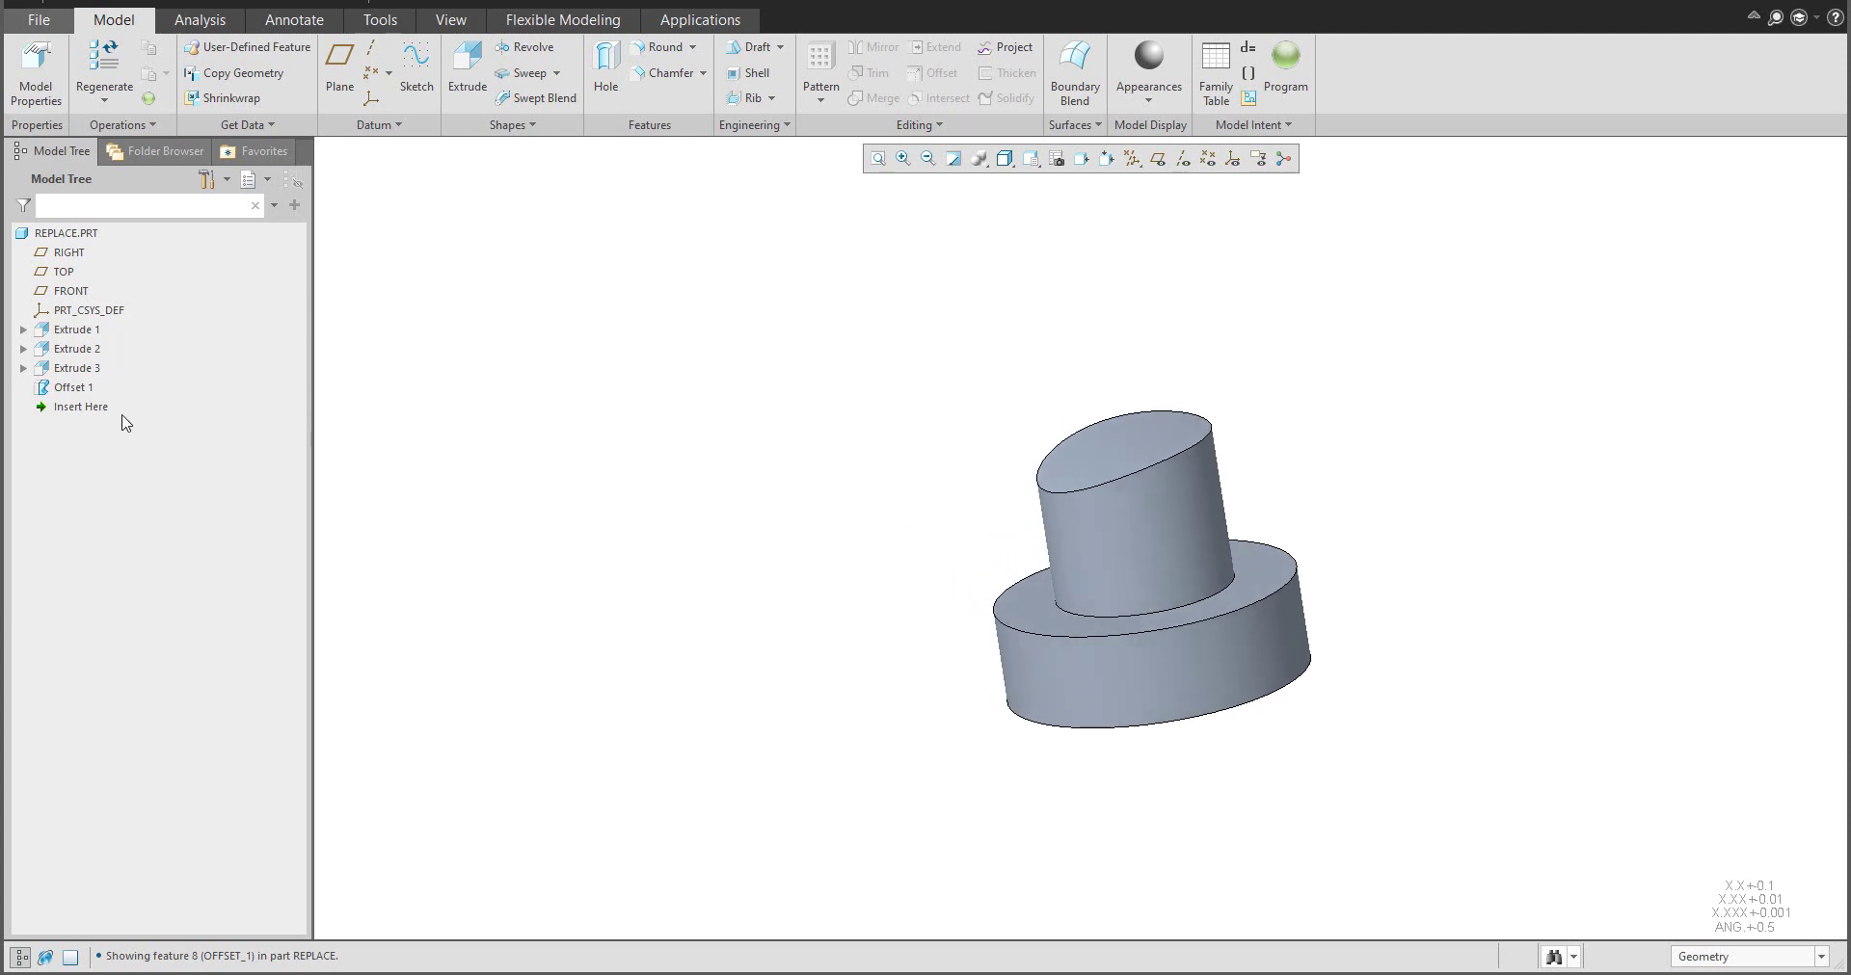
Roll the model back to before Offset 1 and raise the upper cylinder to a height of about 124.5
drag(82, 408, 69, 382)
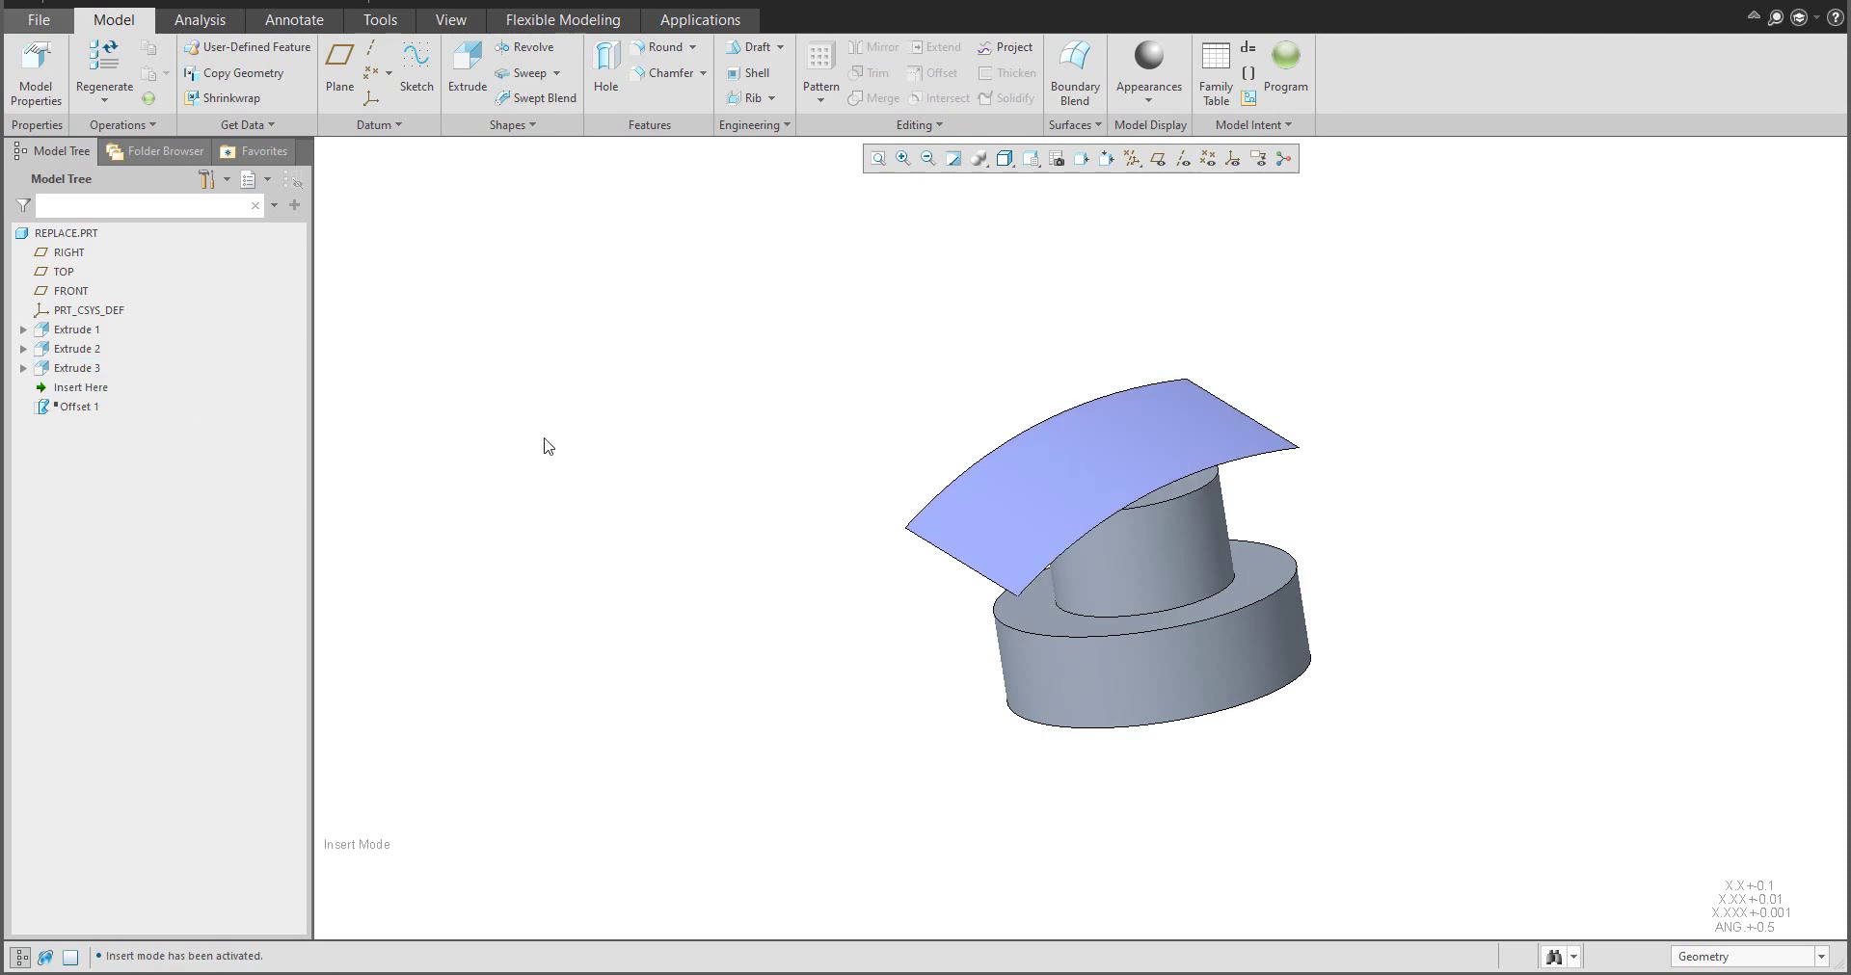
middle_drag(611, 451, 611, 417)
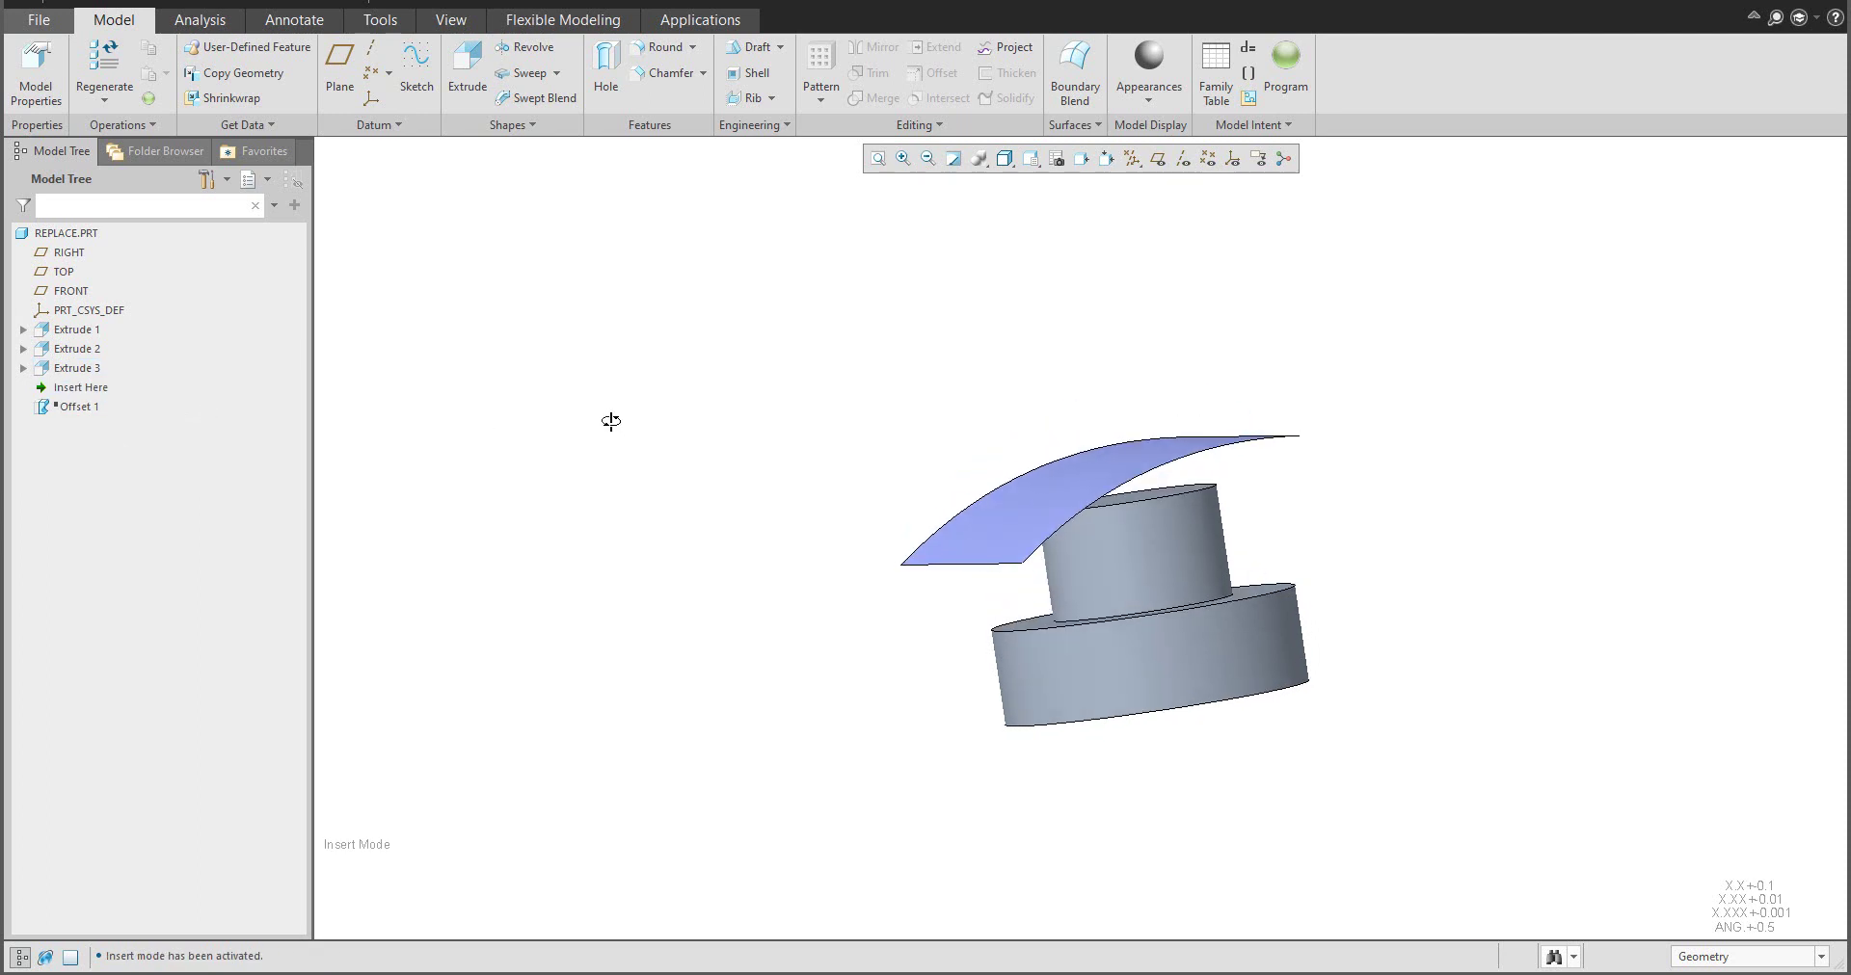
click(1131, 535)
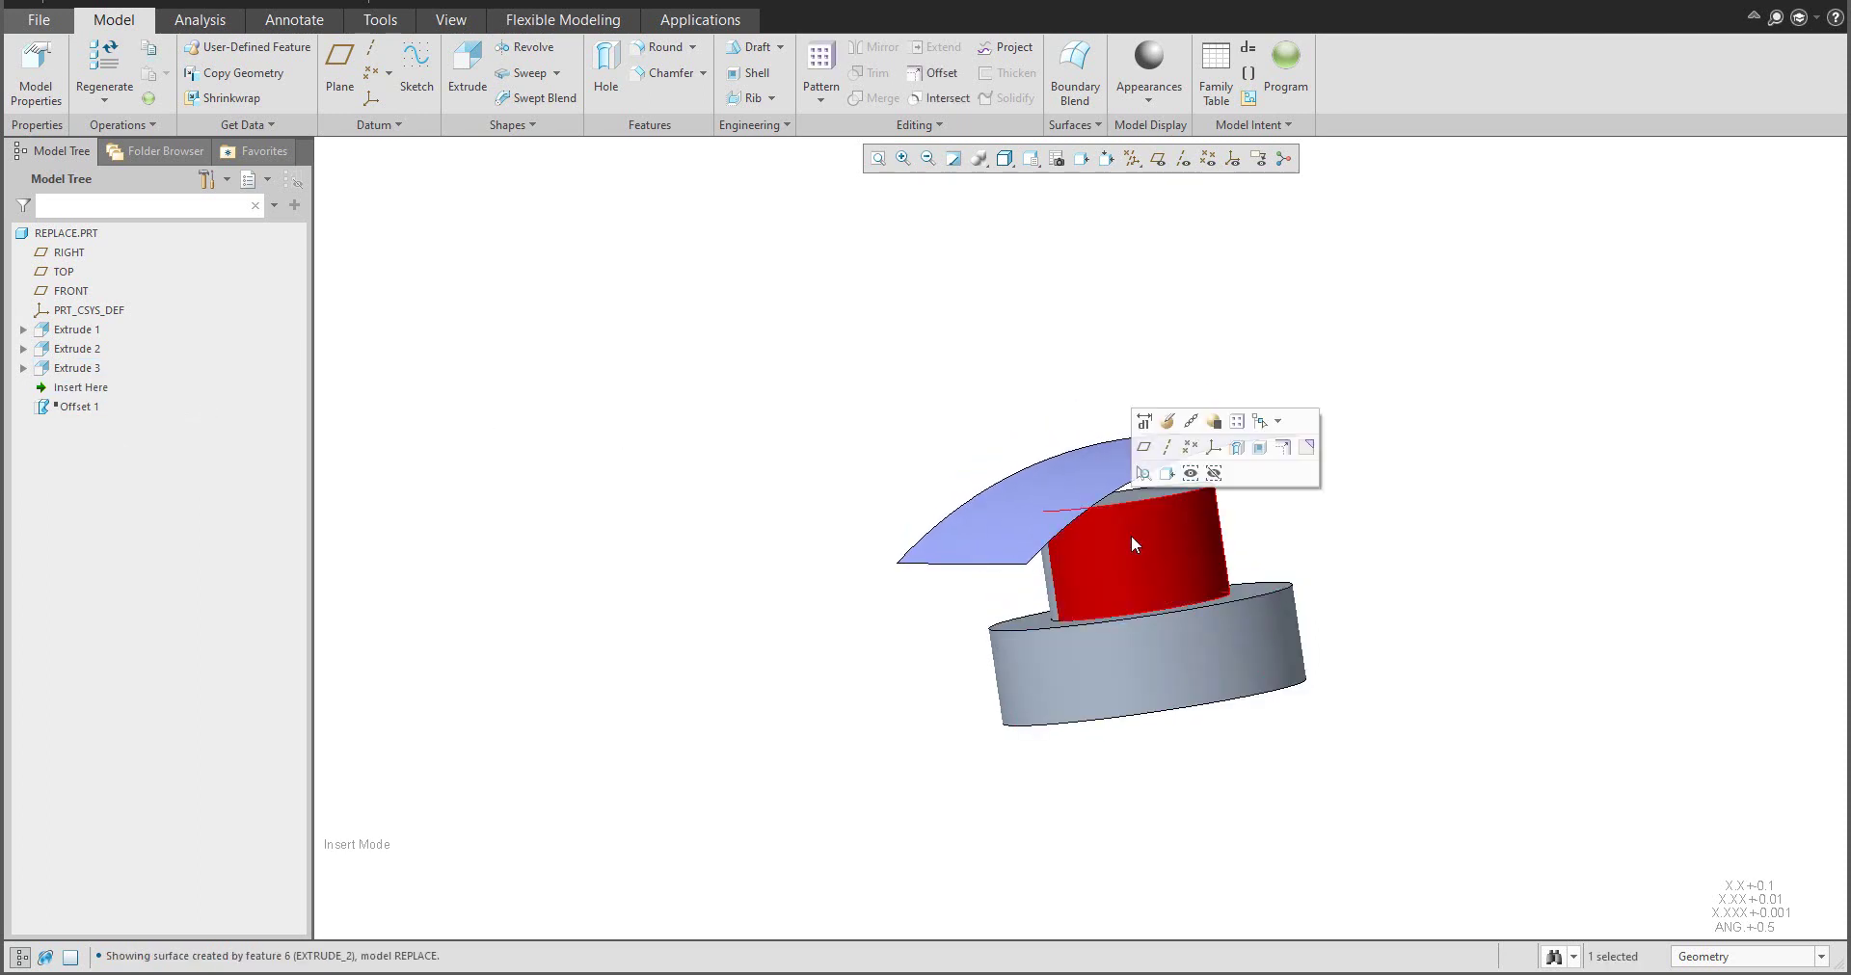
click(1143, 421)
drag(1128, 501, 1124, 469)
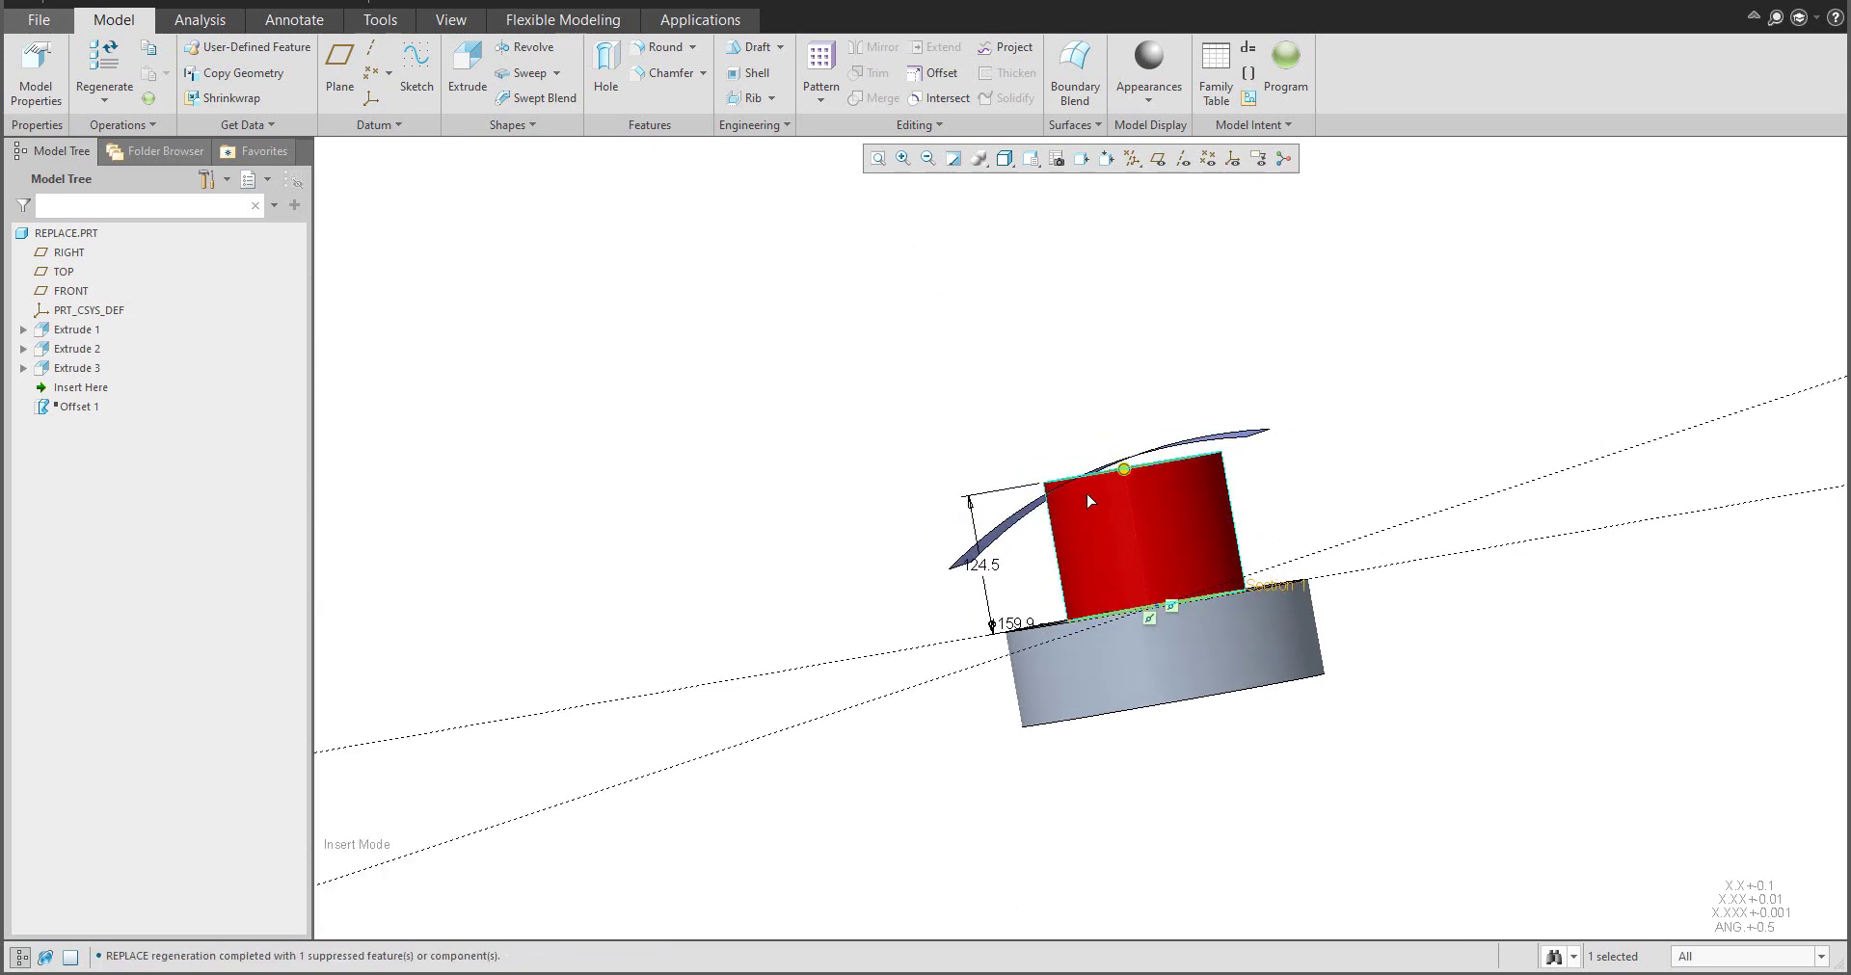
scroll(1107, 498, down, 4)
click(1009, 318)
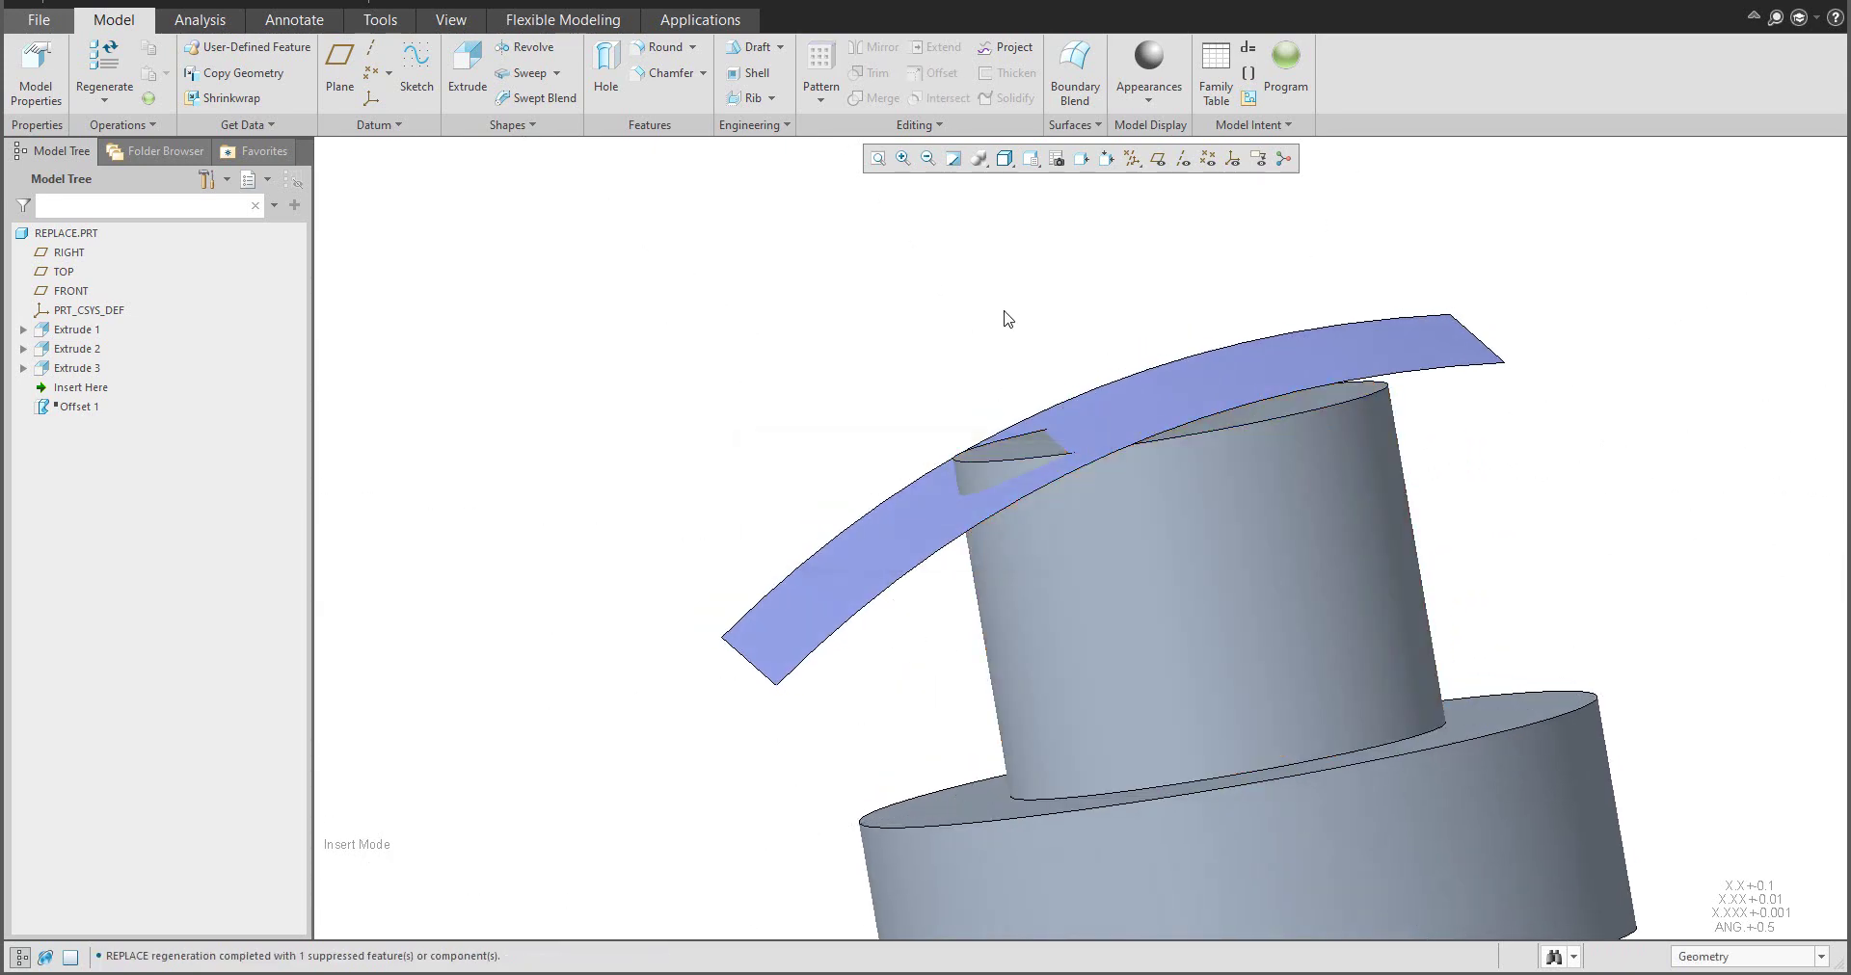
Replace the top face that partly pokes through the curved surface with that surface, using Offset with the Replace option
mouse_move(1003, 318)
middle_down()
mouse_move(996, 302)
mouse_move(1012, 318)
middle_up()
scroll(992, 384, up, 3)
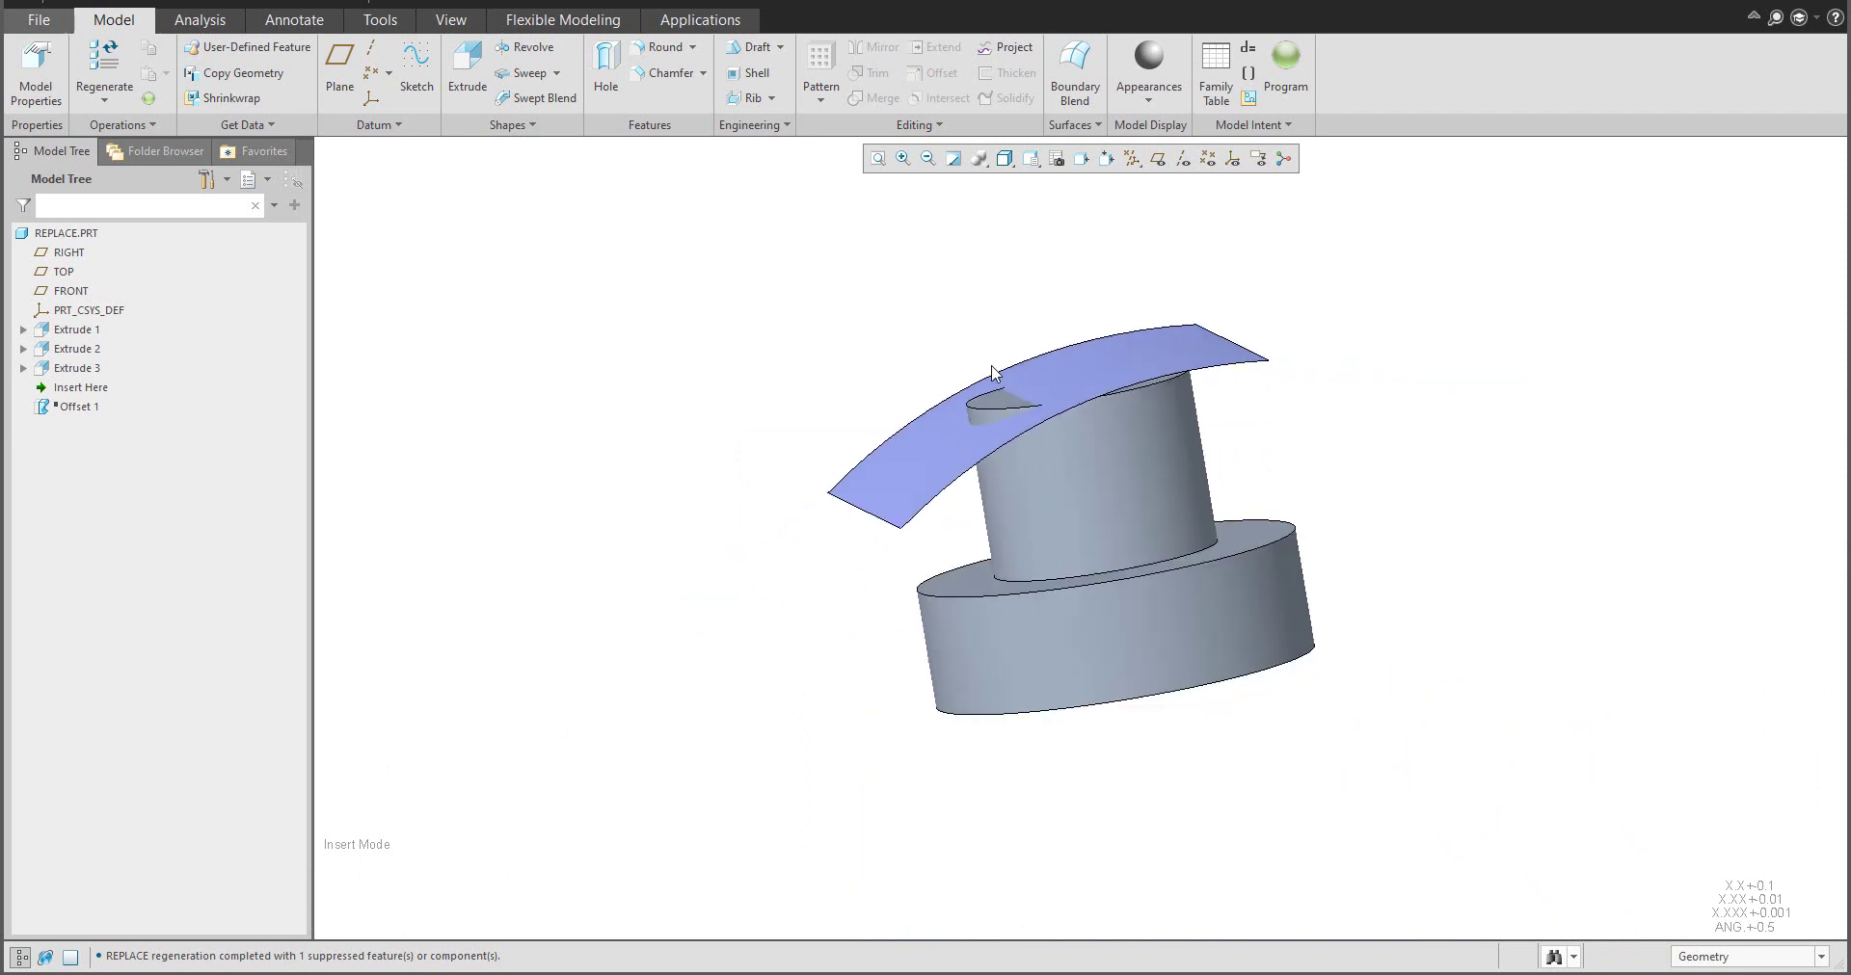
middle_drag(992, 384, 1005, 373)
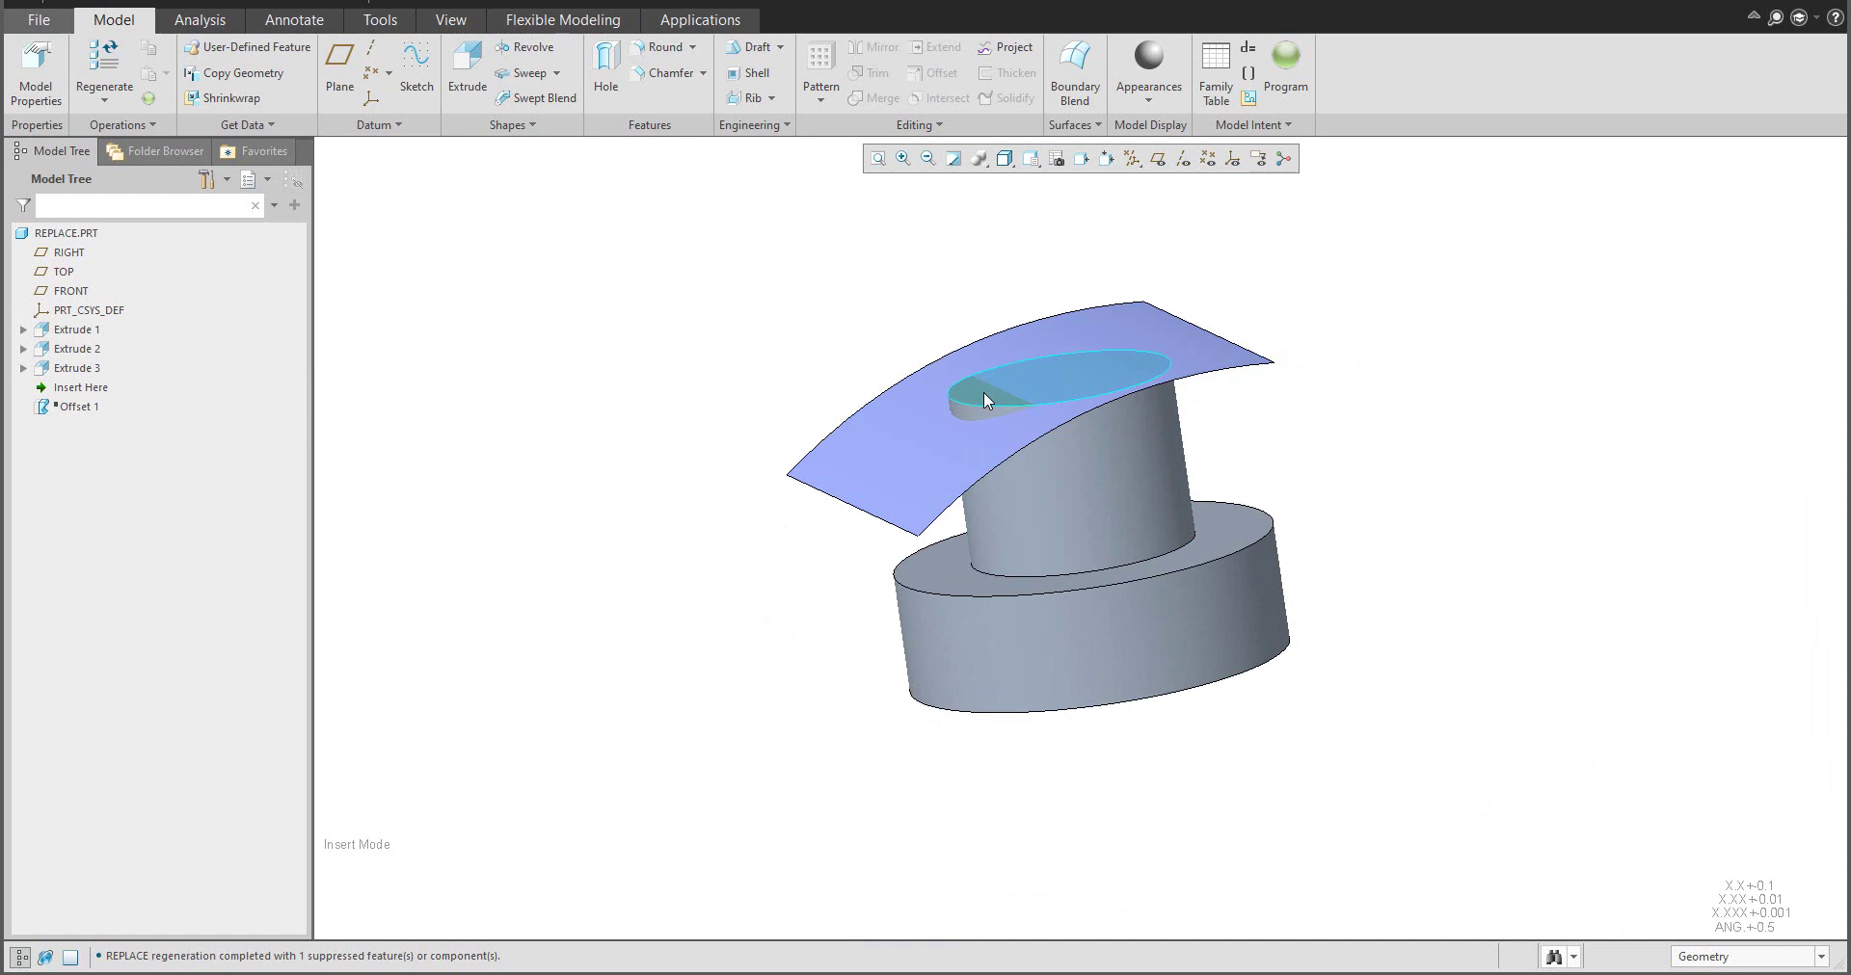
click(984, 394)
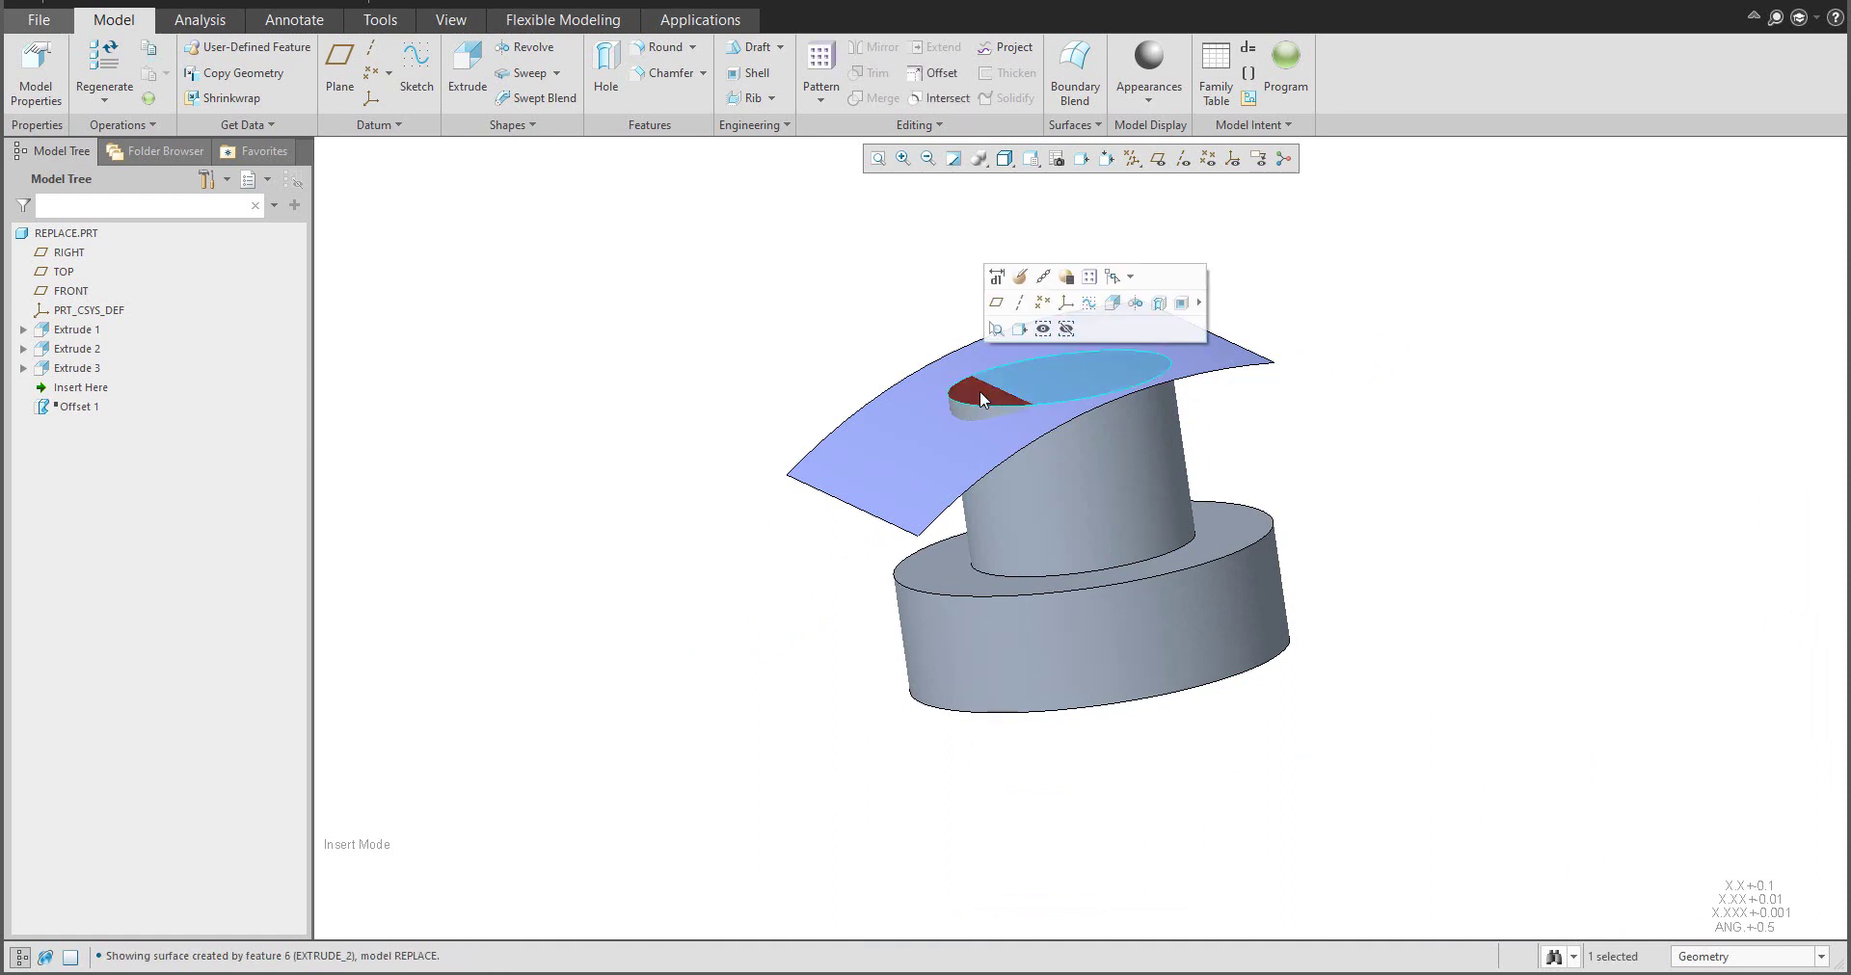
click(931, 77)
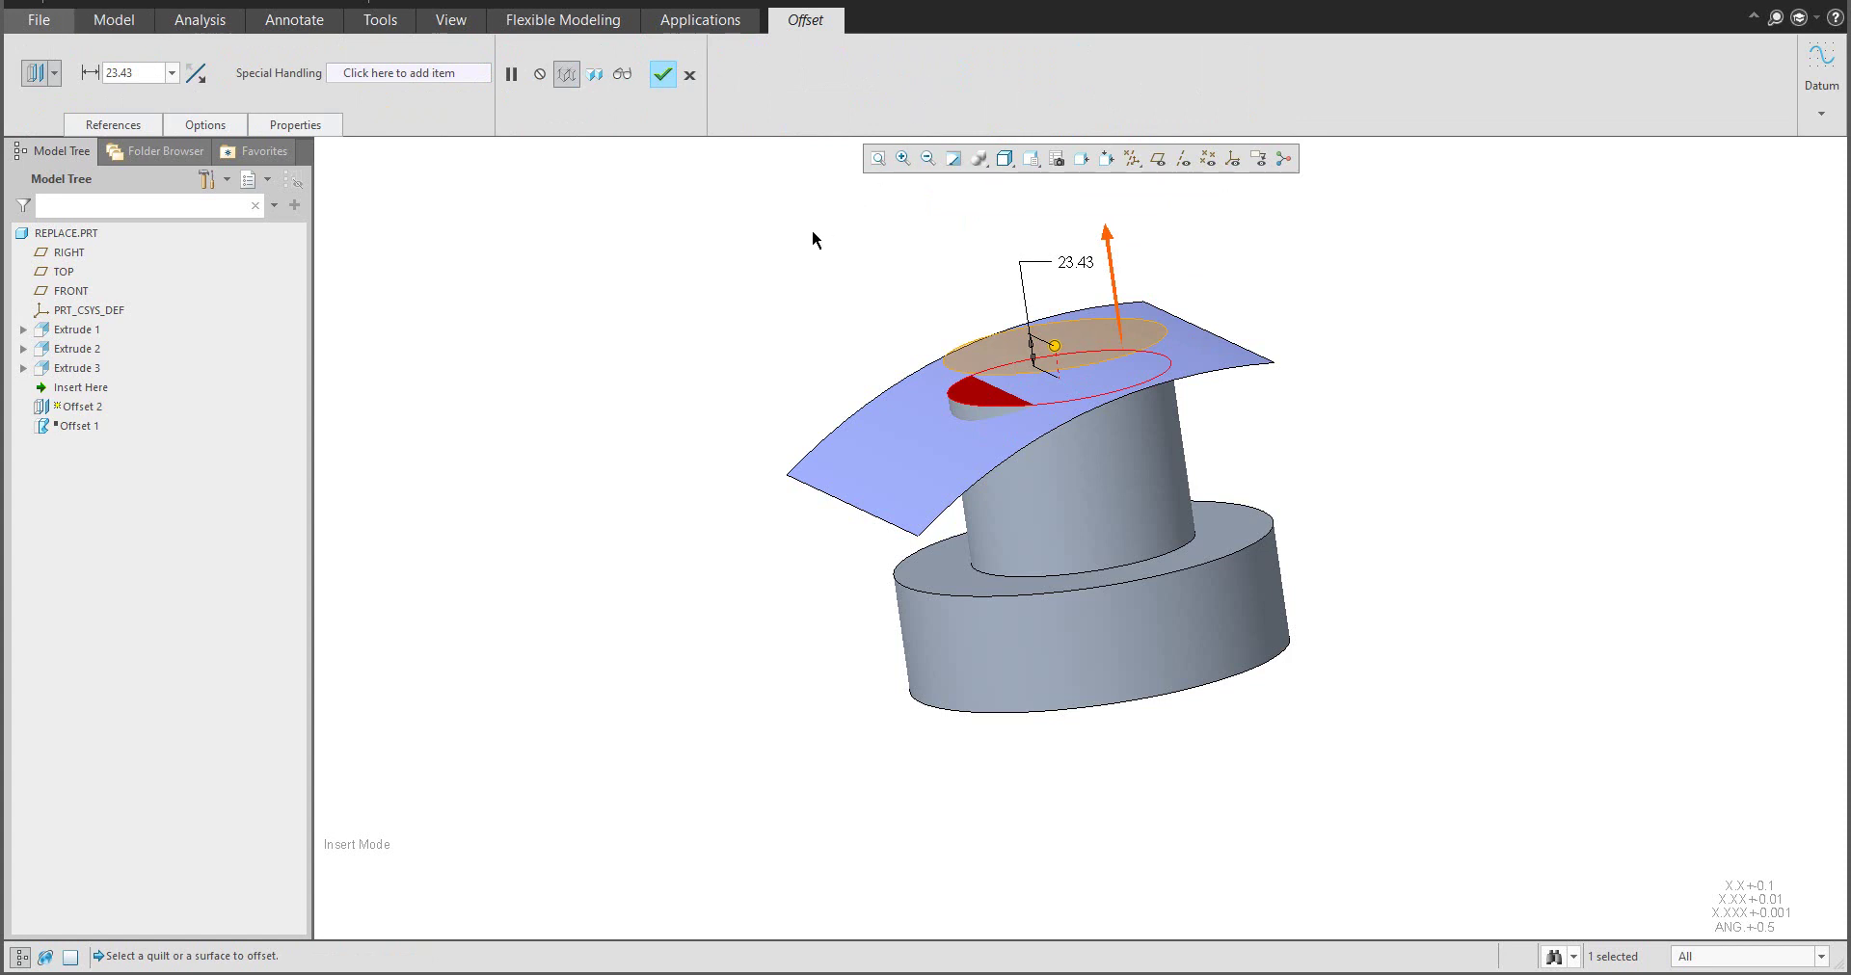
click(55, 72)
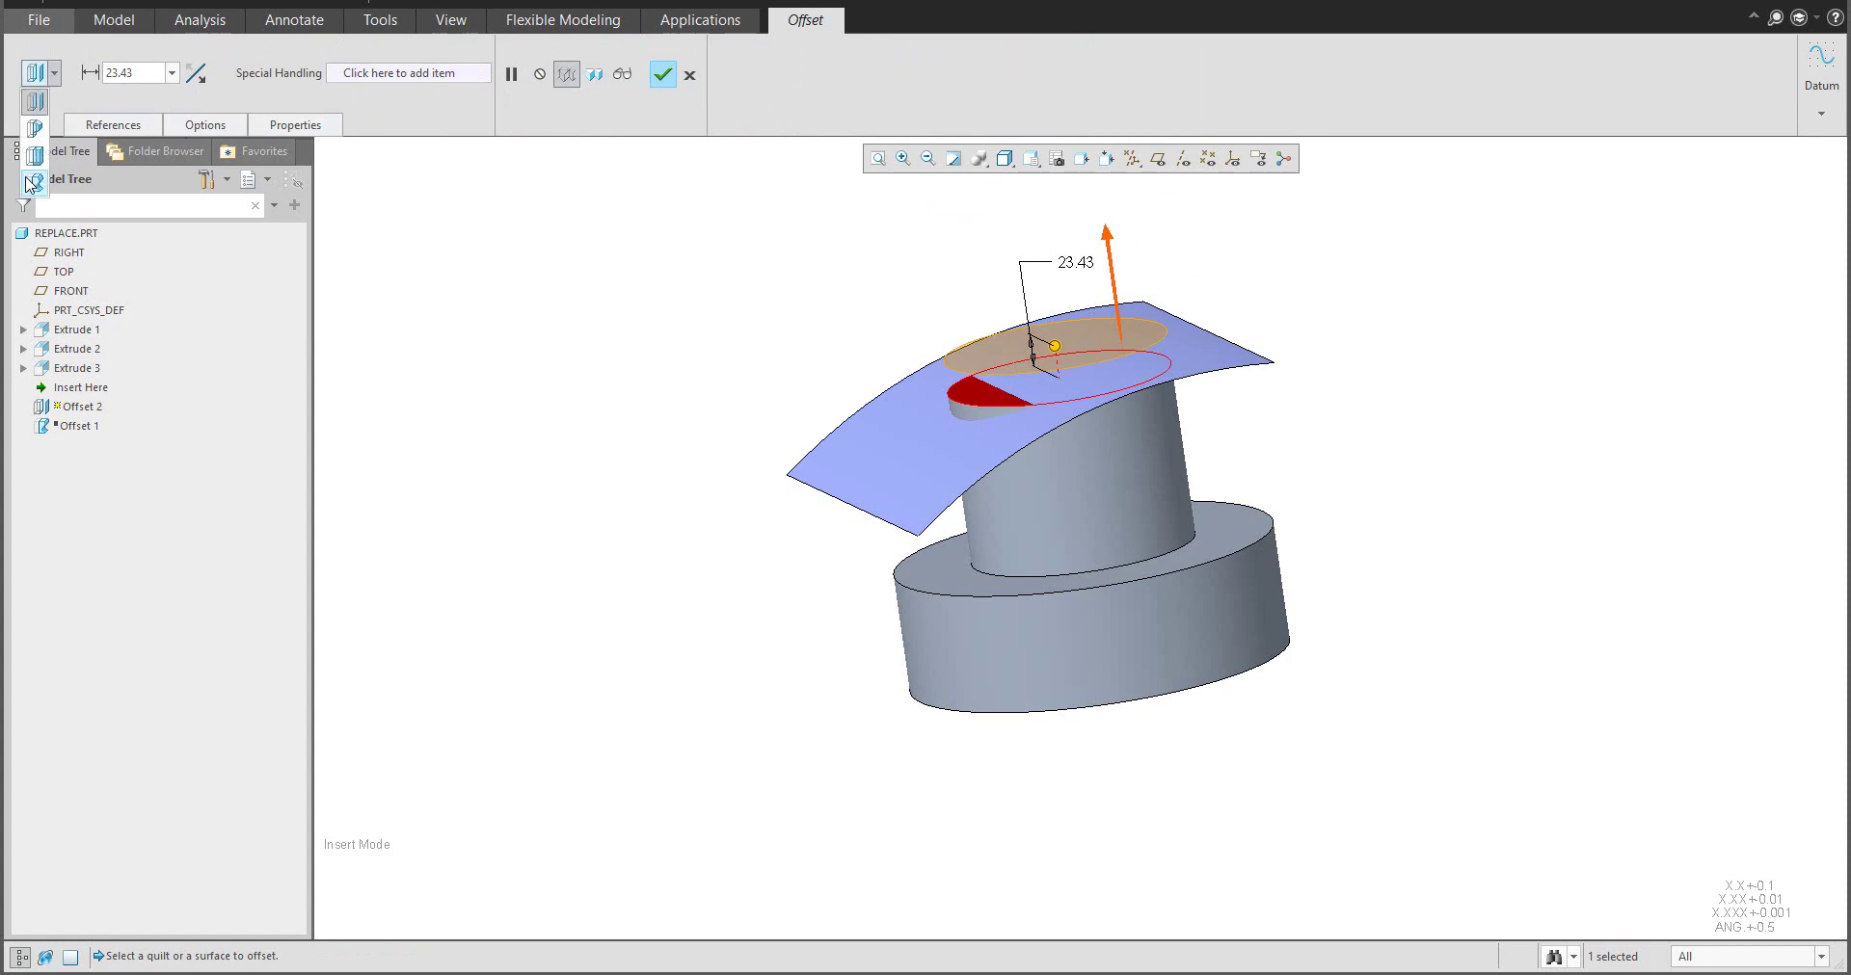
right_click(633, 324)
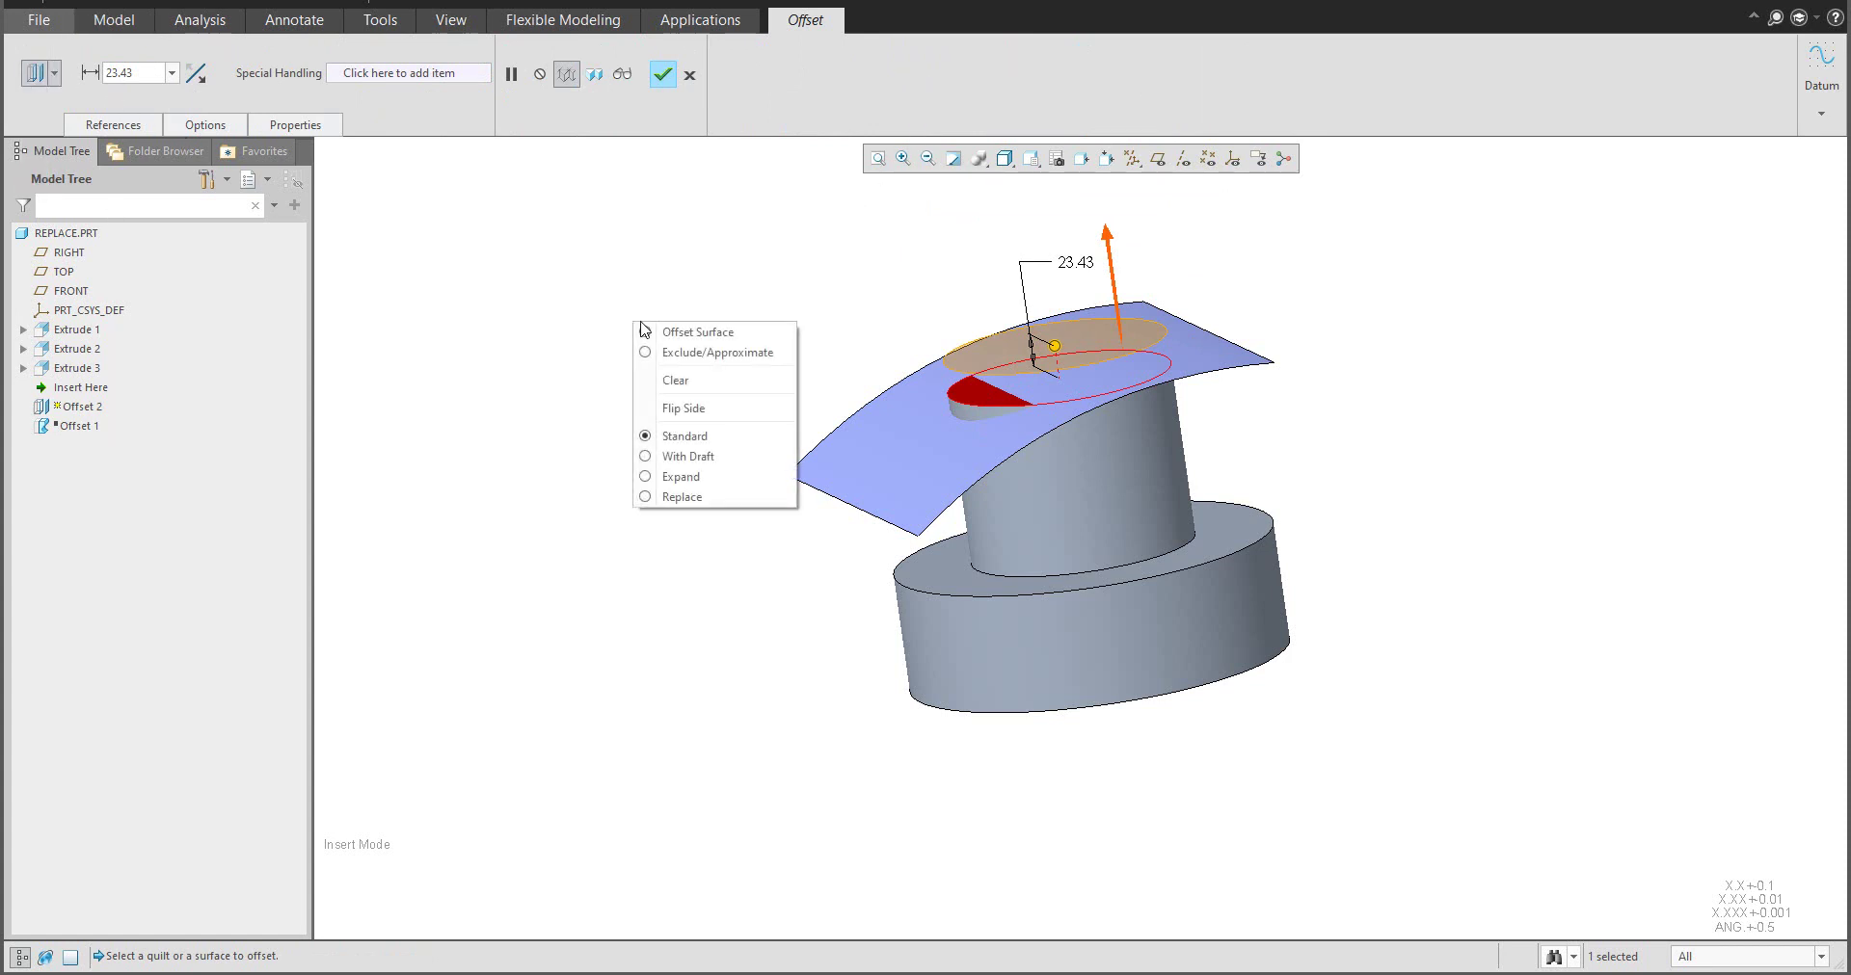
click(664, 499)
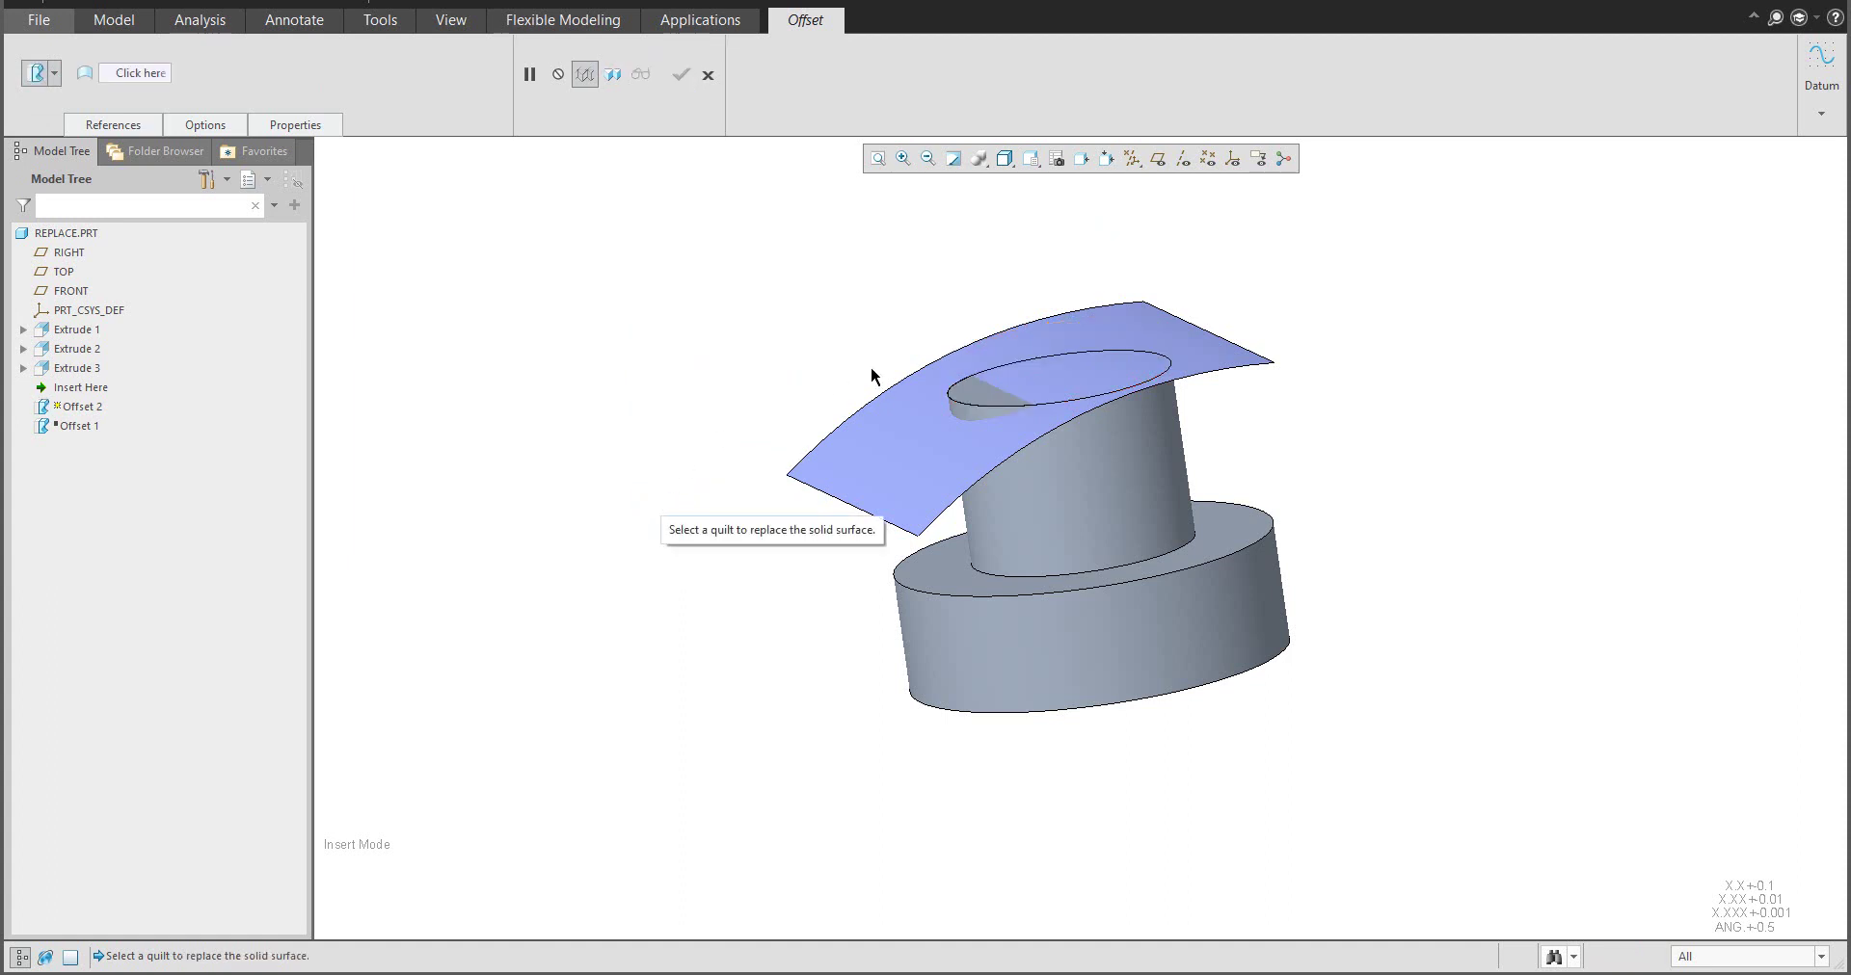
click(895, 454)
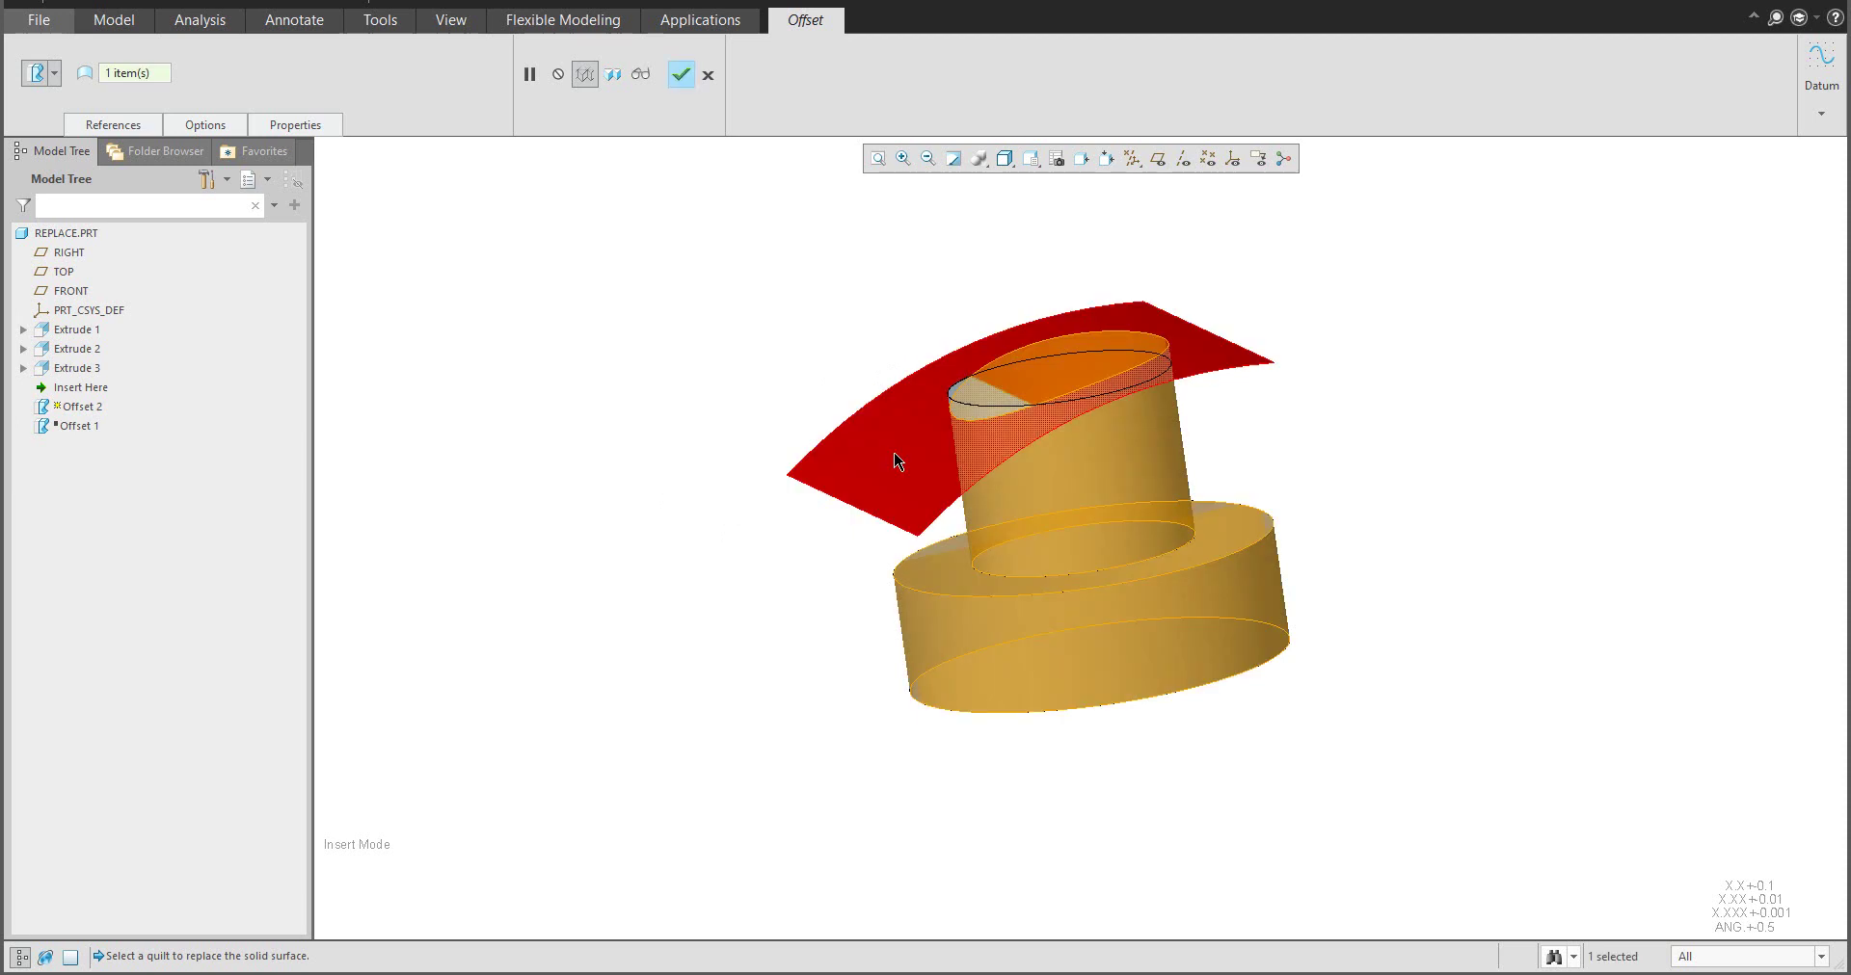
mouse_move(895, 455)
middle_down()
mouse_move(859, 430)
mouse_move(898, 441)
middle_up()
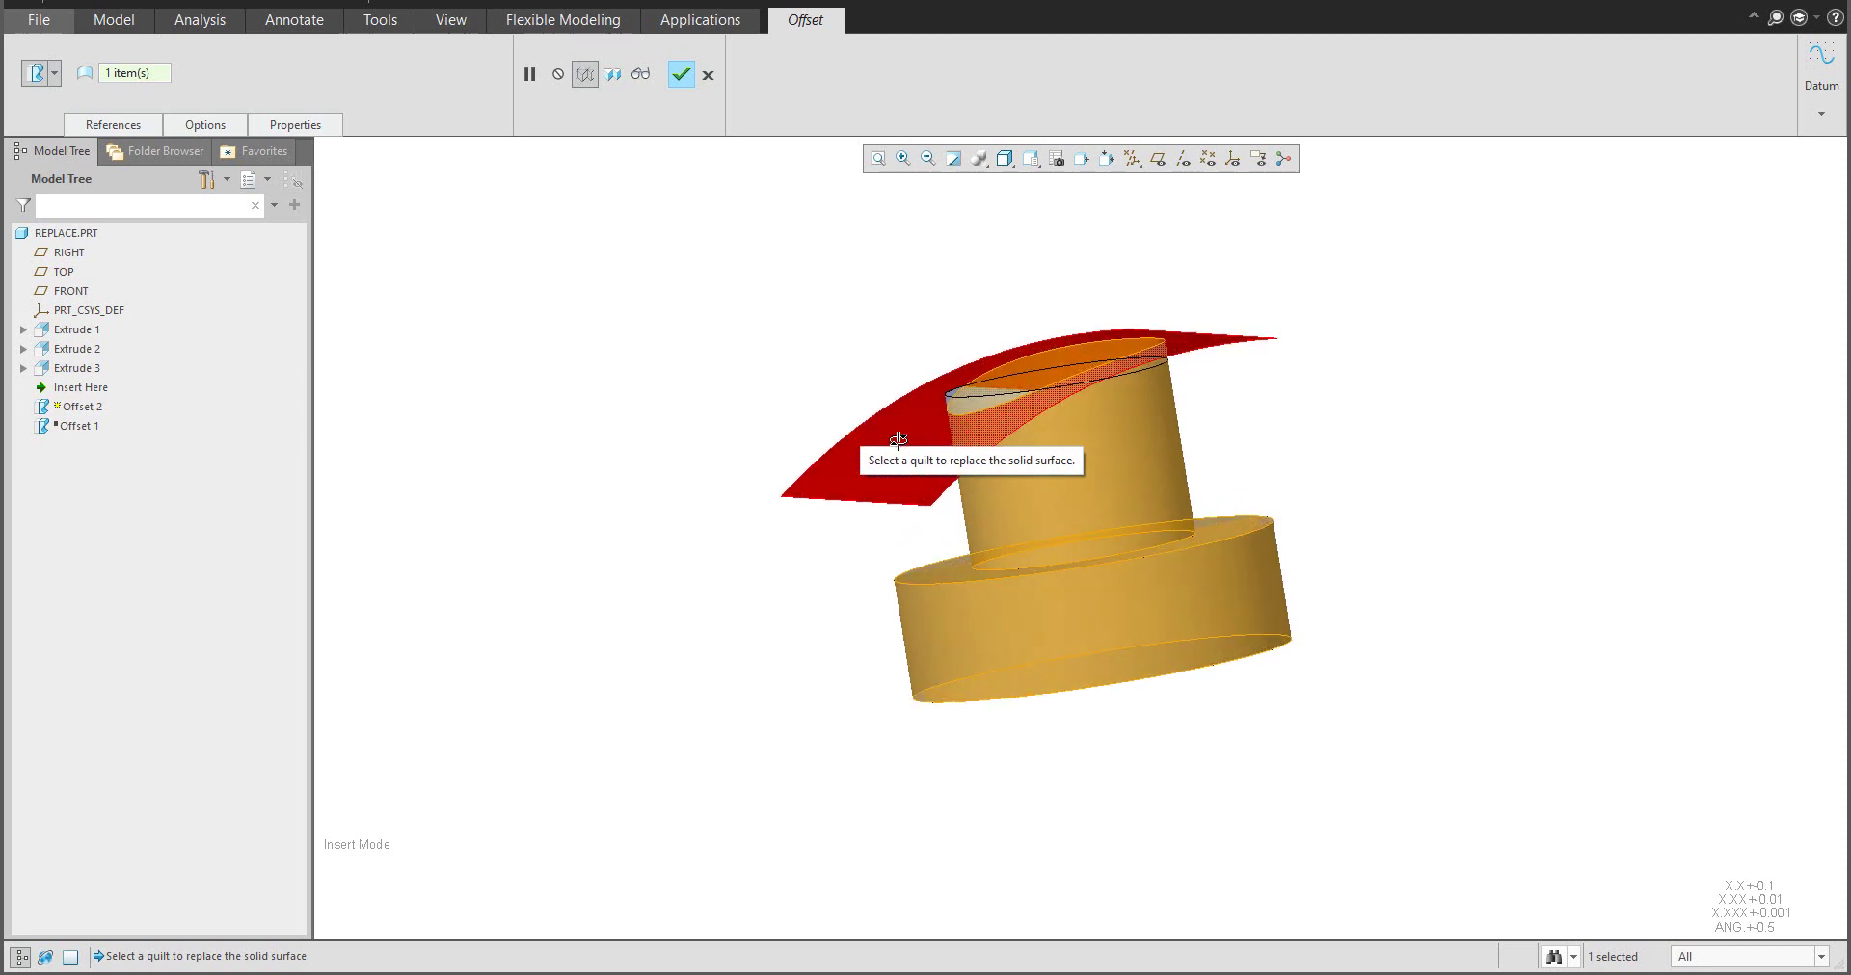
middle_click(781, 337)
middle_drag(736, 380, 916, 474)
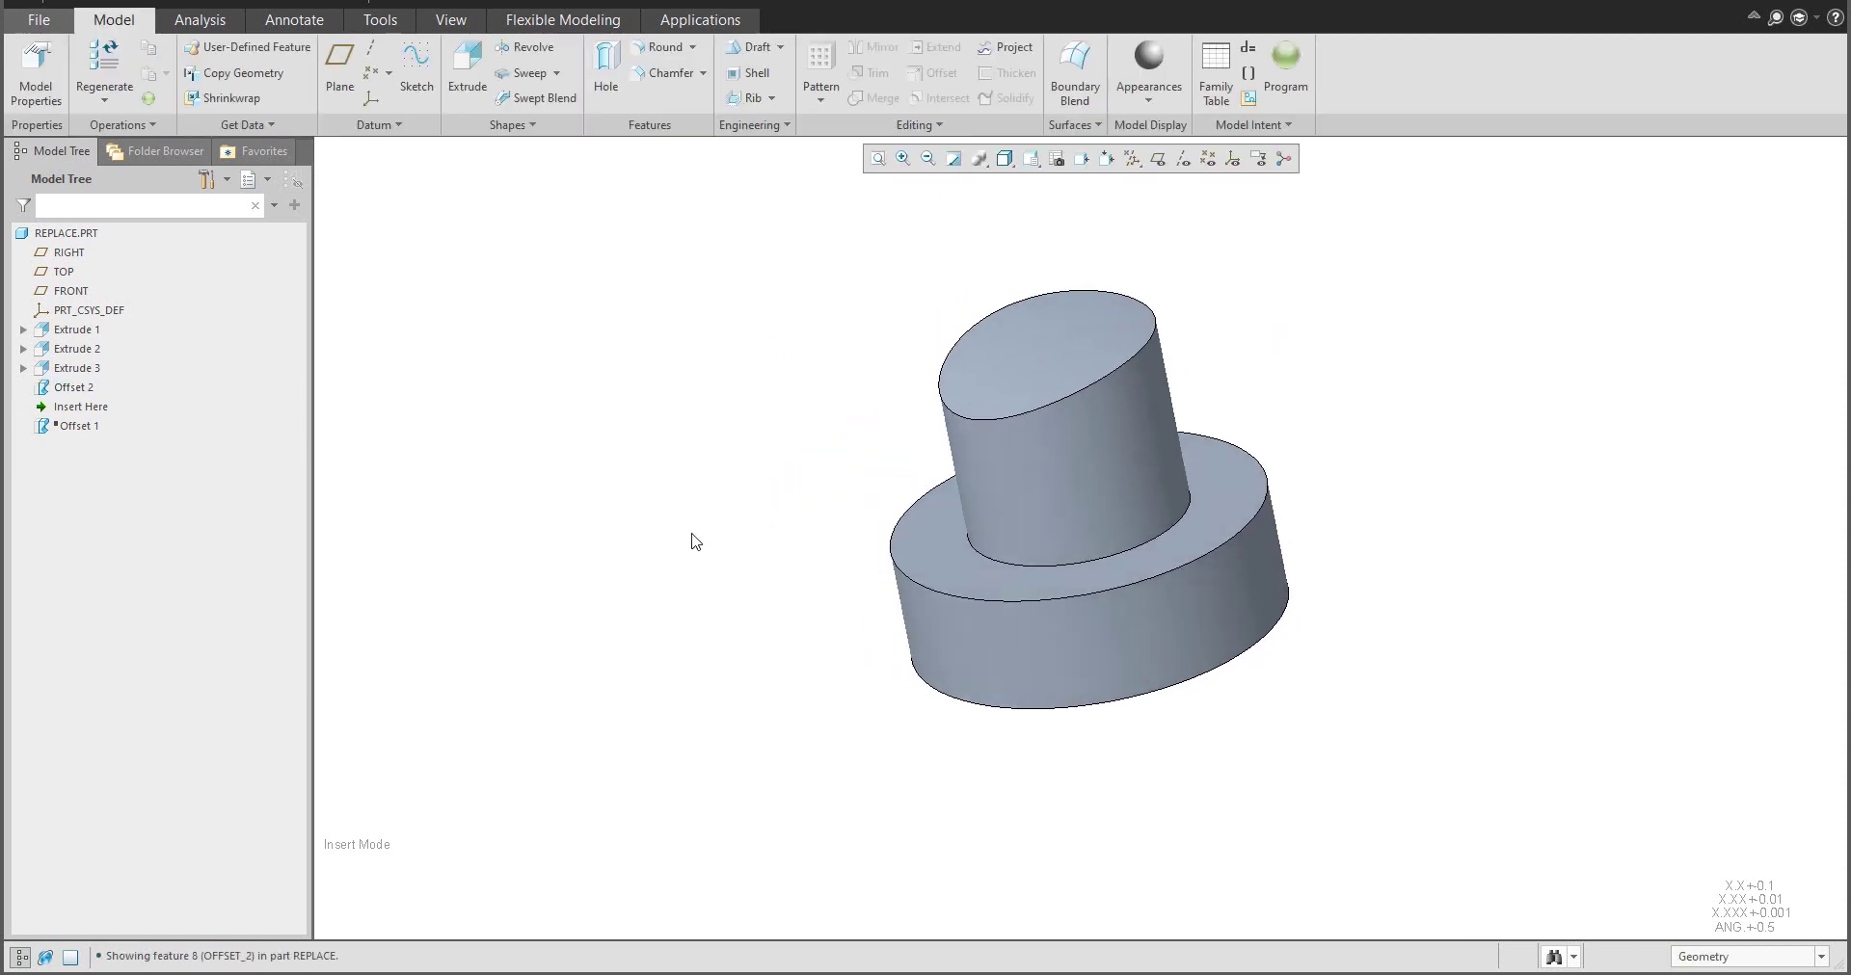
Roll the model back to before Offset 2 and raise the upper cylinder through the curved surface to a height of about 176
drag(81, 408, 65, 379)
middle_drag(826, 511, 934, 483)
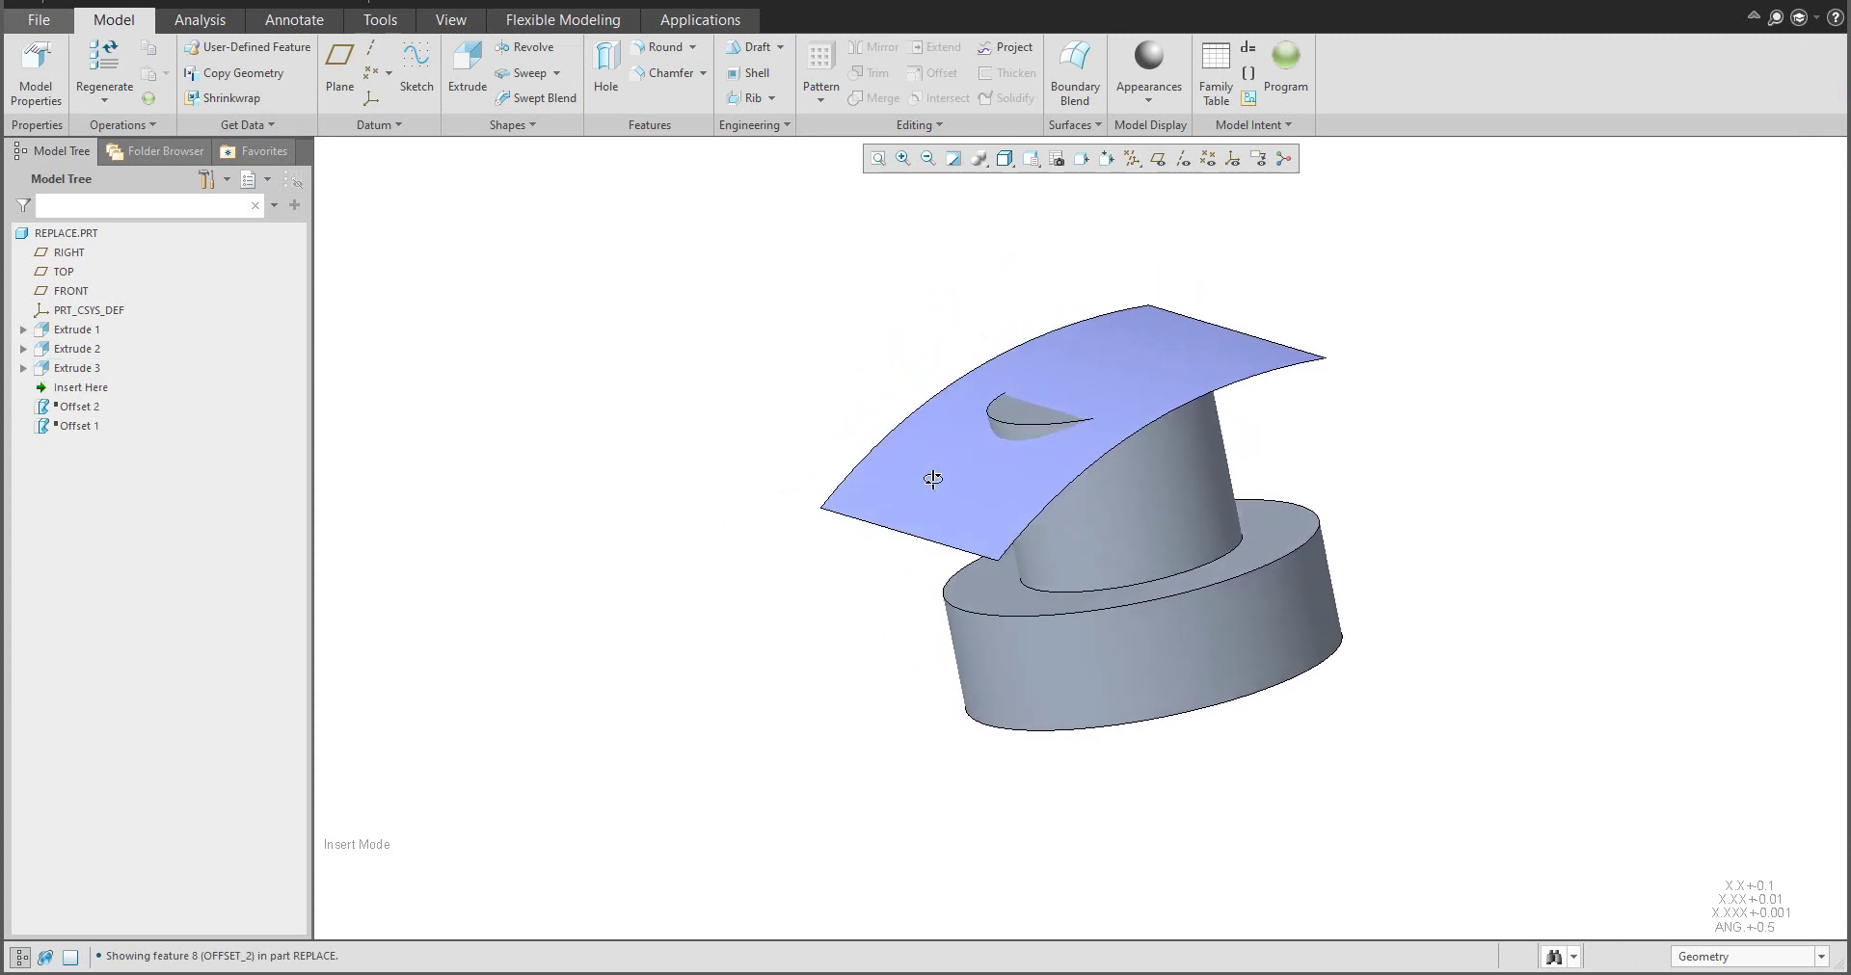
double_click(1120, 505)
drag(1098, 391, 861, 376)
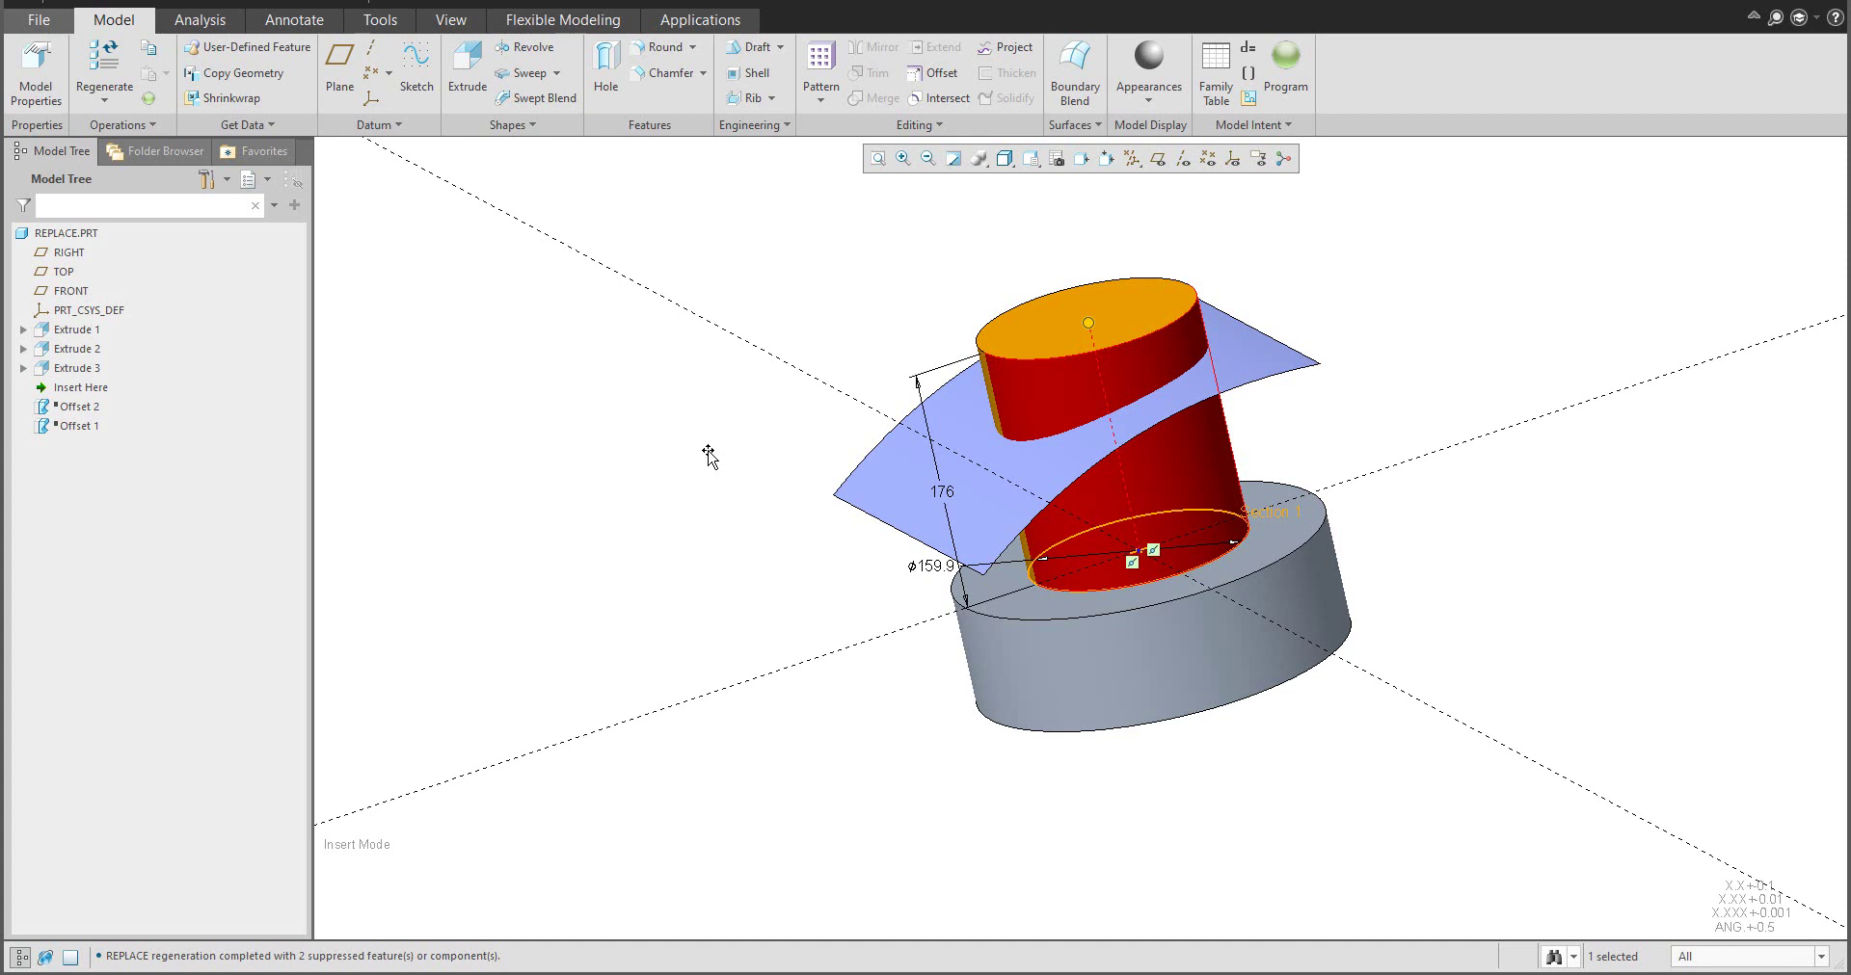
click(709, 517)
middle_drag(731, 472, 738, 424)
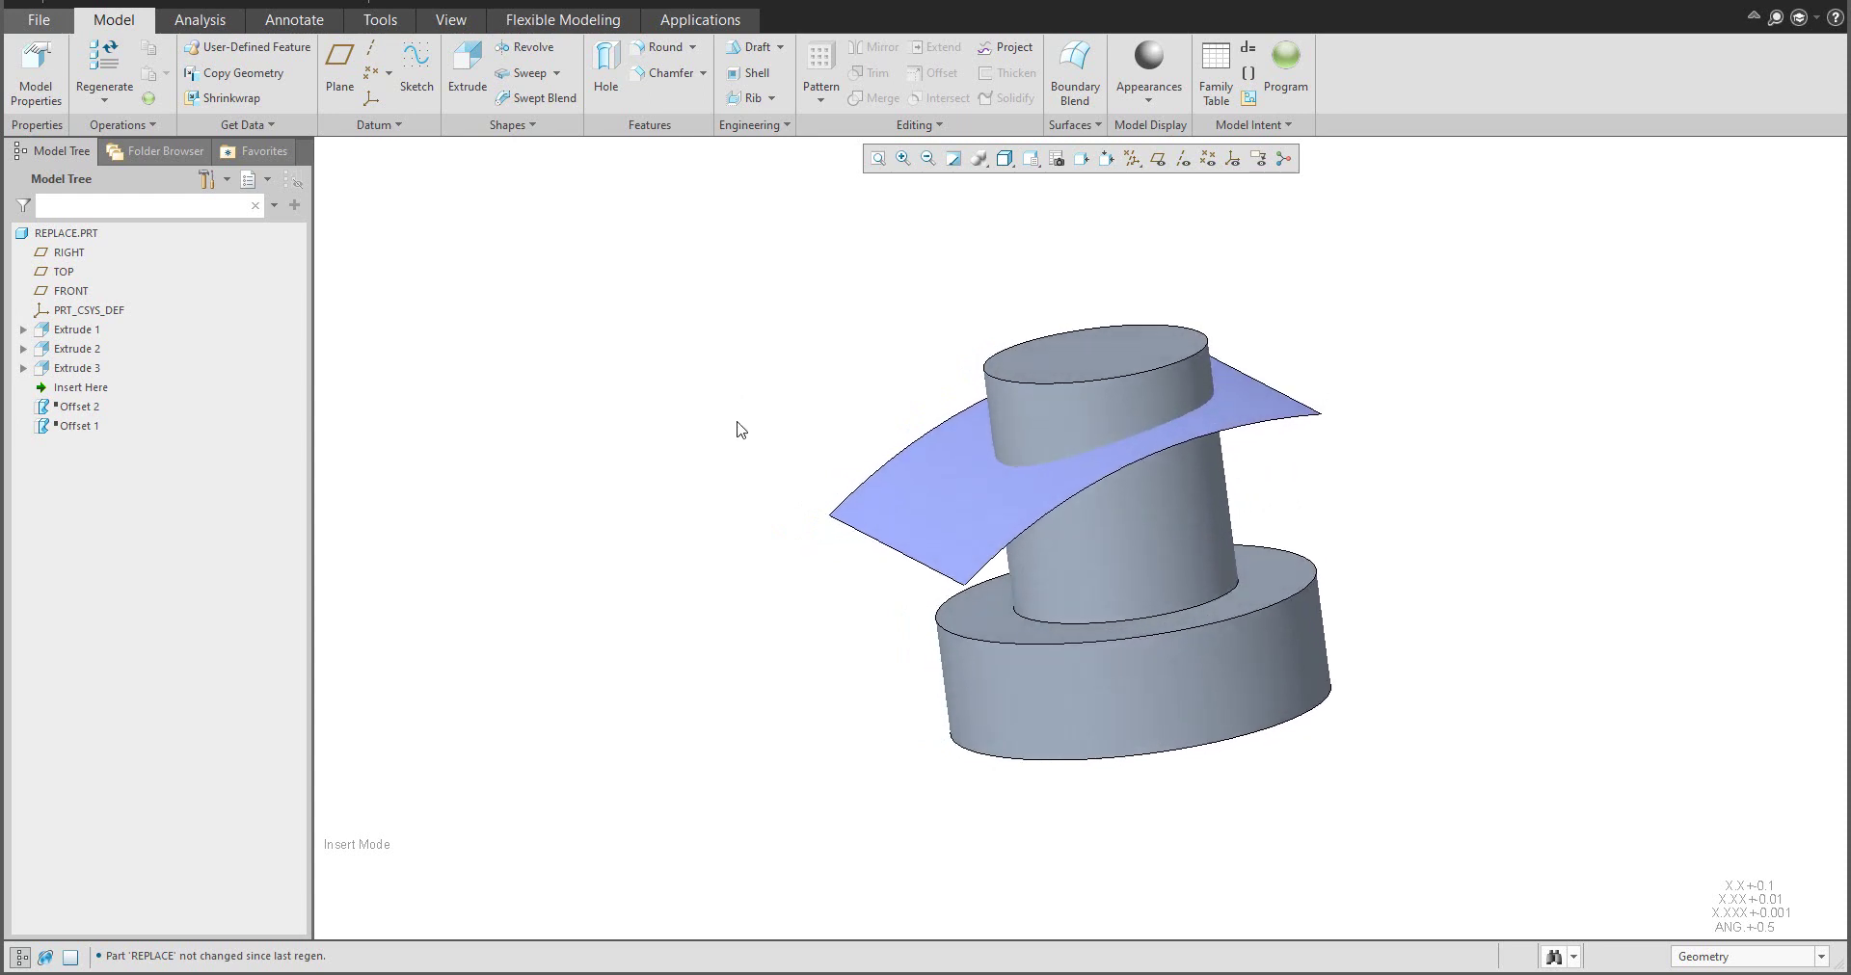
Replace the top face lying entirely above the curved surface with that surface, using Offset with the Replace option
click(1103, 366)
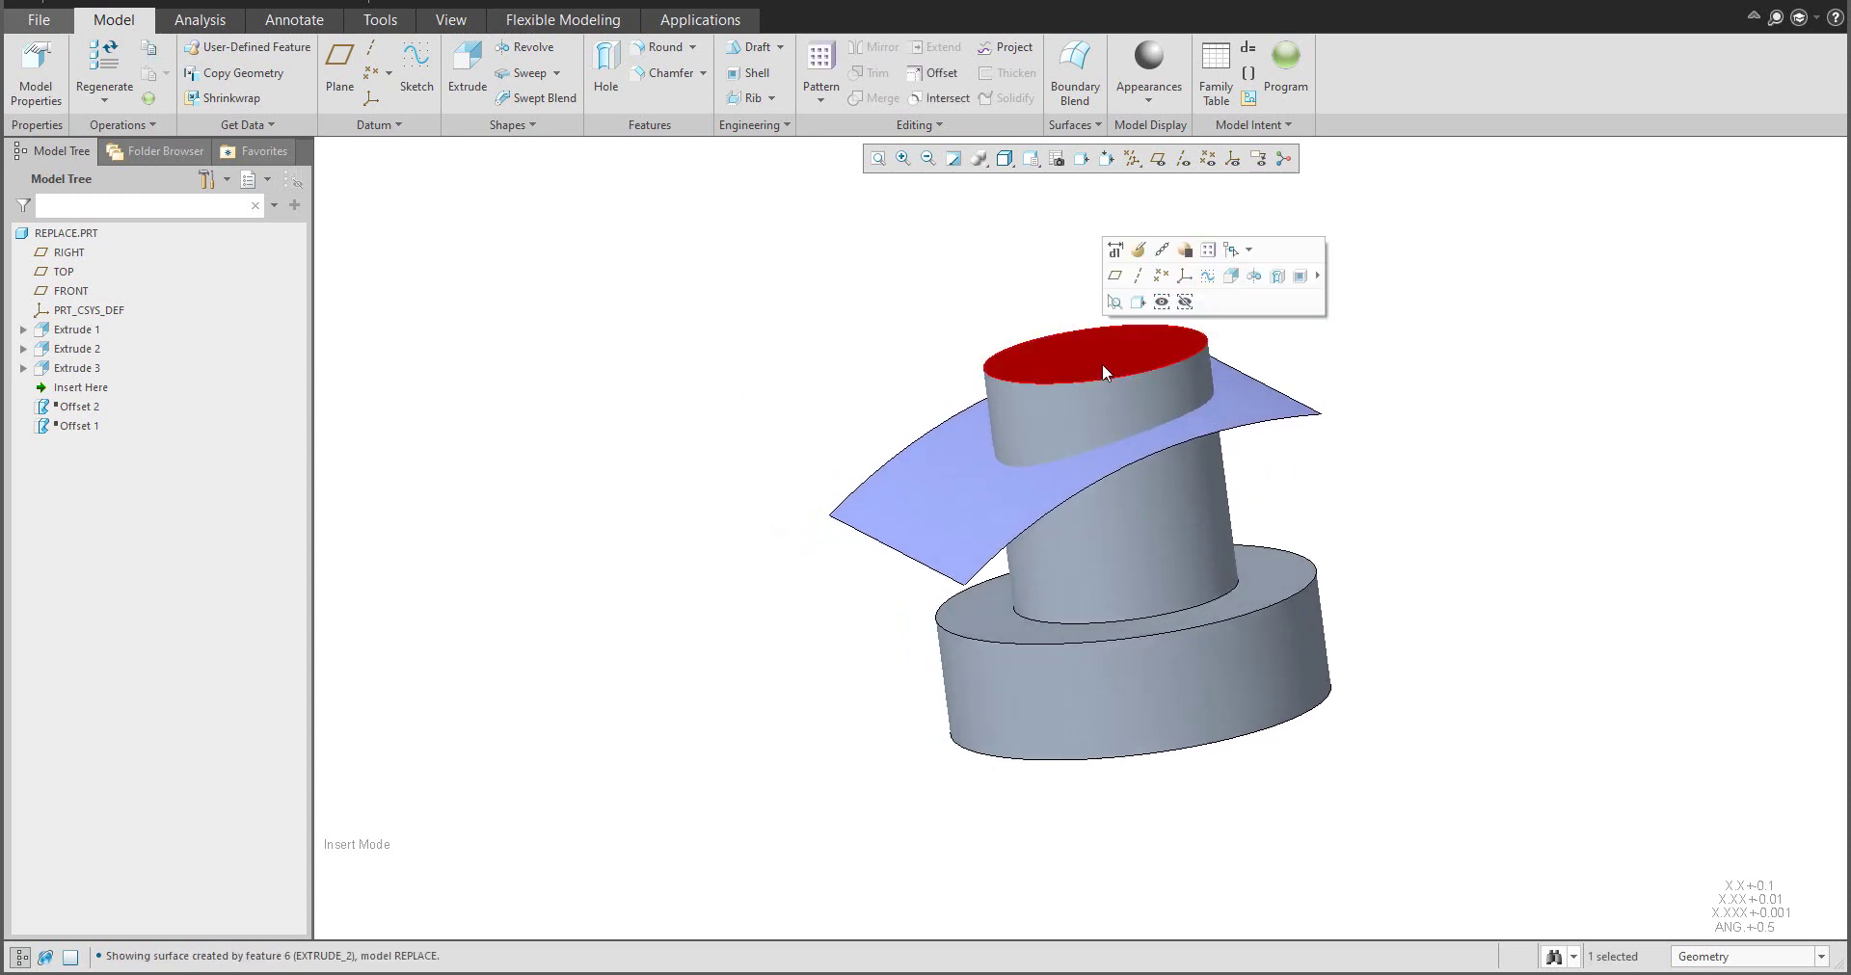
click(940, 79)
right_click(685, 268)
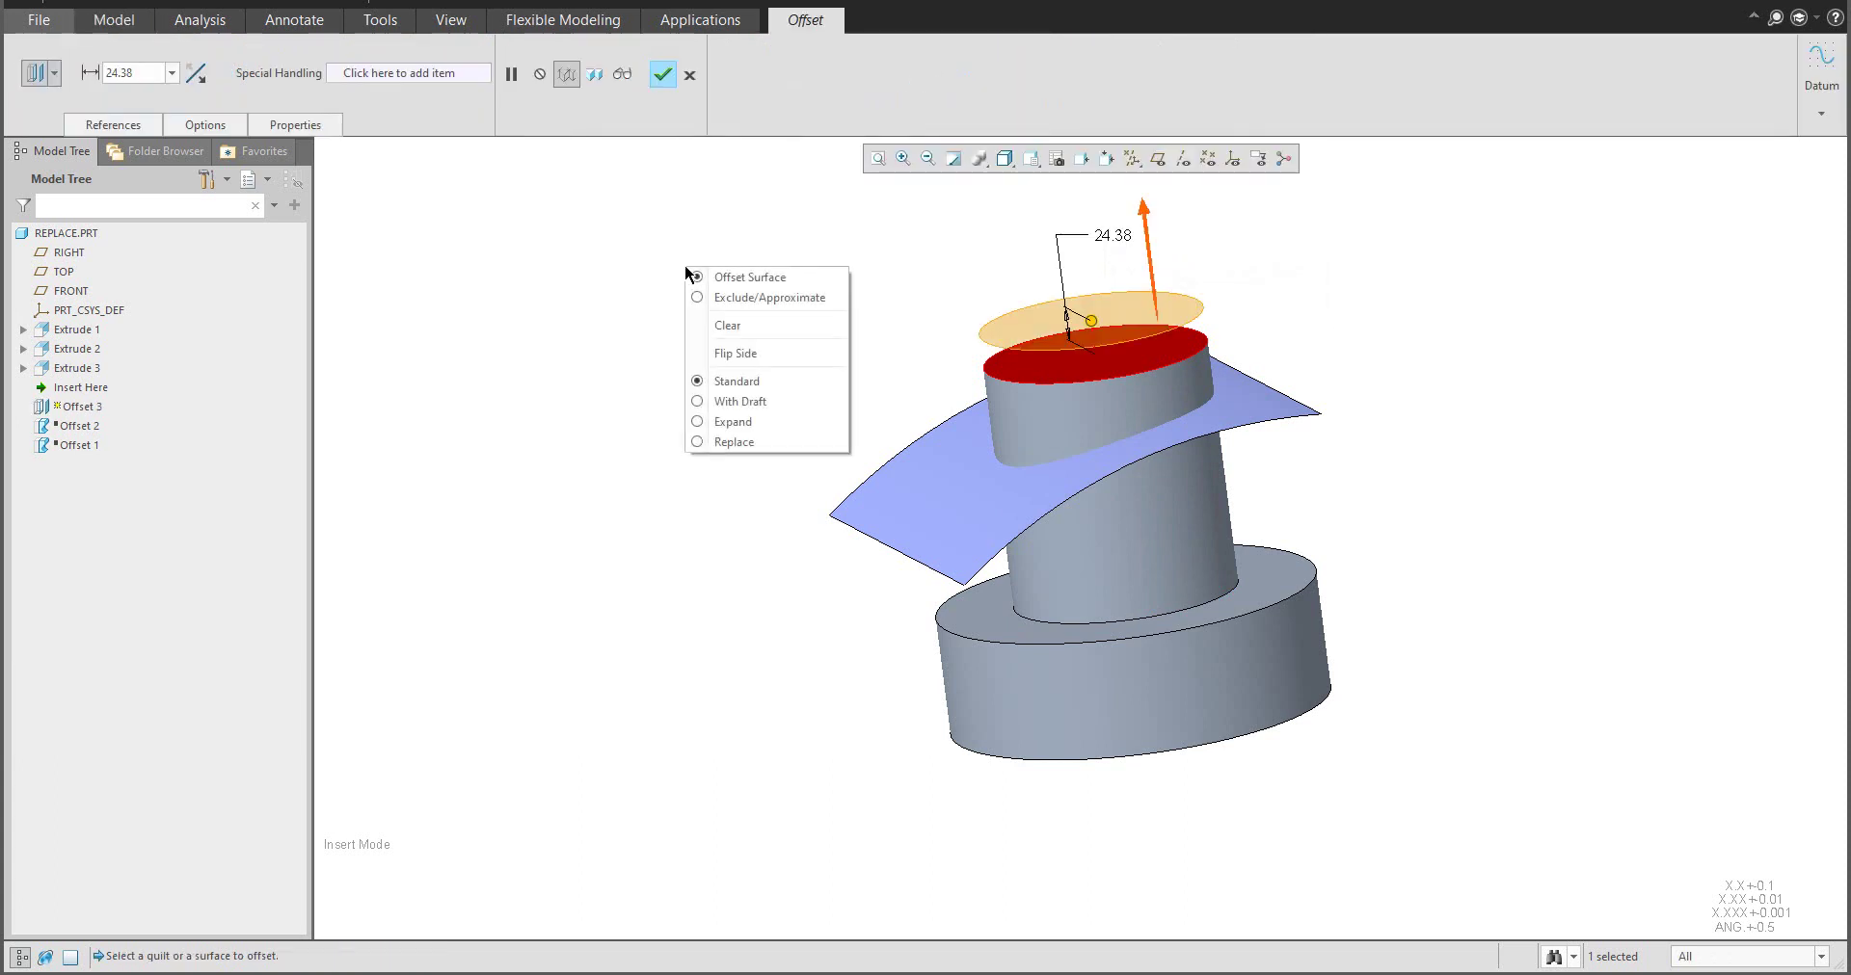
click(743, 443)
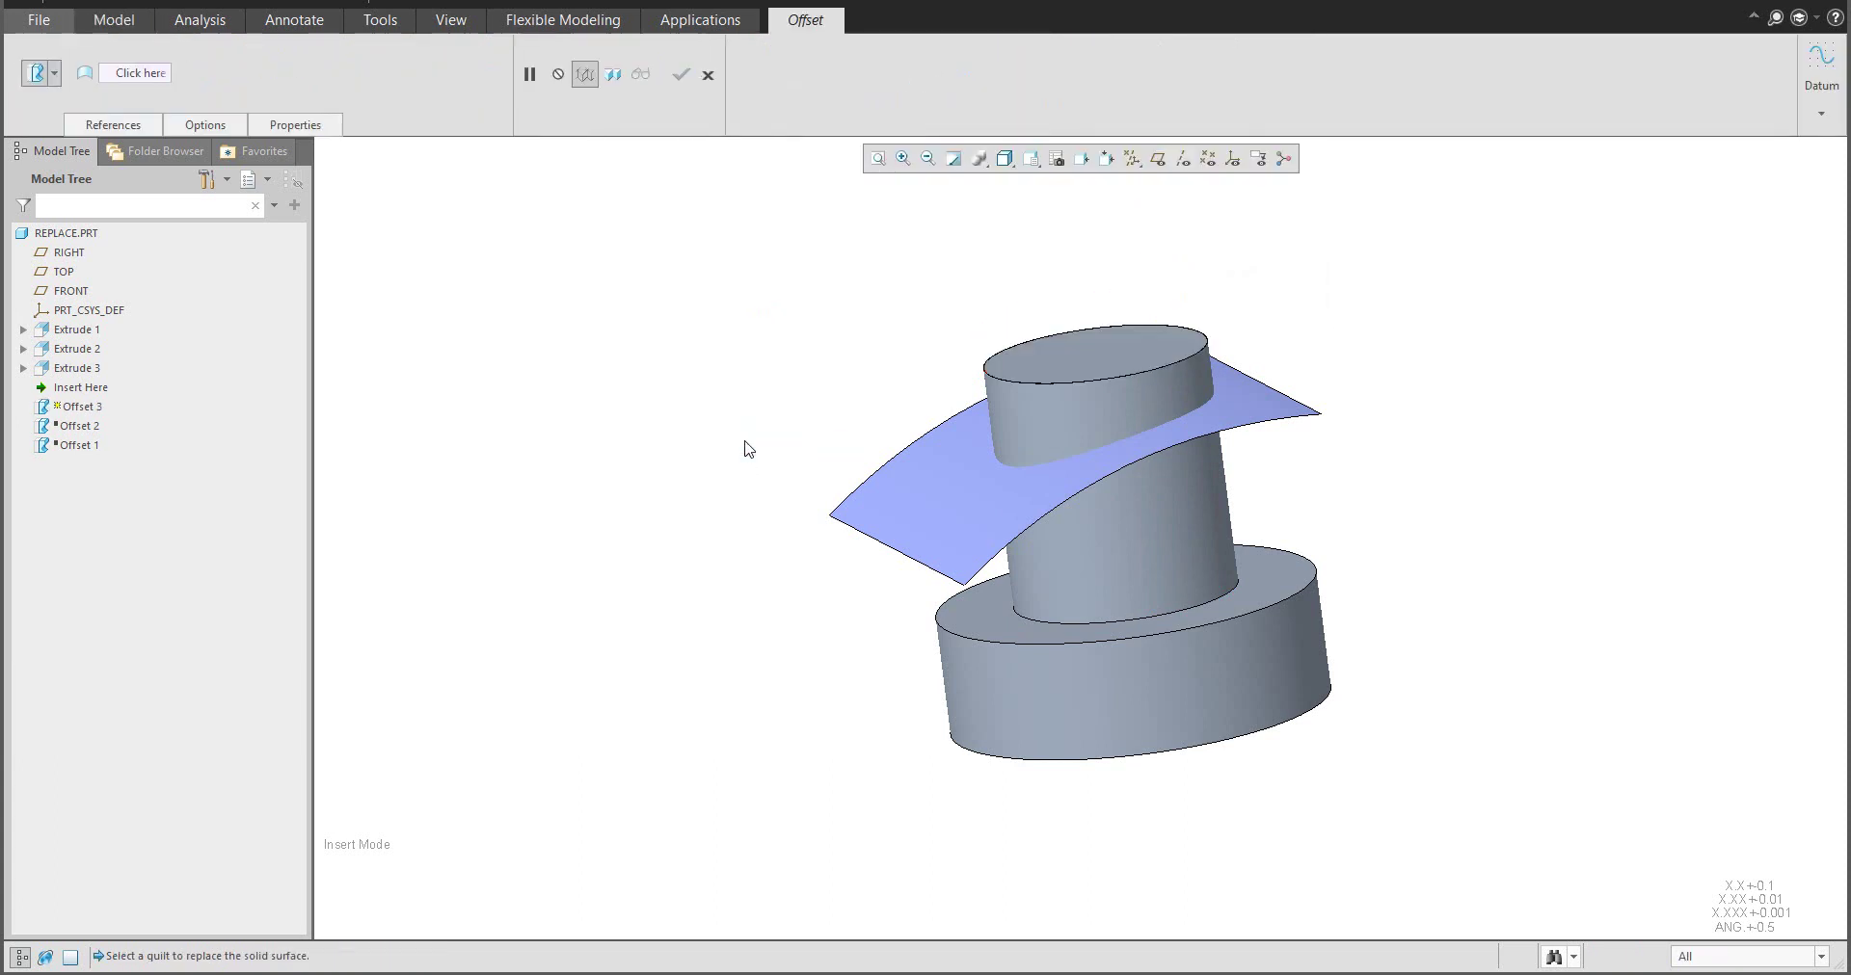
click(968, 477)
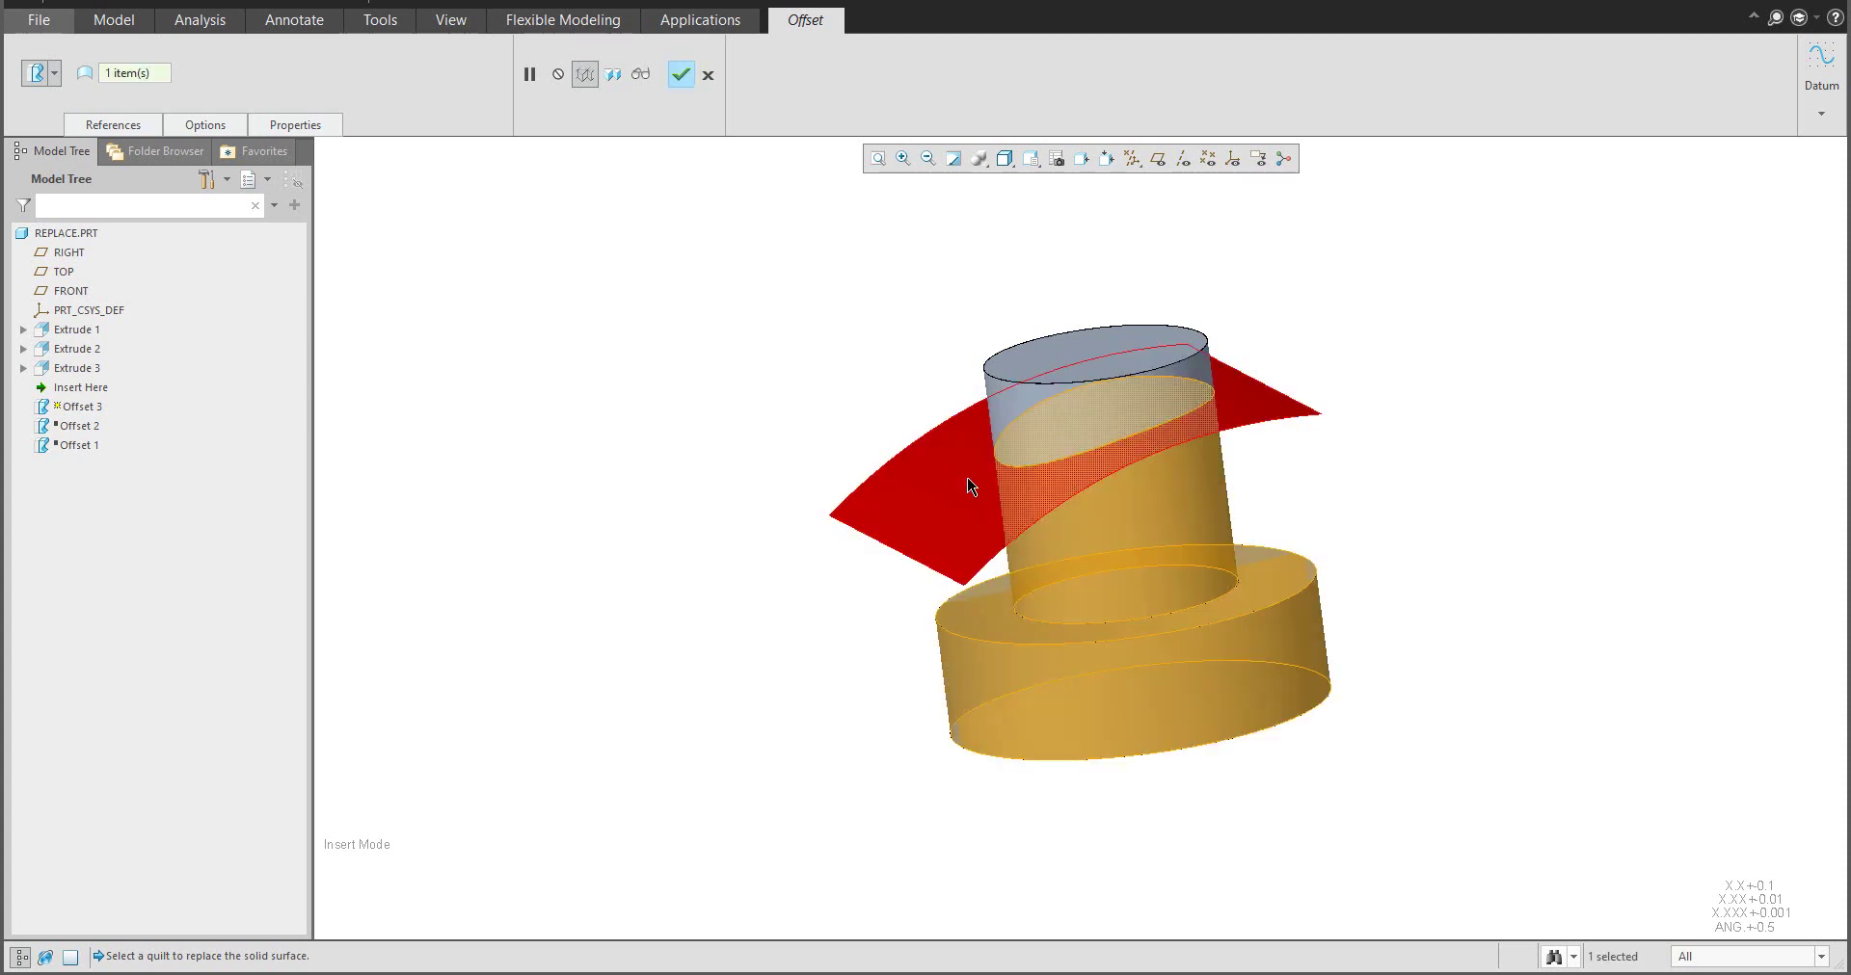
mouse_move(967, 479)
middle_down()
mouse_move(929, 500)
mouse_move(826, 462)
mouse_move(950, 496)
middle_up()
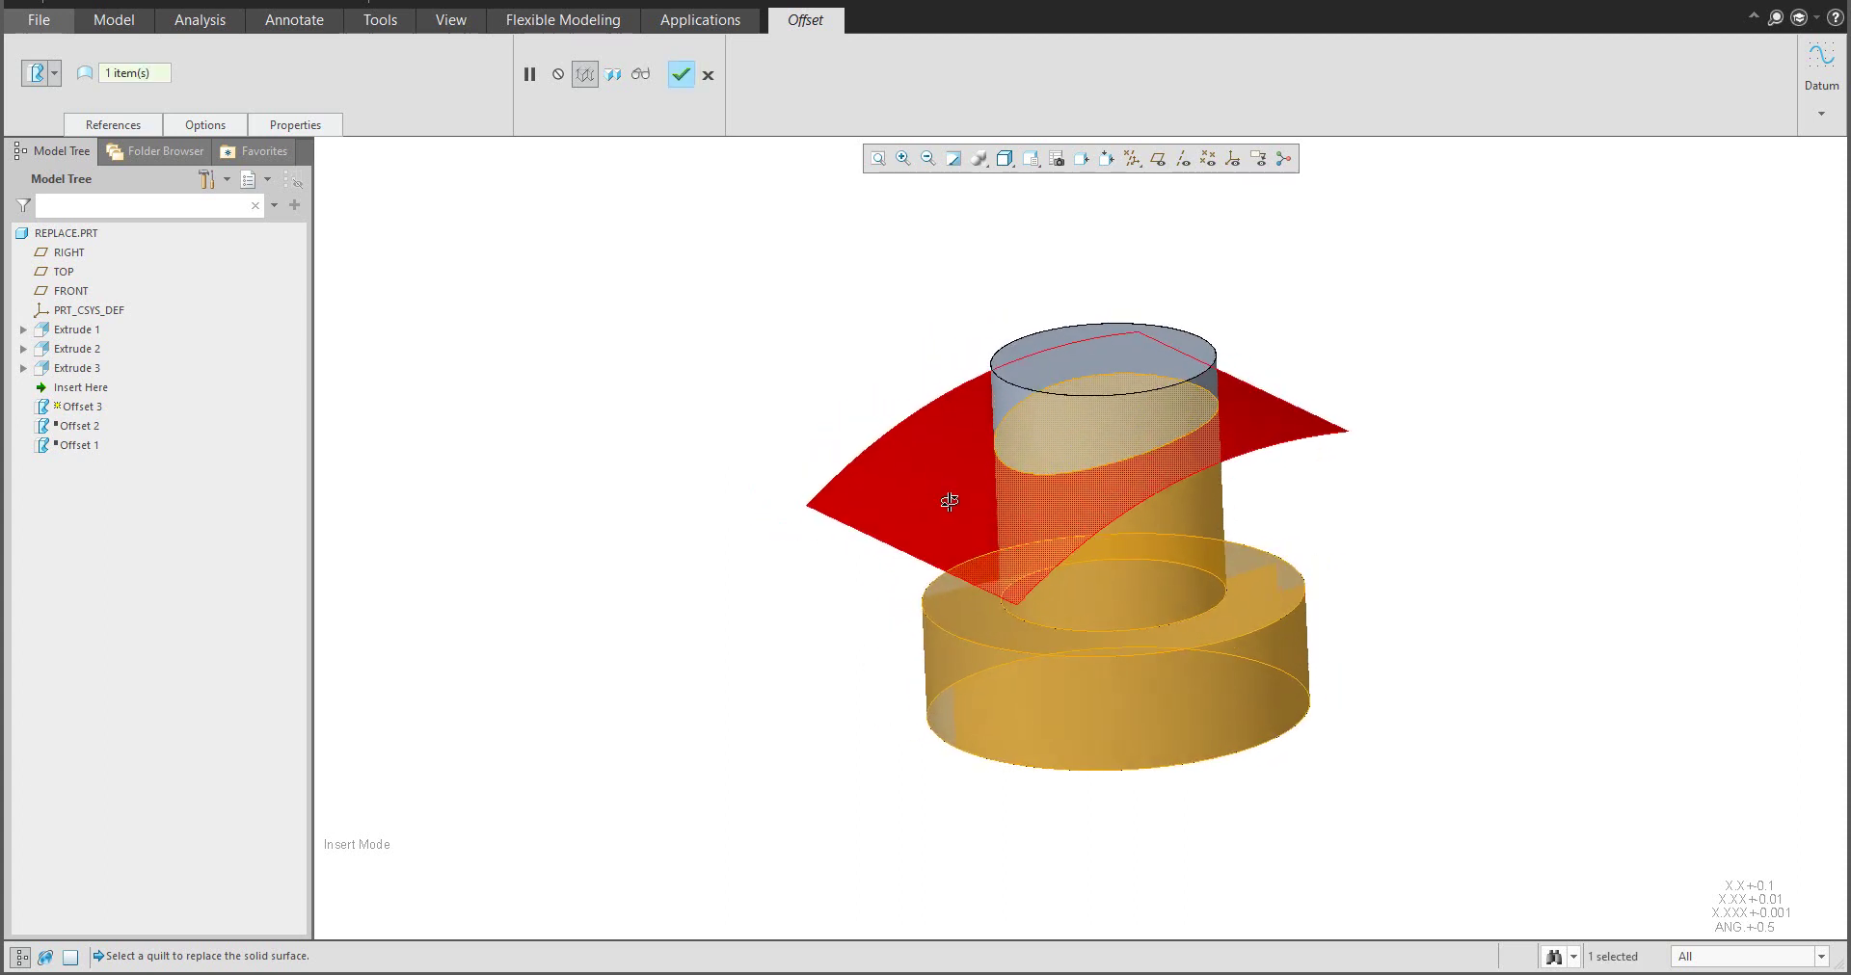
middle_click(756, 413)
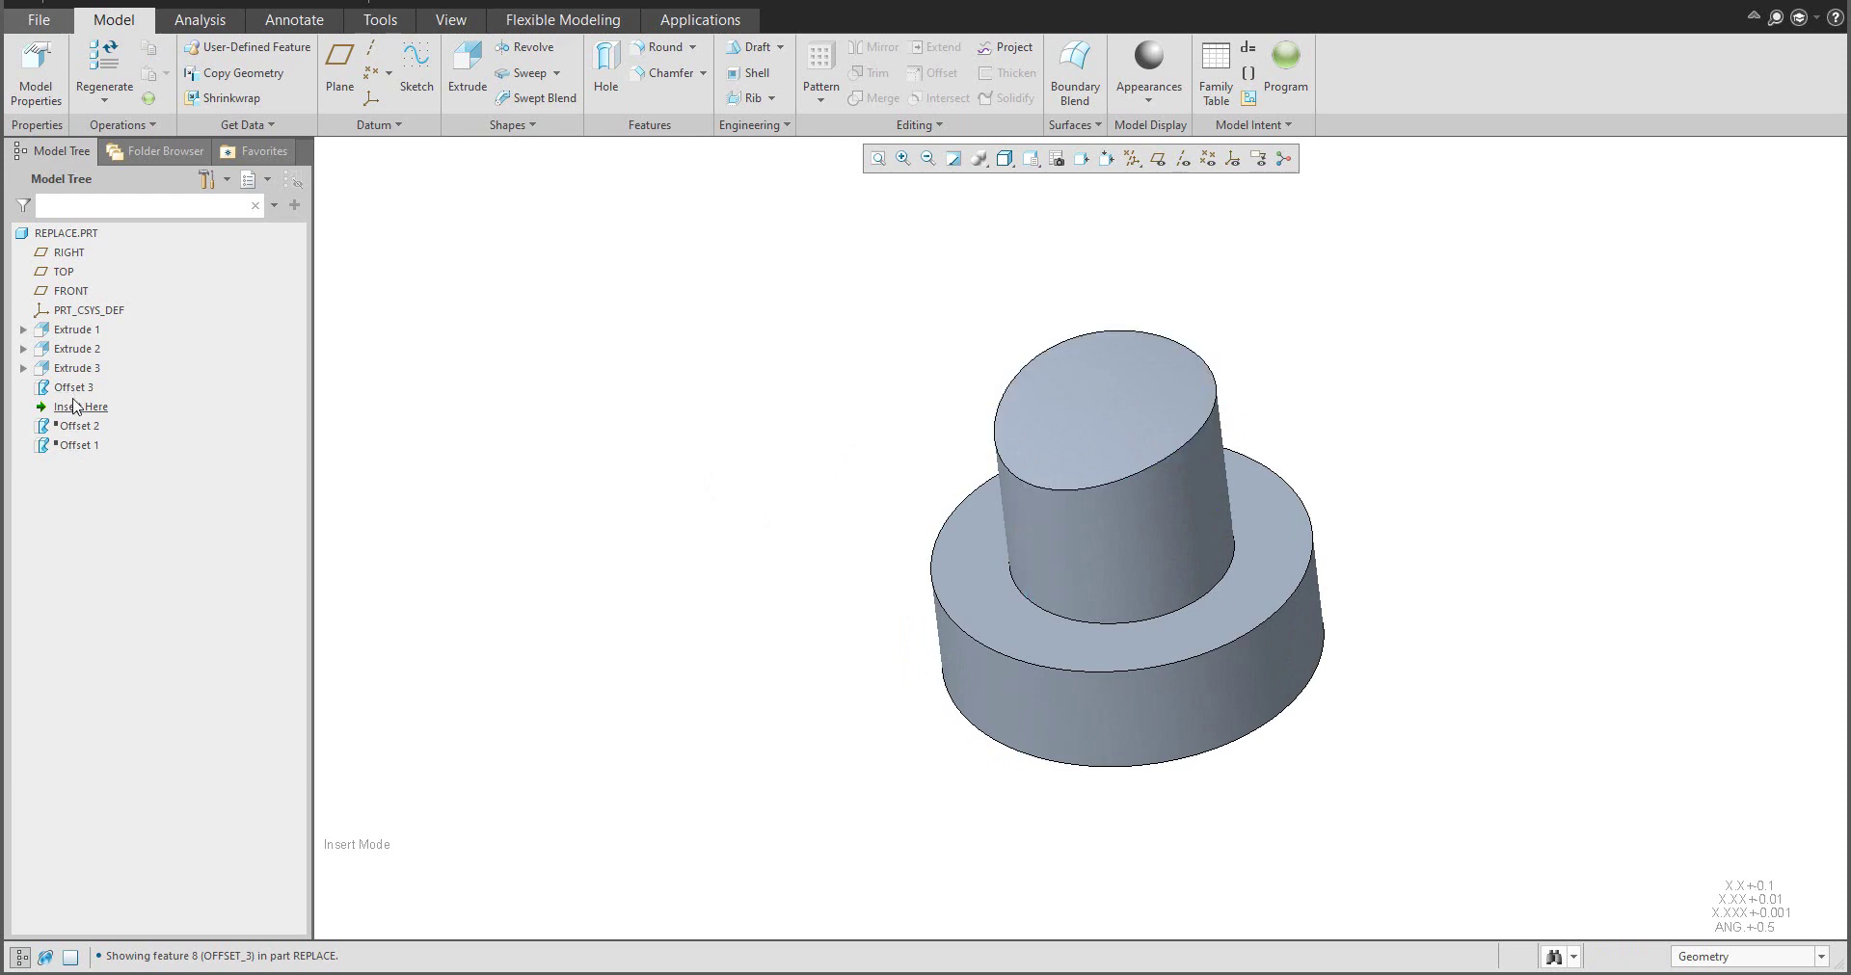
middle_drag(798, 507, 743, 476)
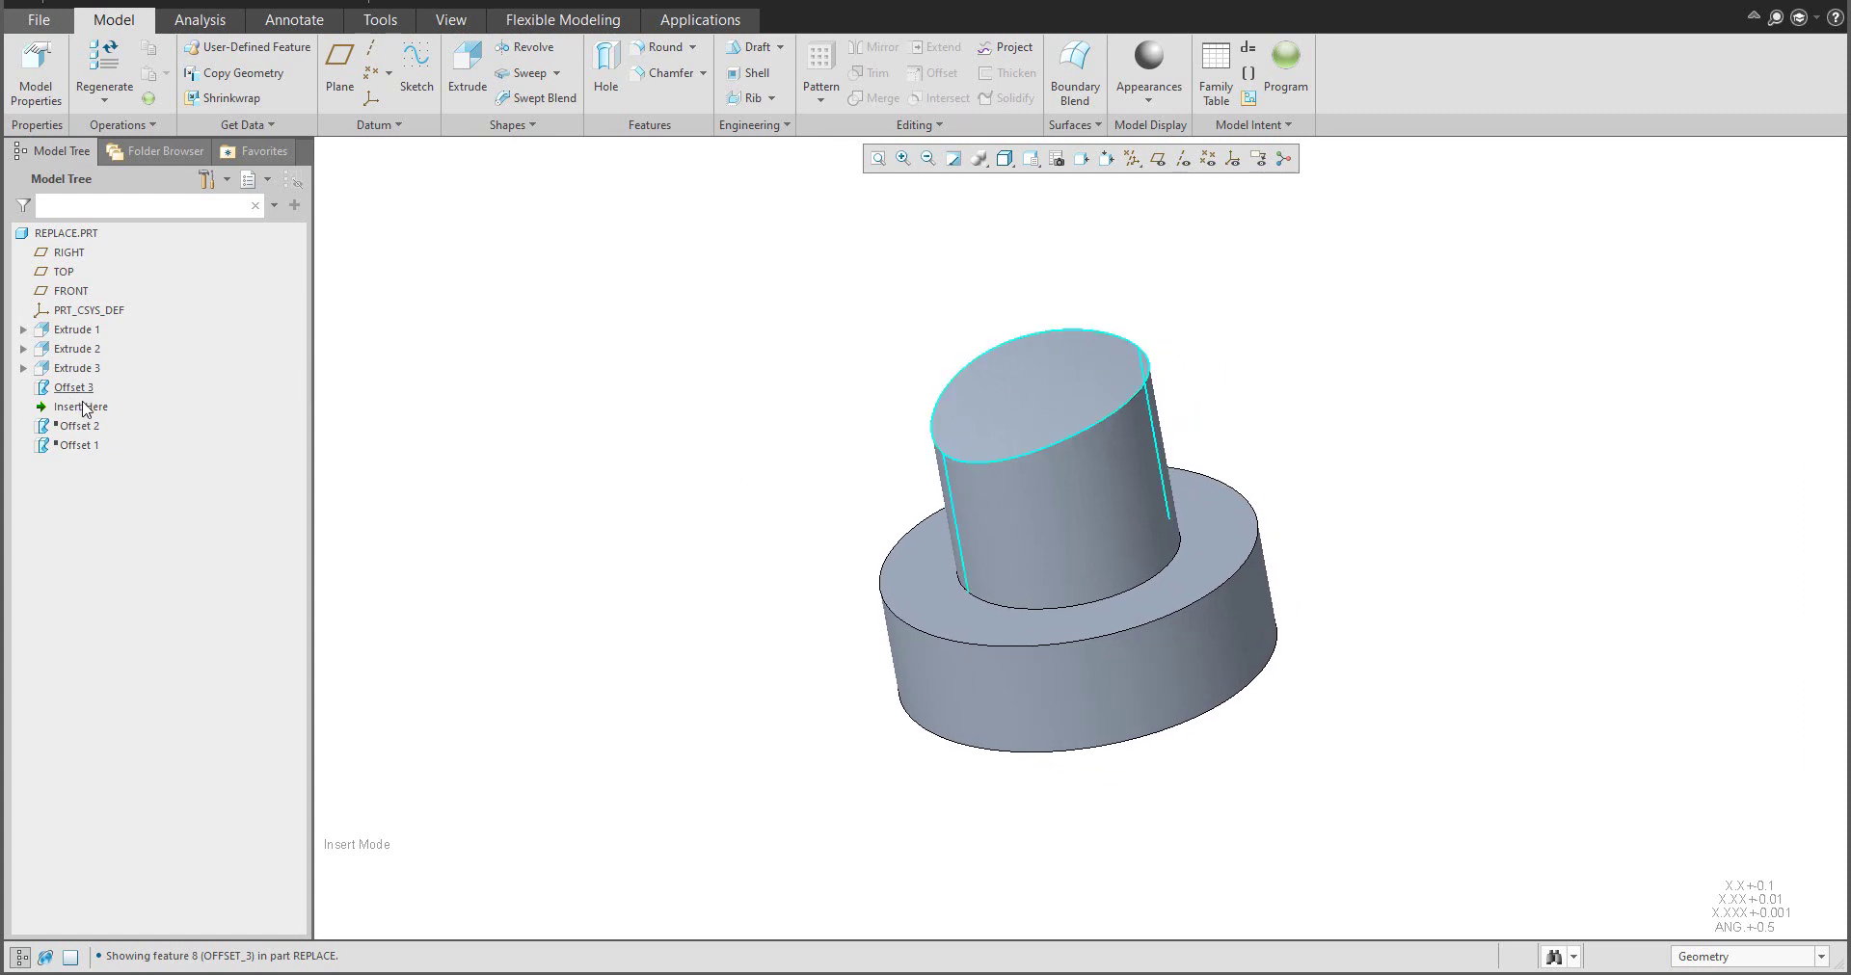
Roll the model back to before Offset 3 and replace the upper cylinder's top face with the curved surface using Substitute
drag(81, 405, 64, 380)
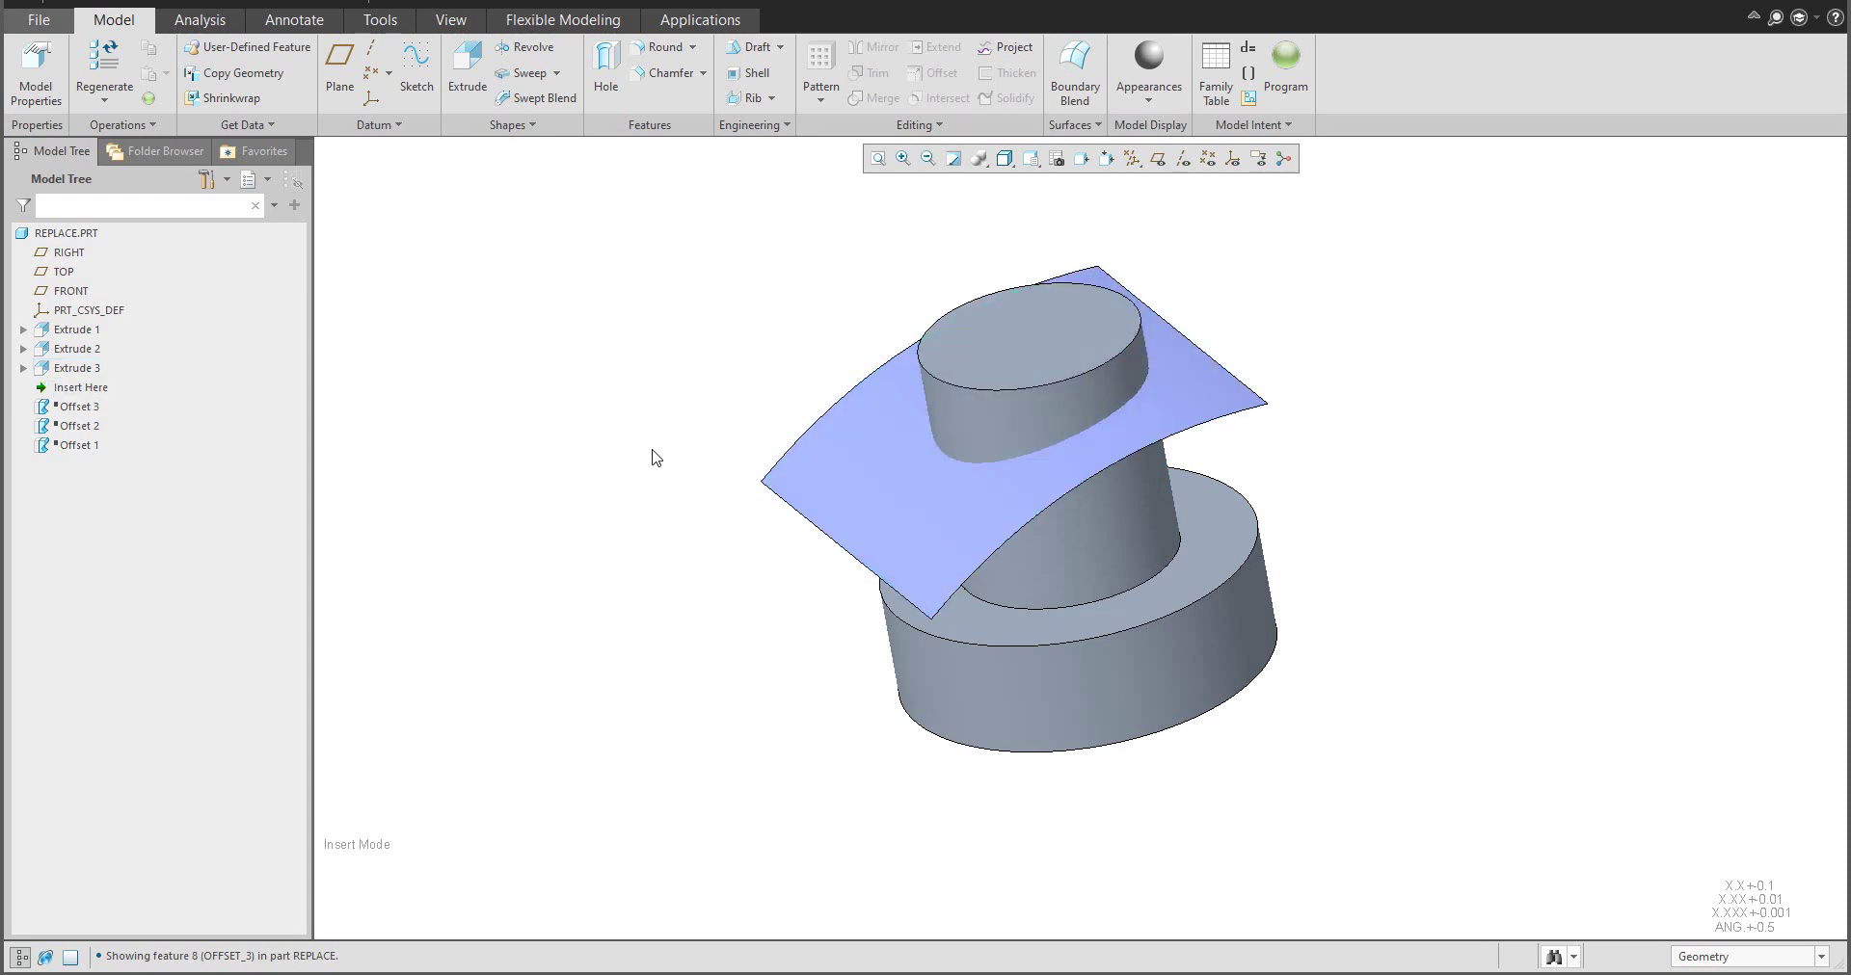
middle_drag(652, 459, 617, 495)
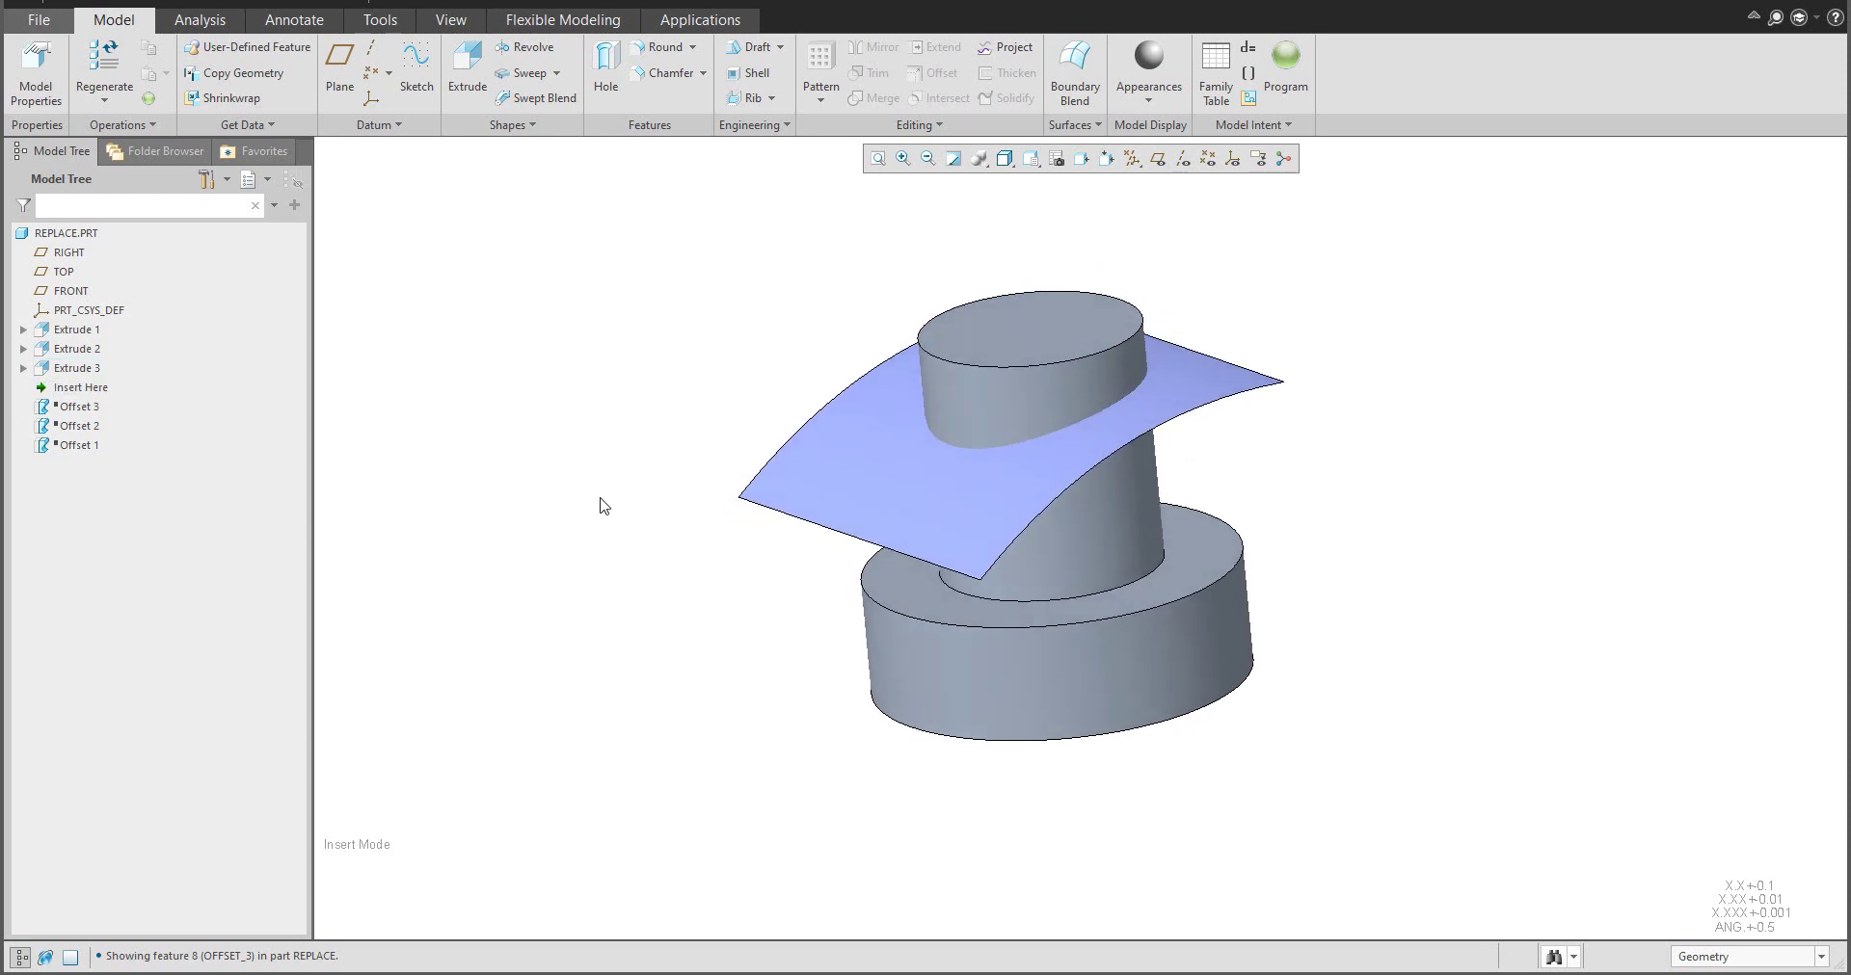
click(544, 27)
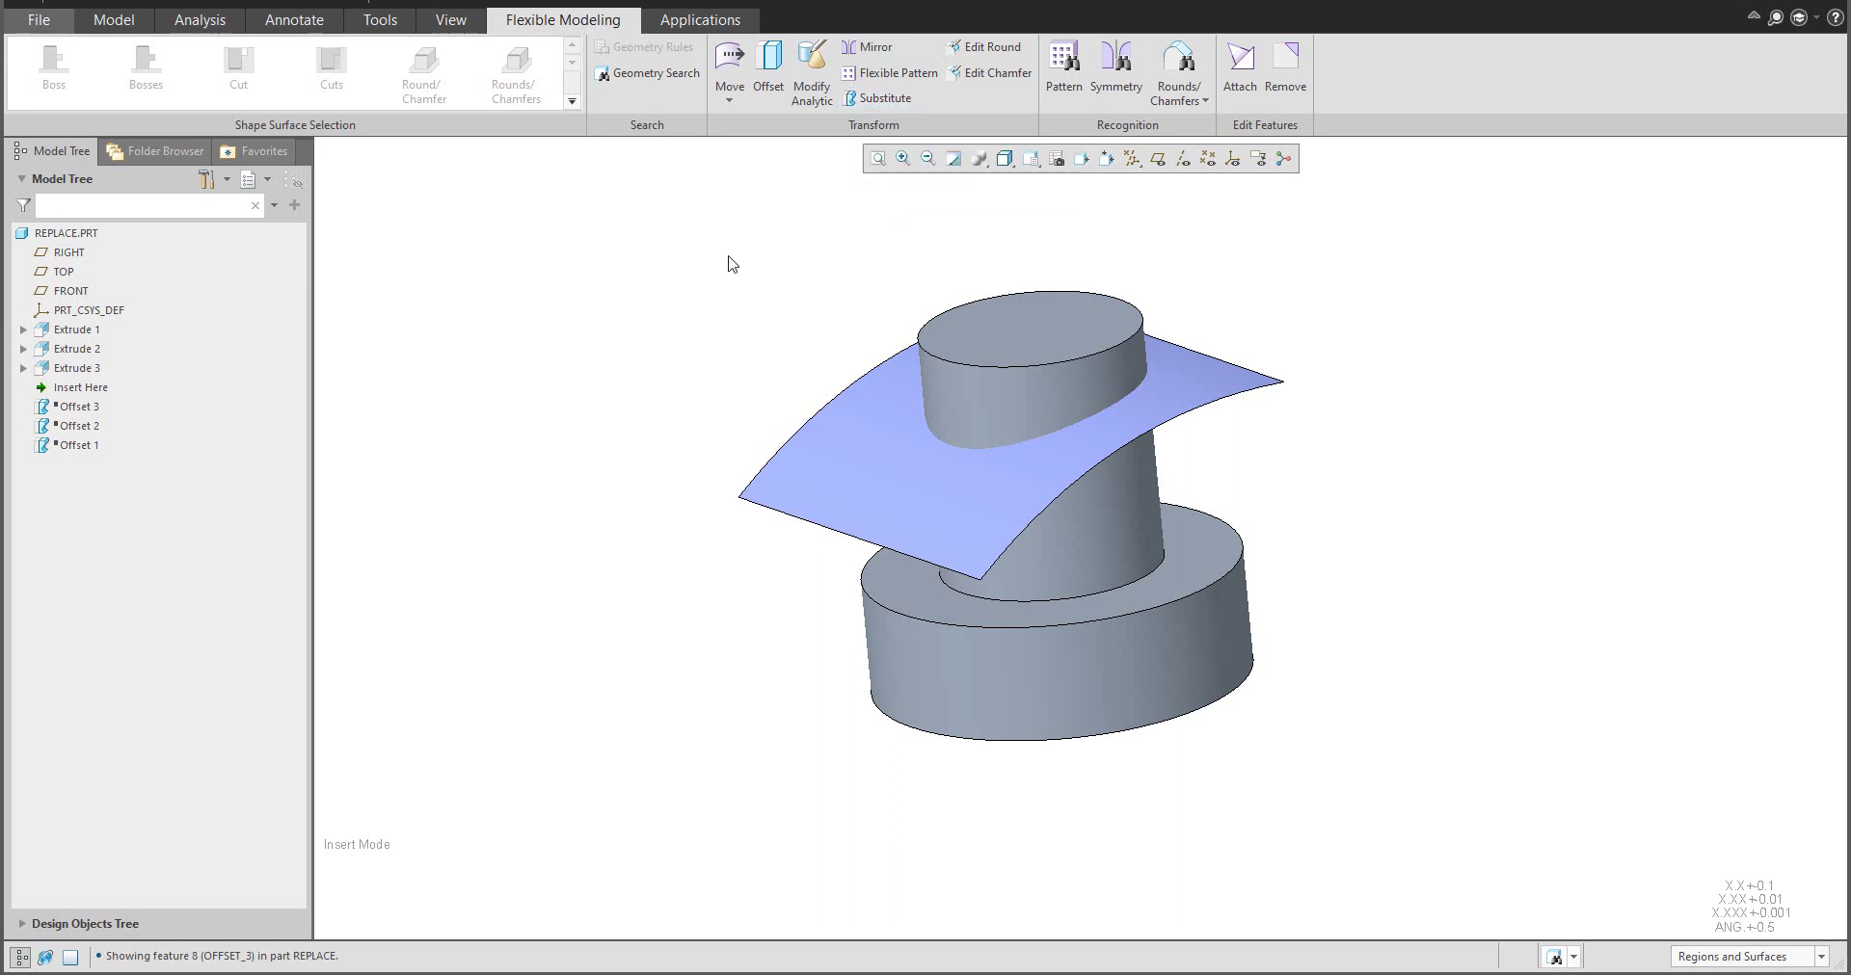
click(1027, 324)
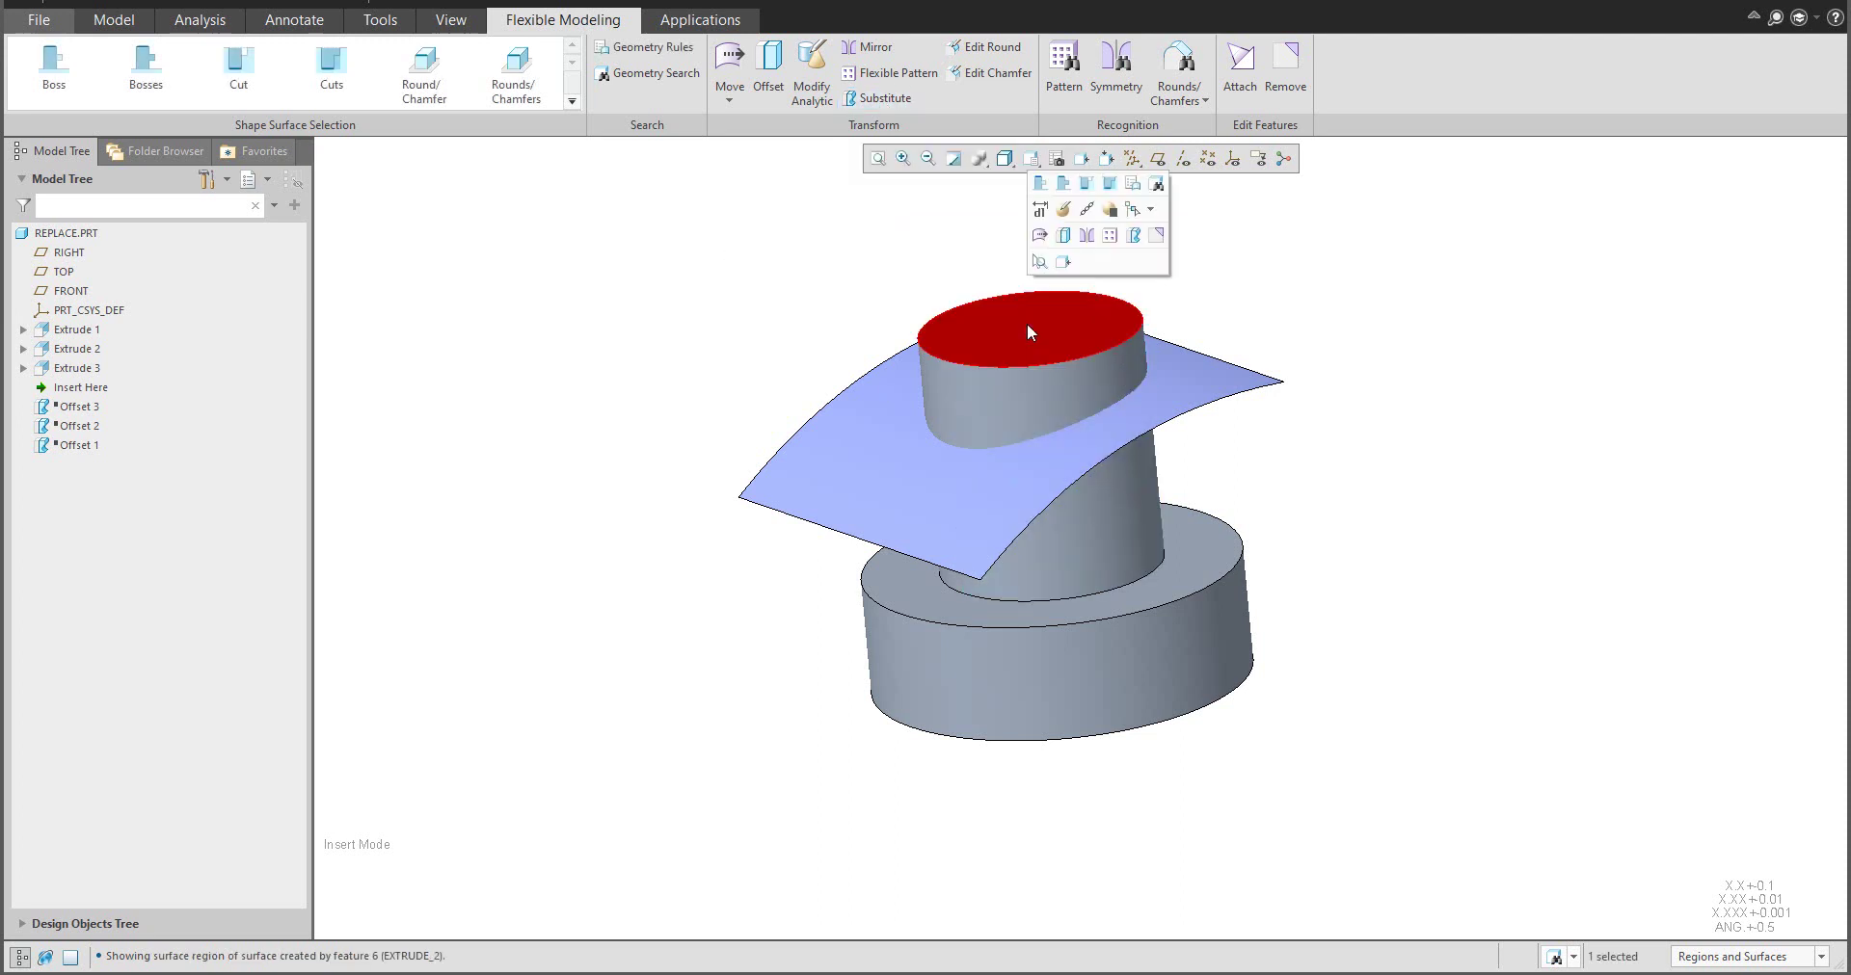
click(877, 100)
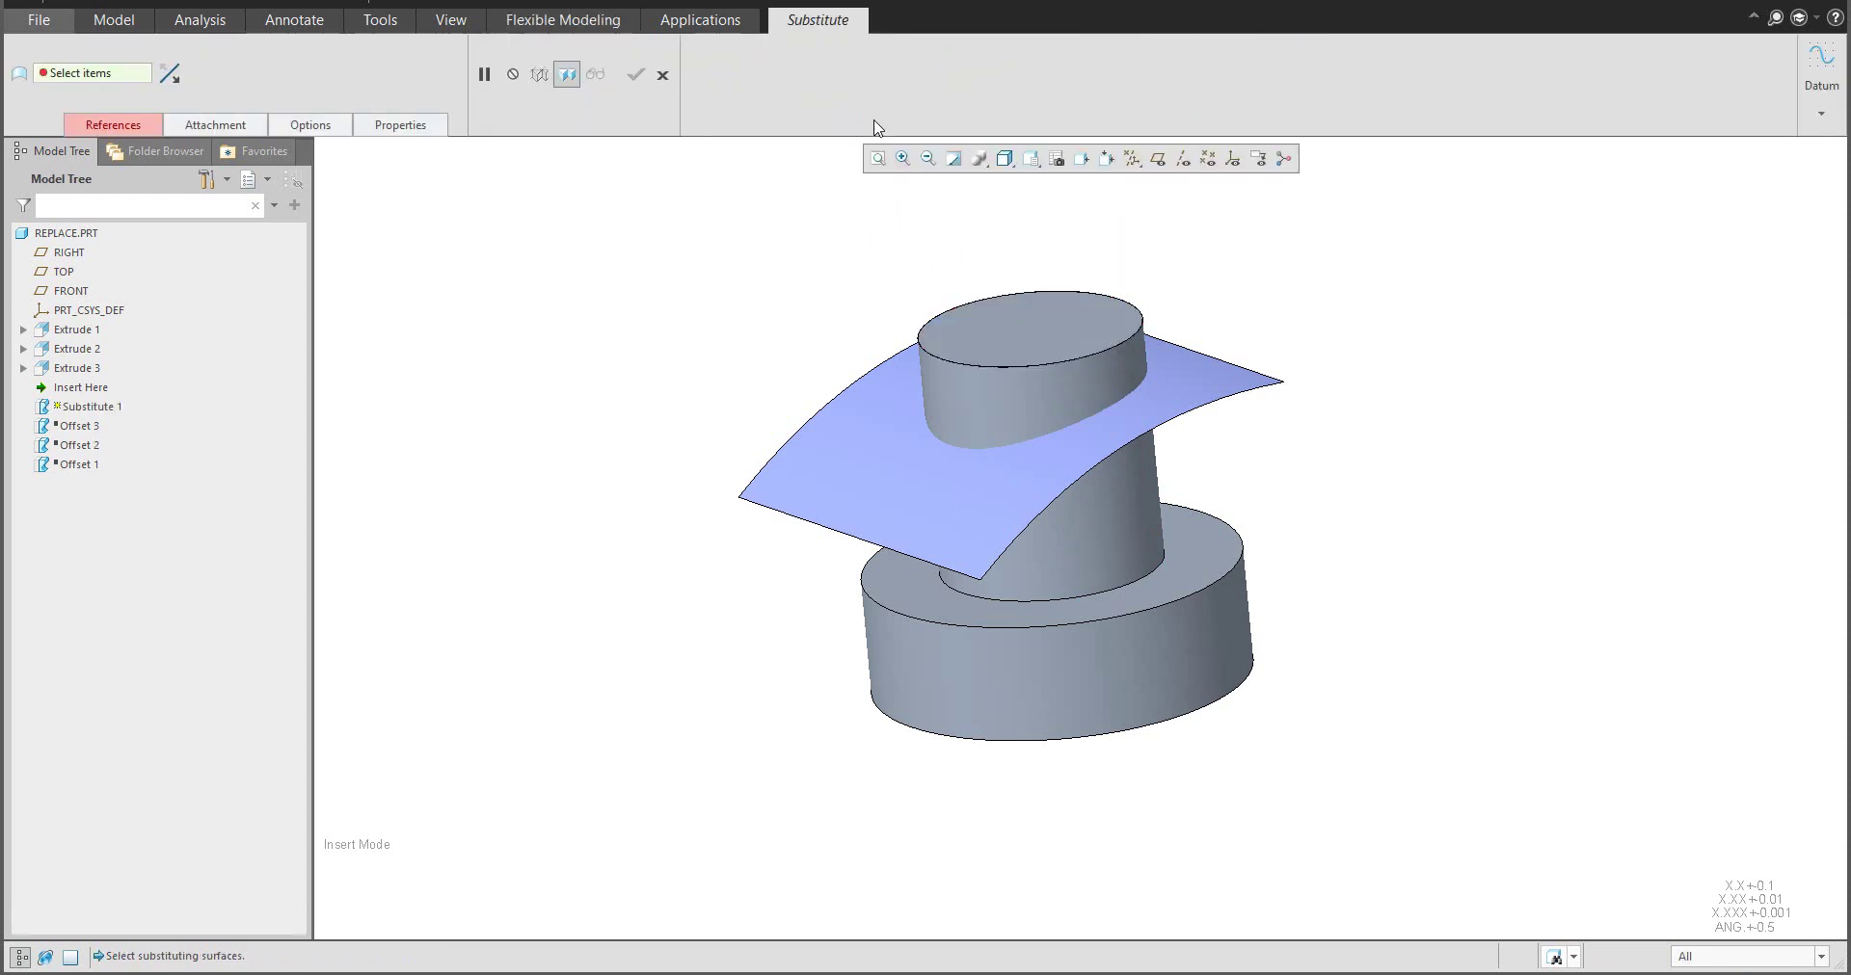
click(843, 464)
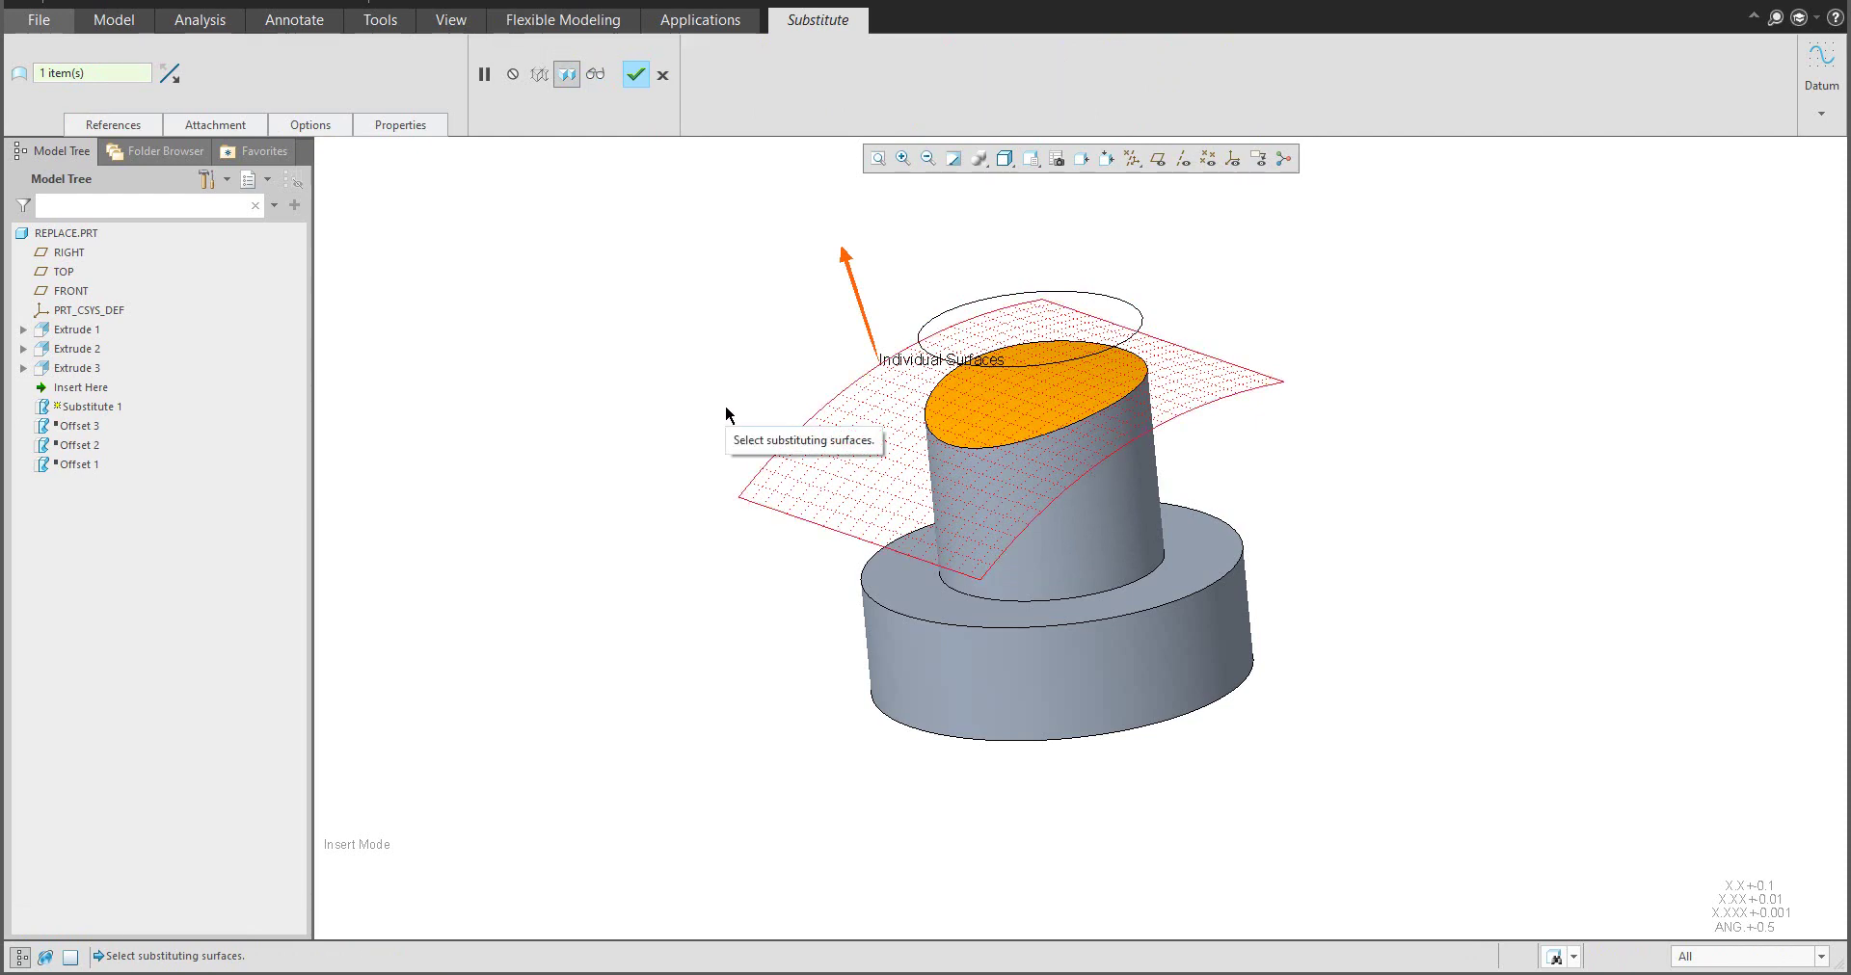
middle_drag(703, 408, 673, 432)
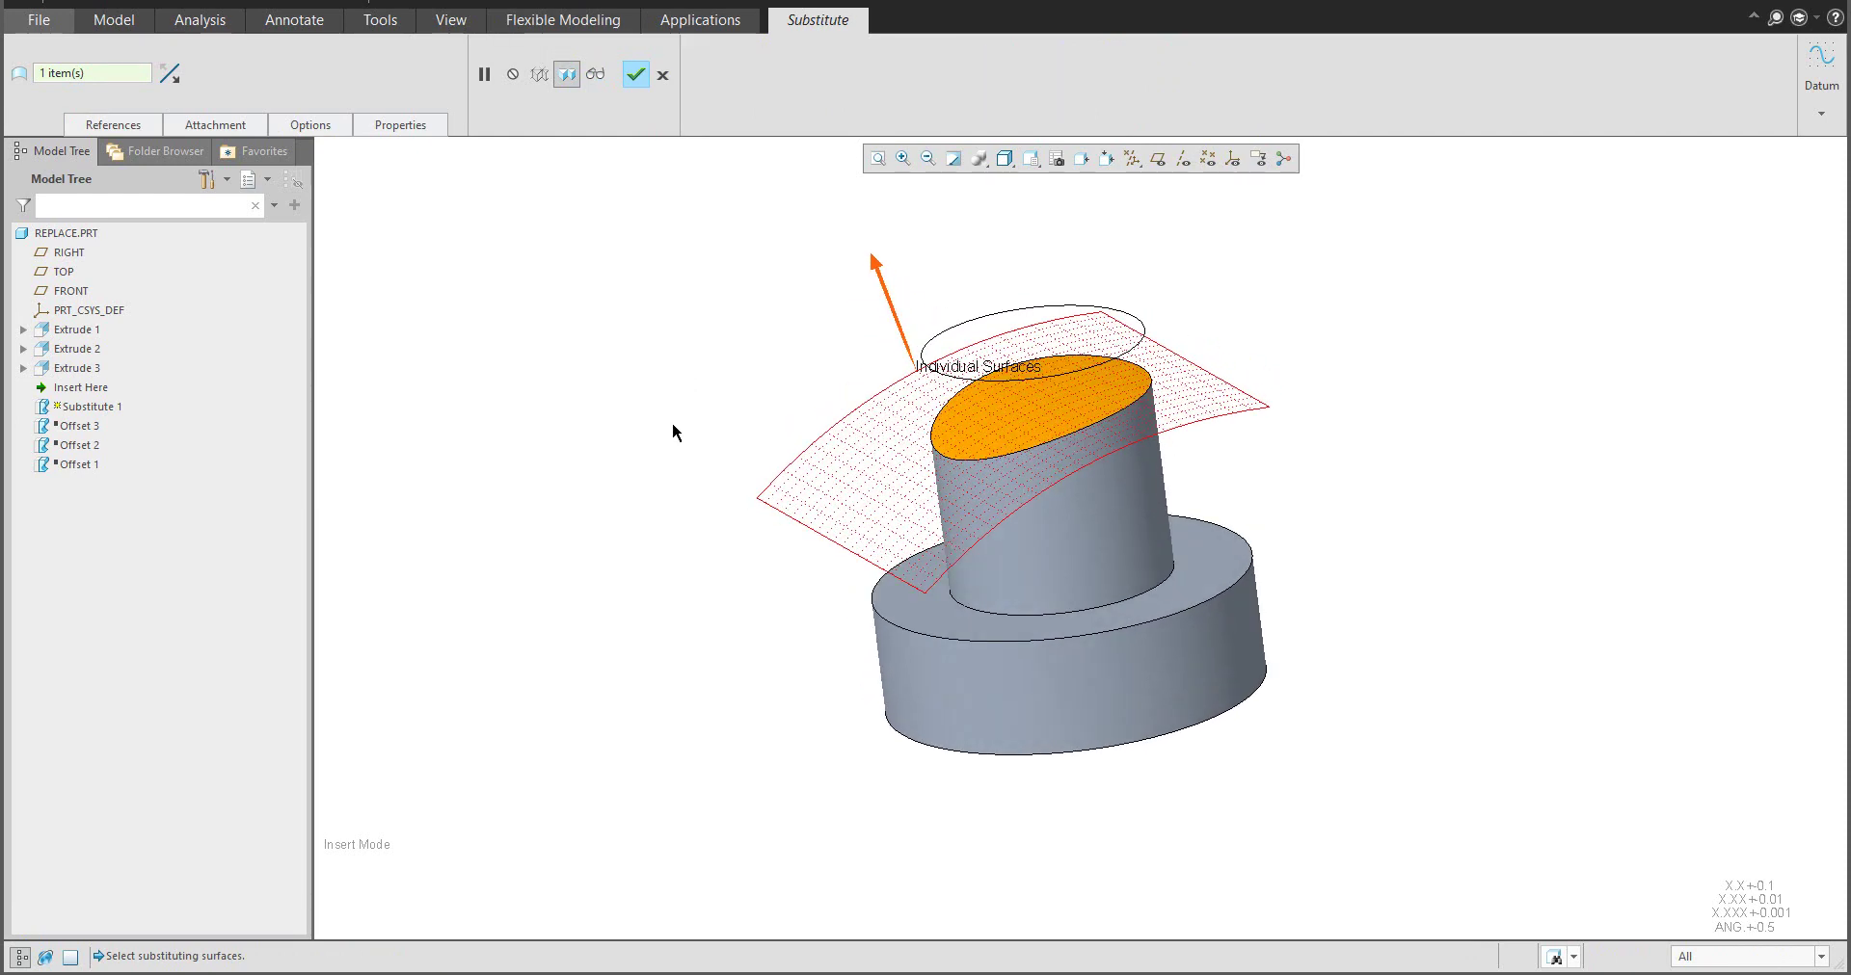
click(635, 74)
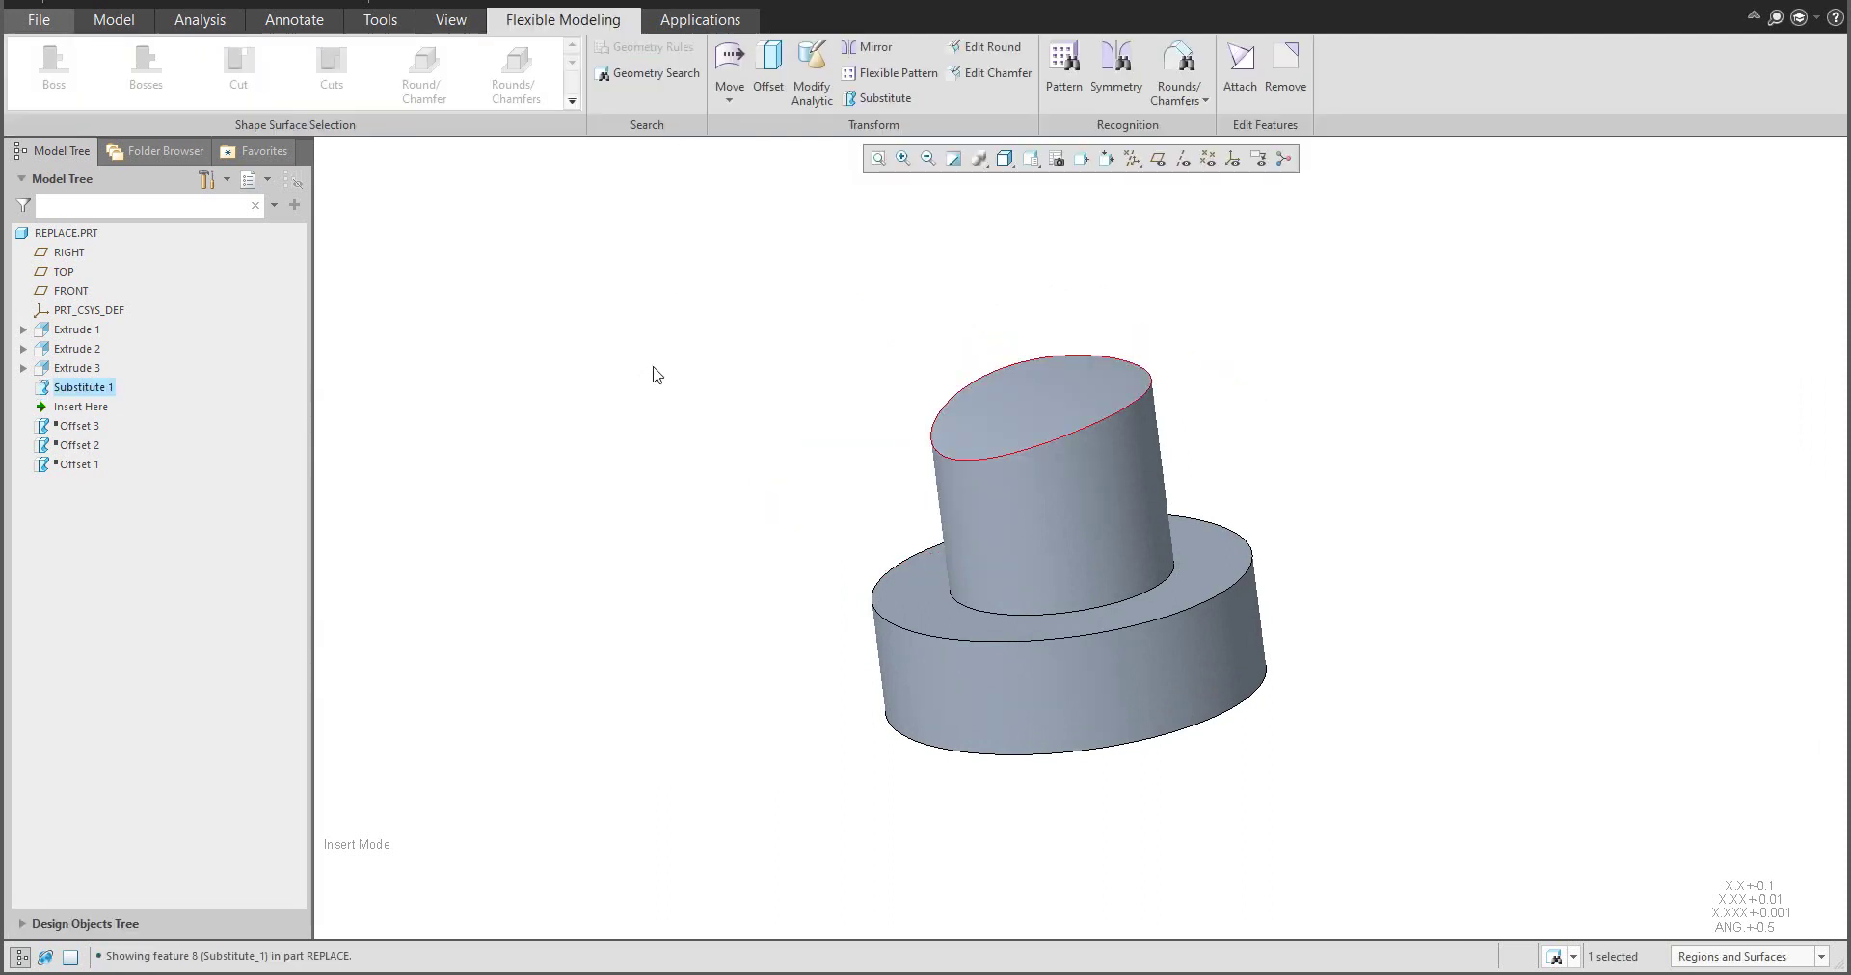
Replace the bottom face of the wide base cylinder with the TOP datum plane, using Offset with the Replace option
middle_drag(653, 372, 728, 458)
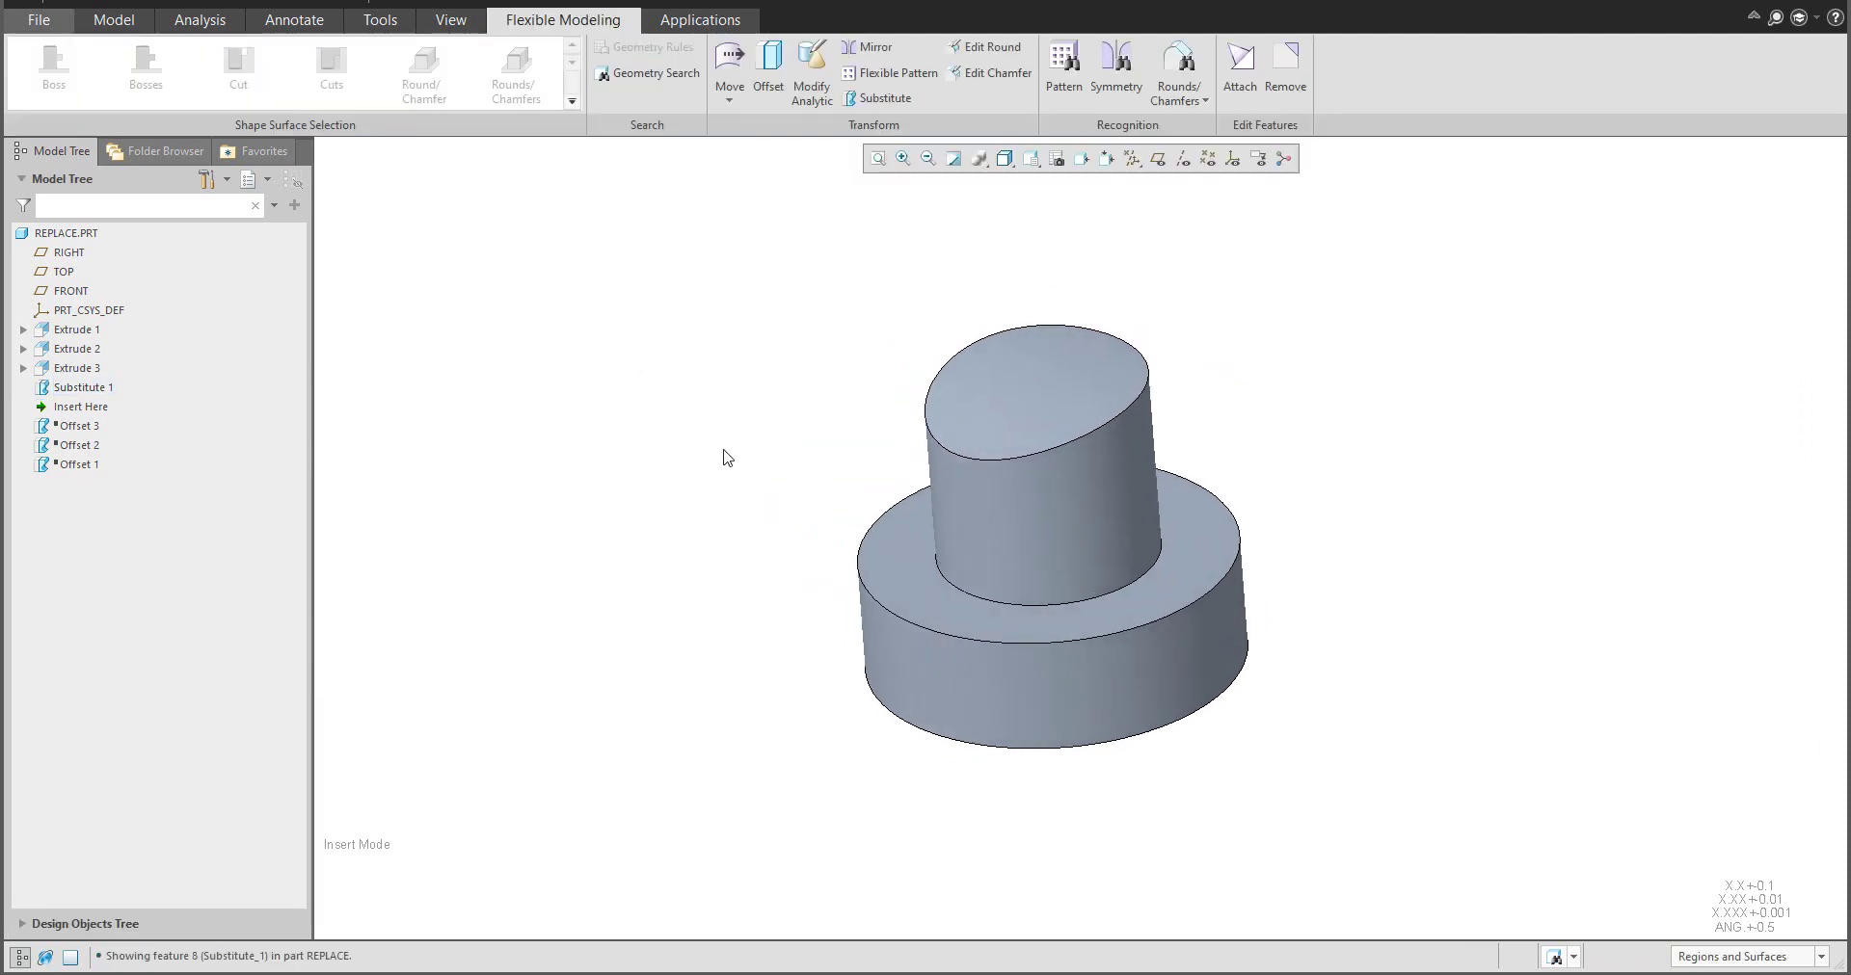
middle_drag(728, 458, 714, 472)
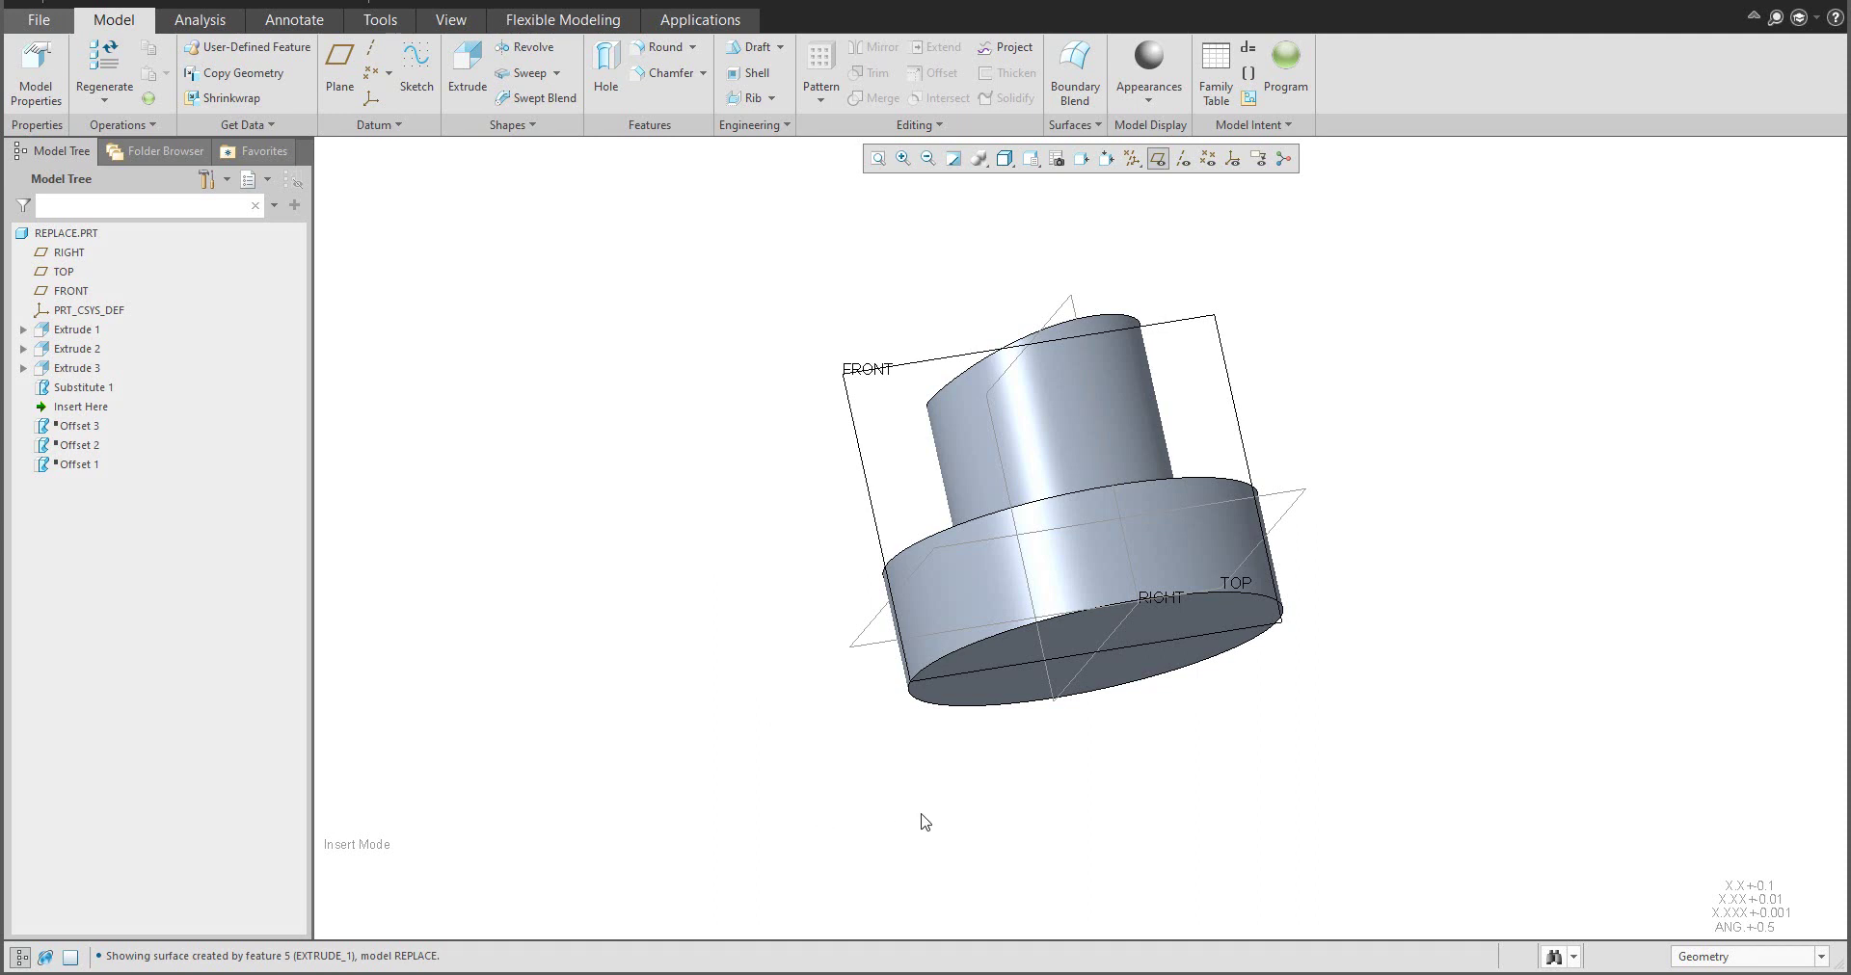
click(997, 680)
click(930, 72)
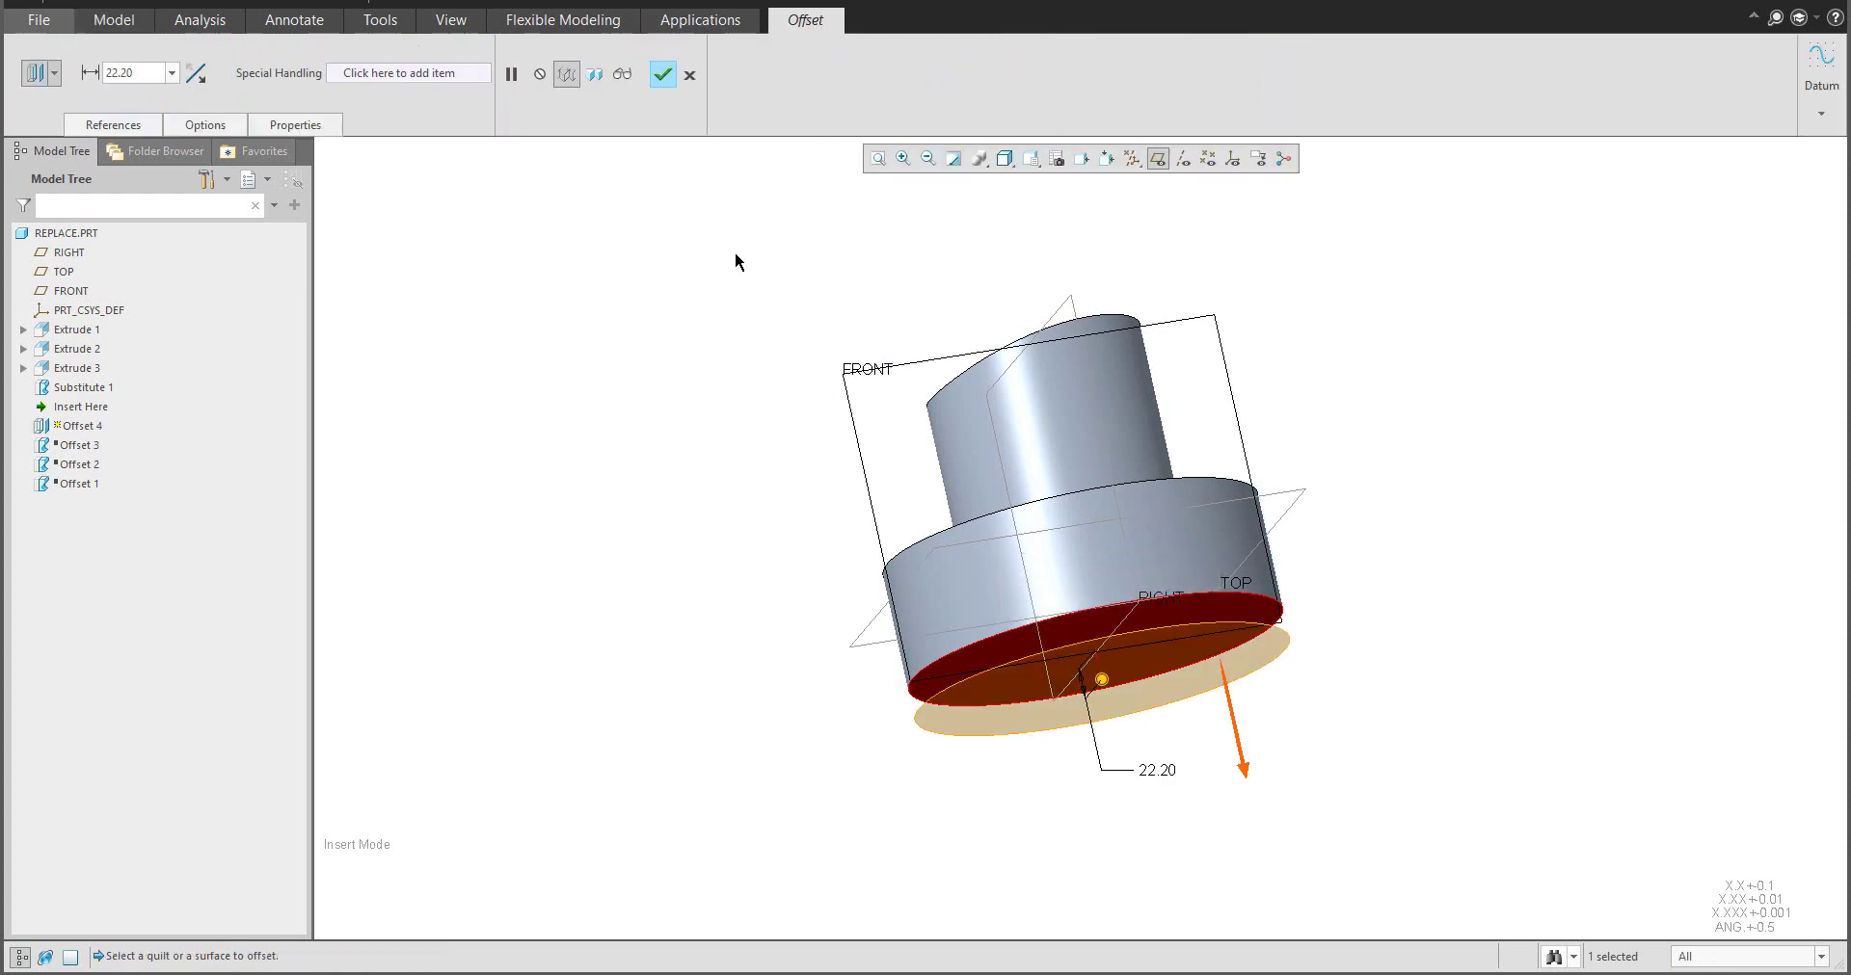
right_click(628, 310)
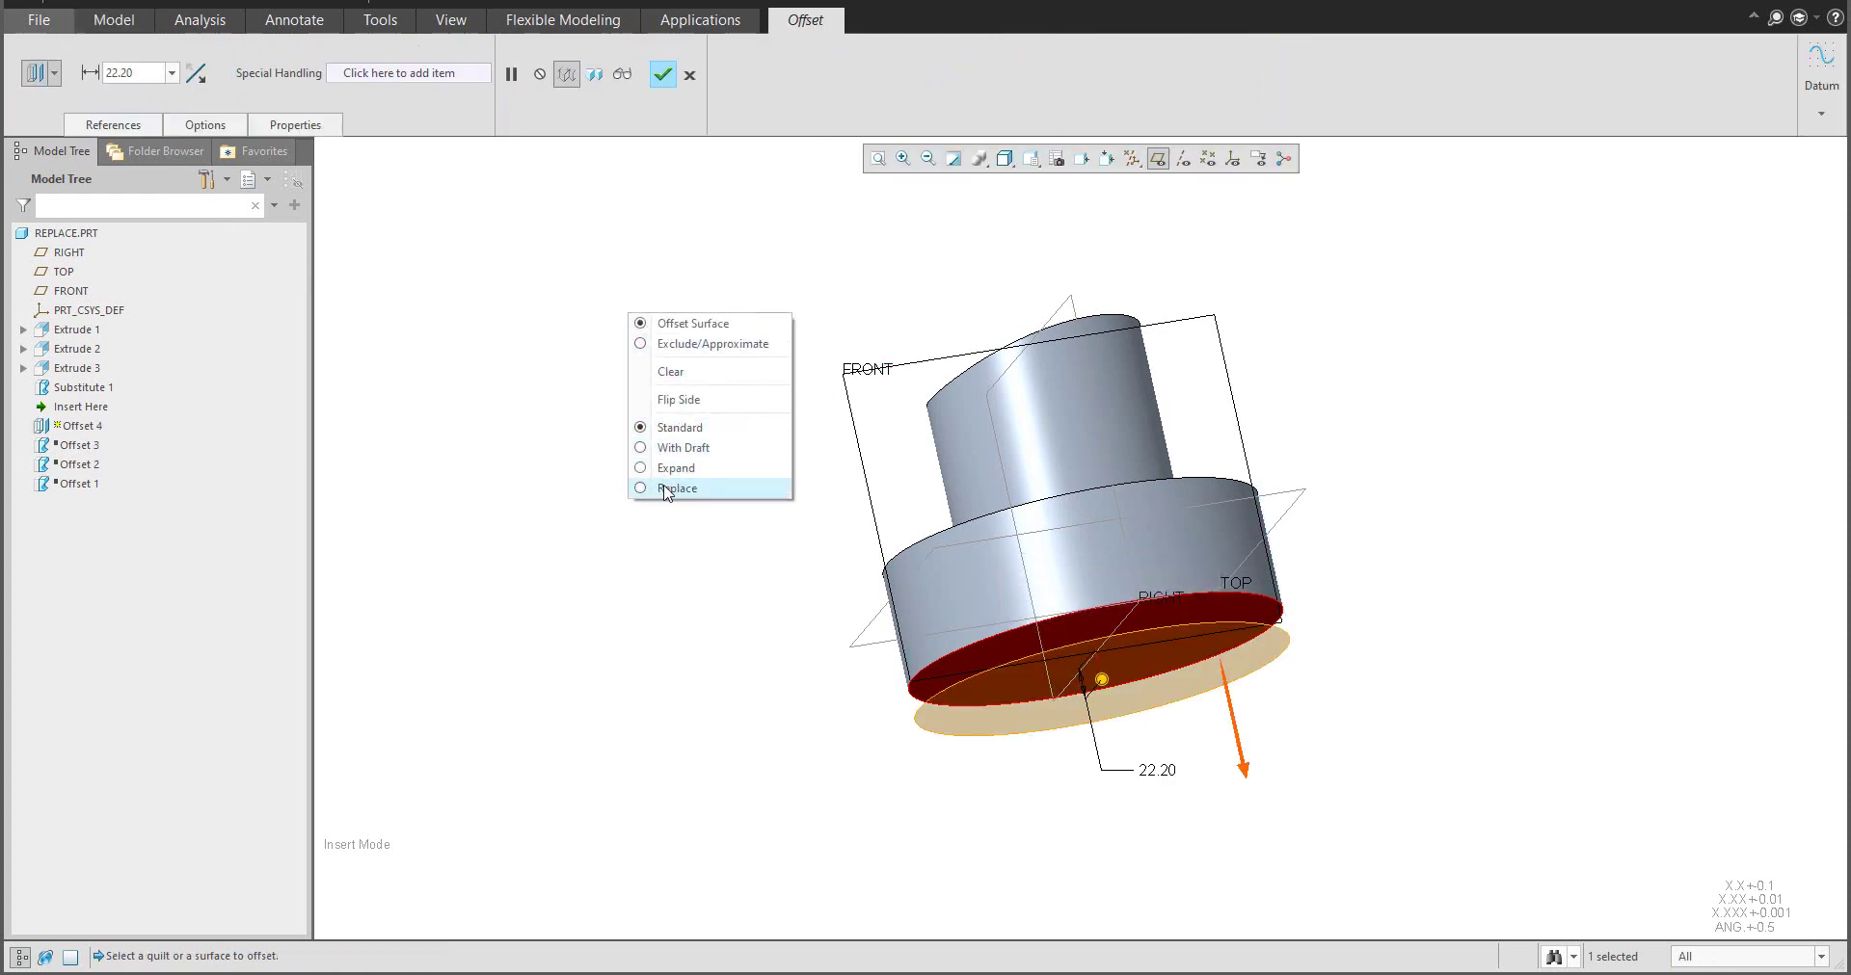
click(665, 493)
click(860, 633)
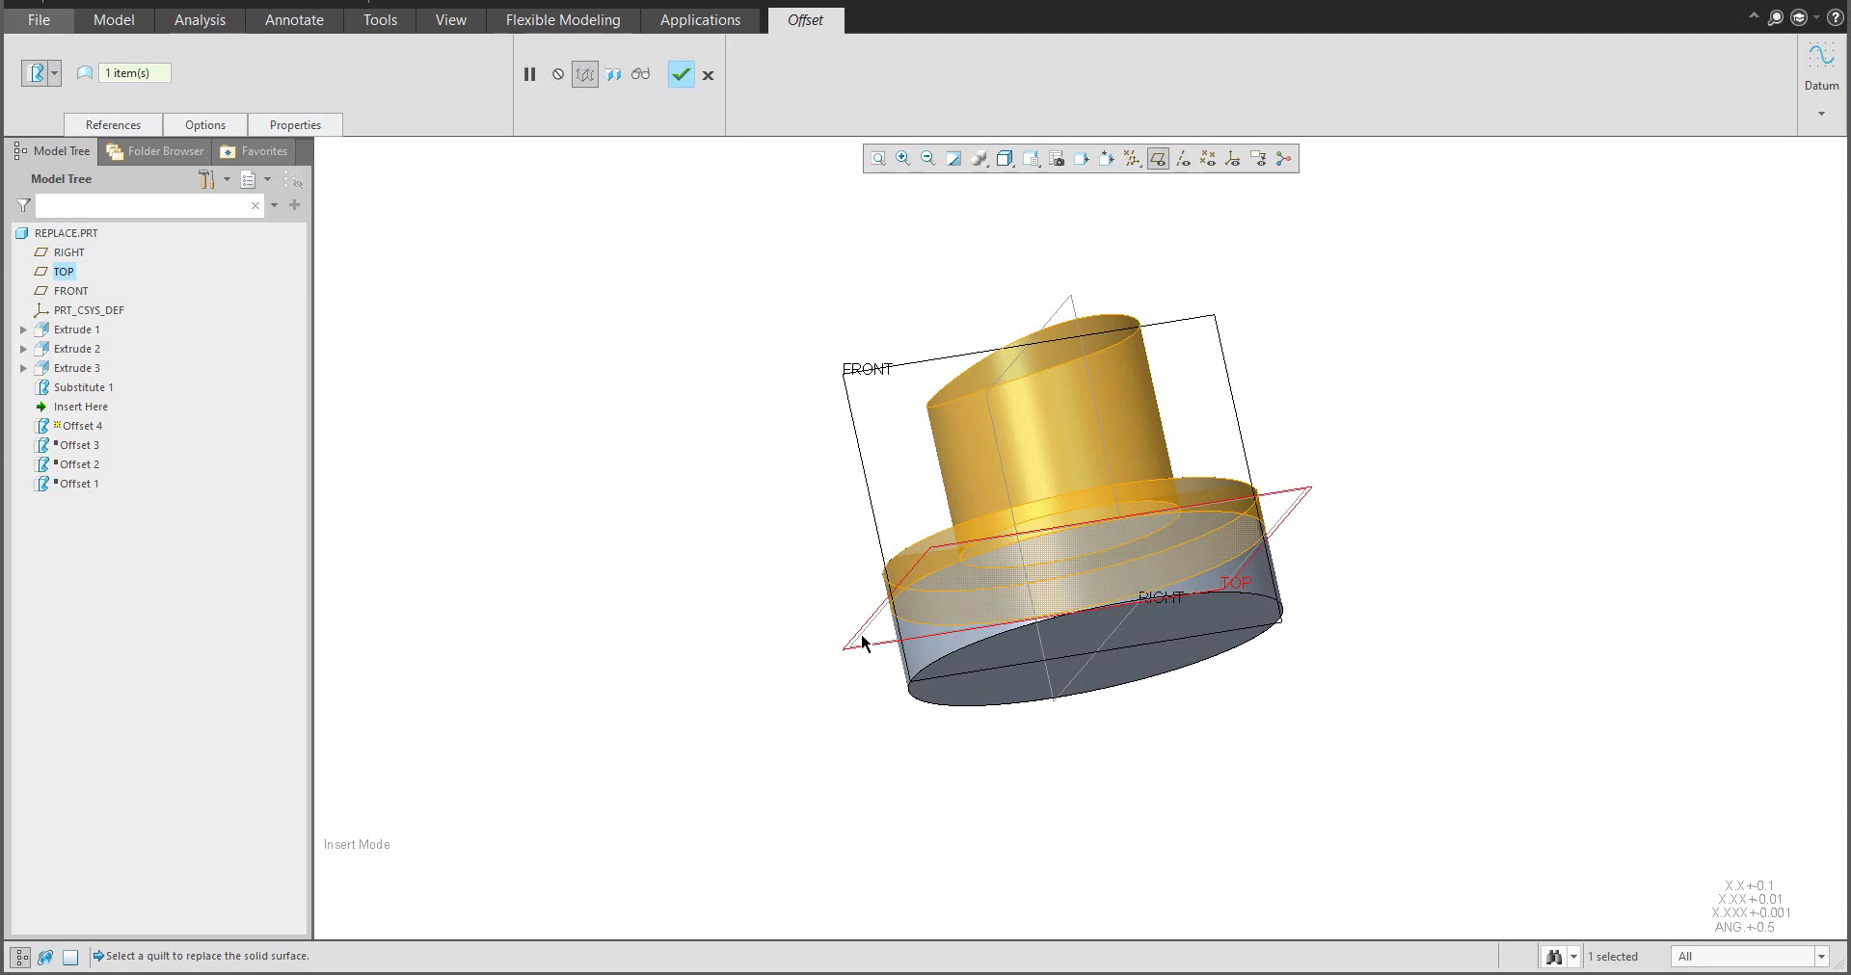
middle_click(753, 556)
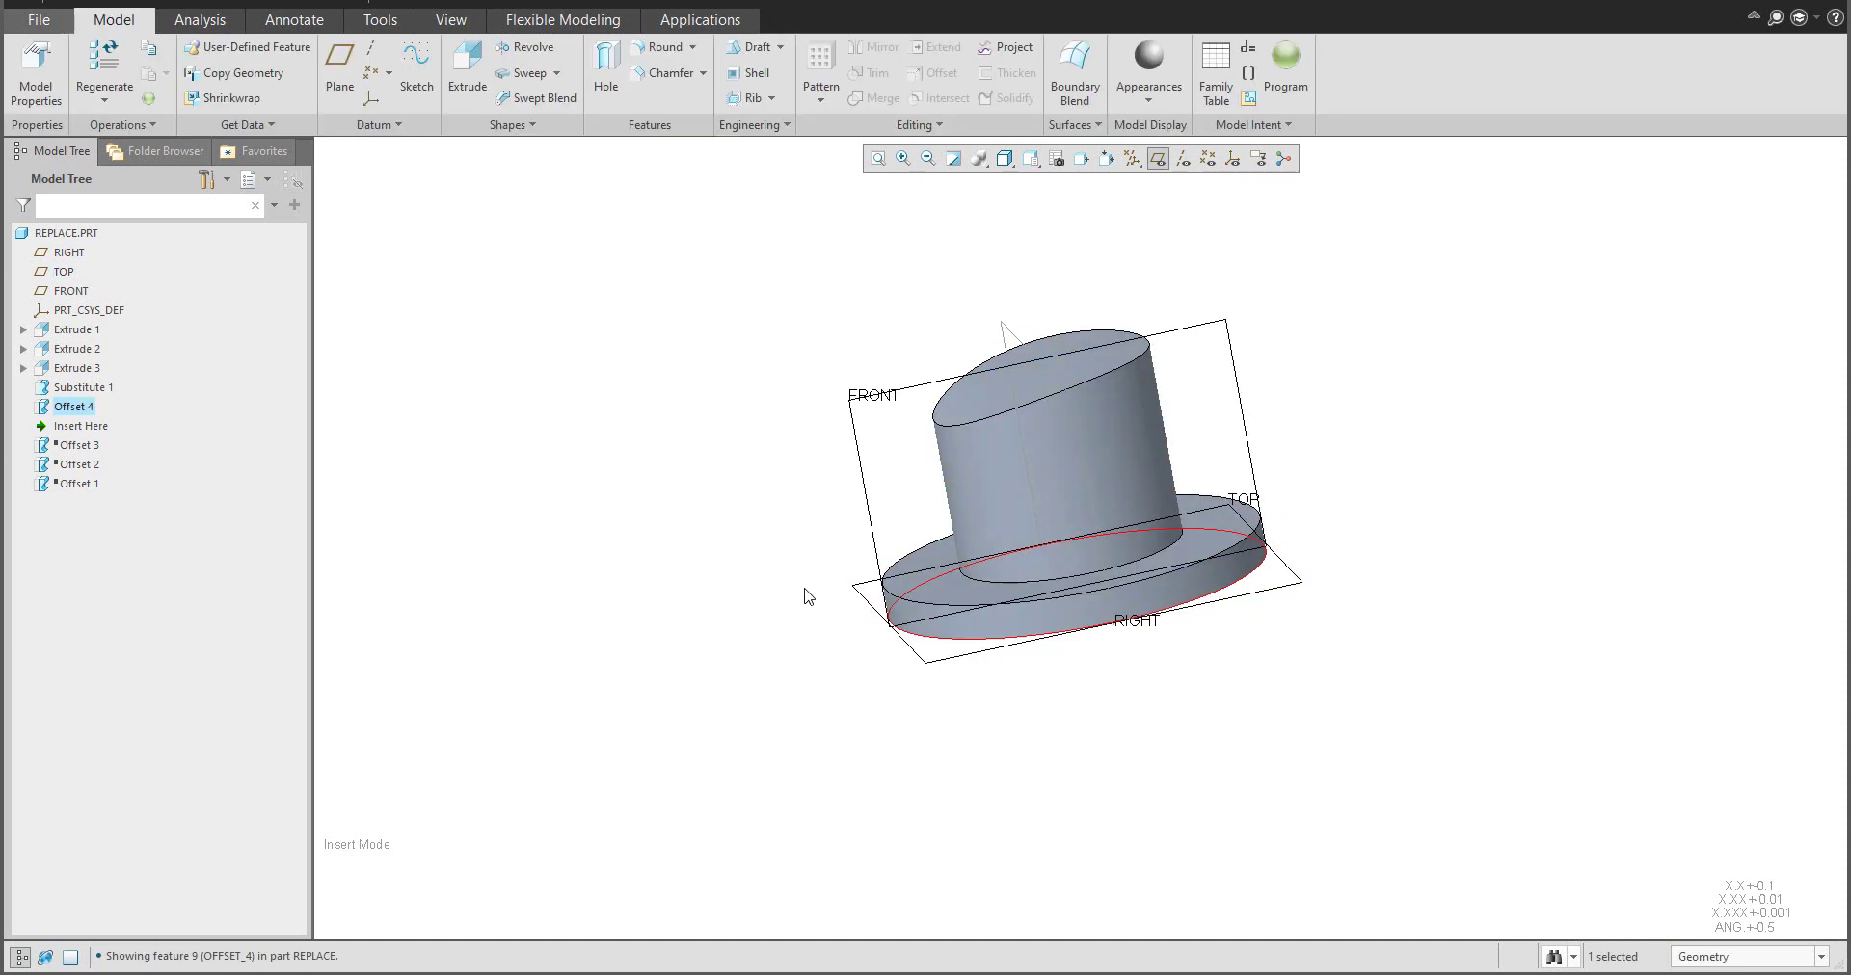
Clear the selection and turn off the display of the datum planes
middle_drag(809, 595, 727, 617)
click(739, 607)
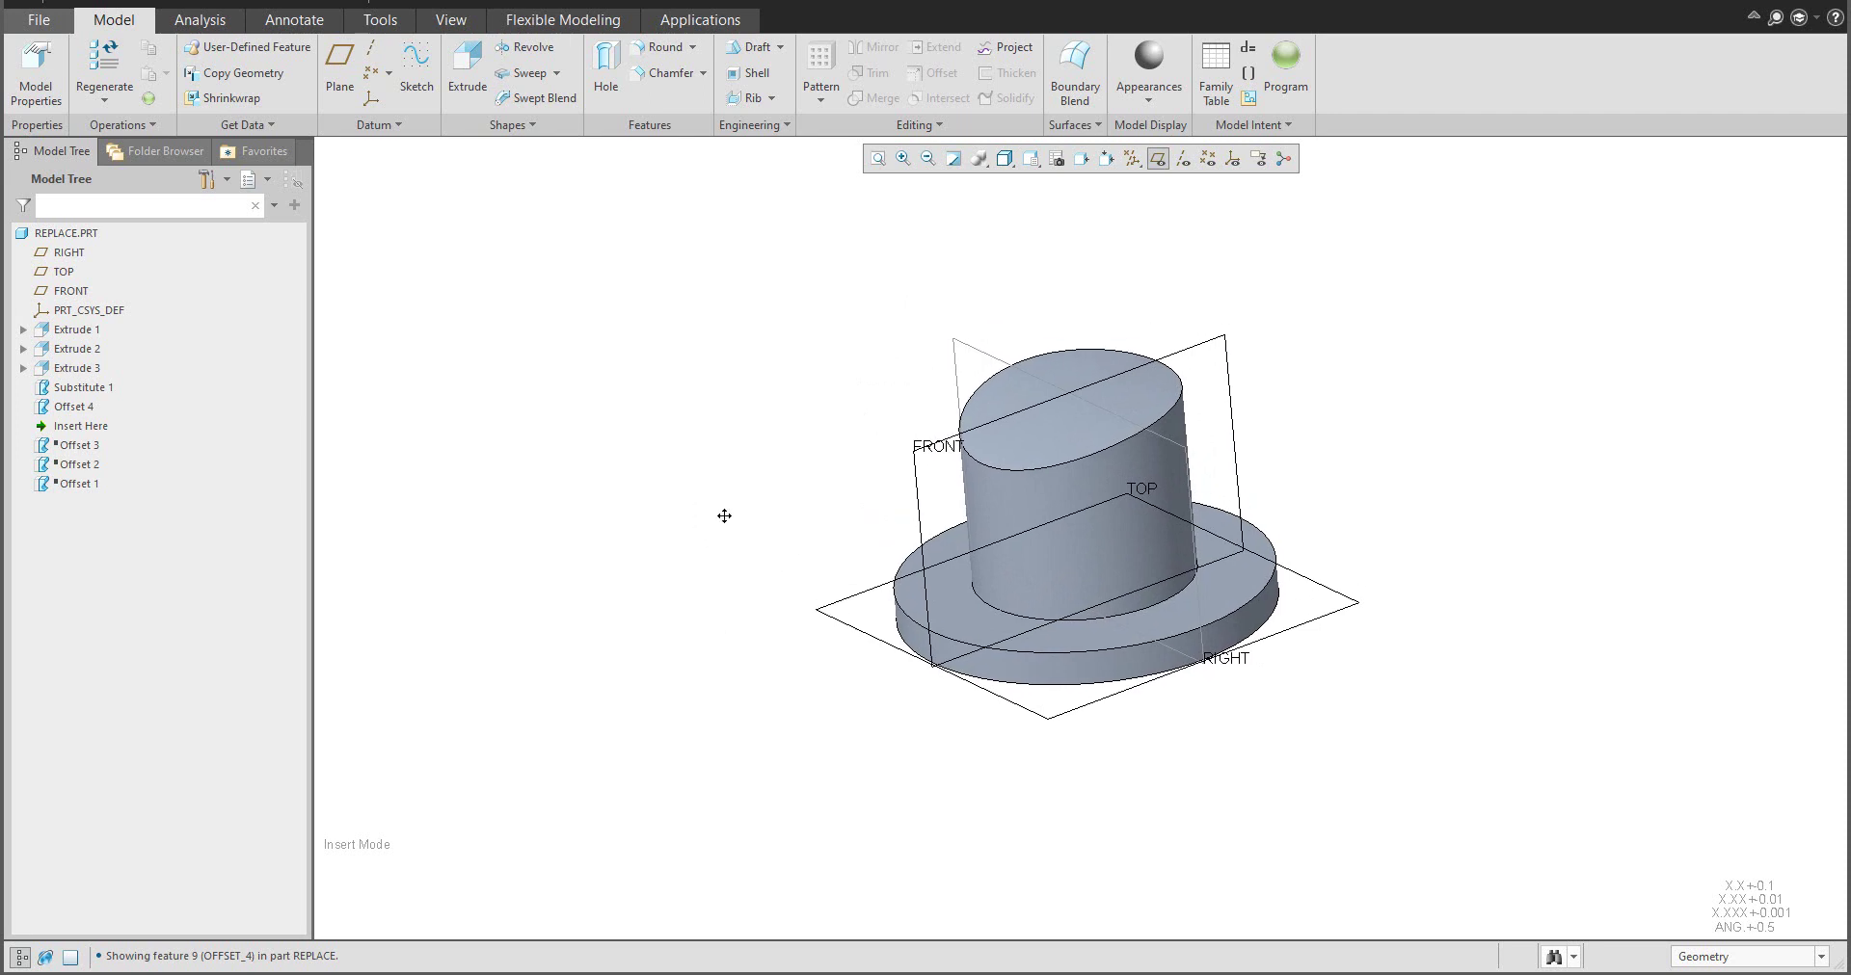
click(1158, 158)
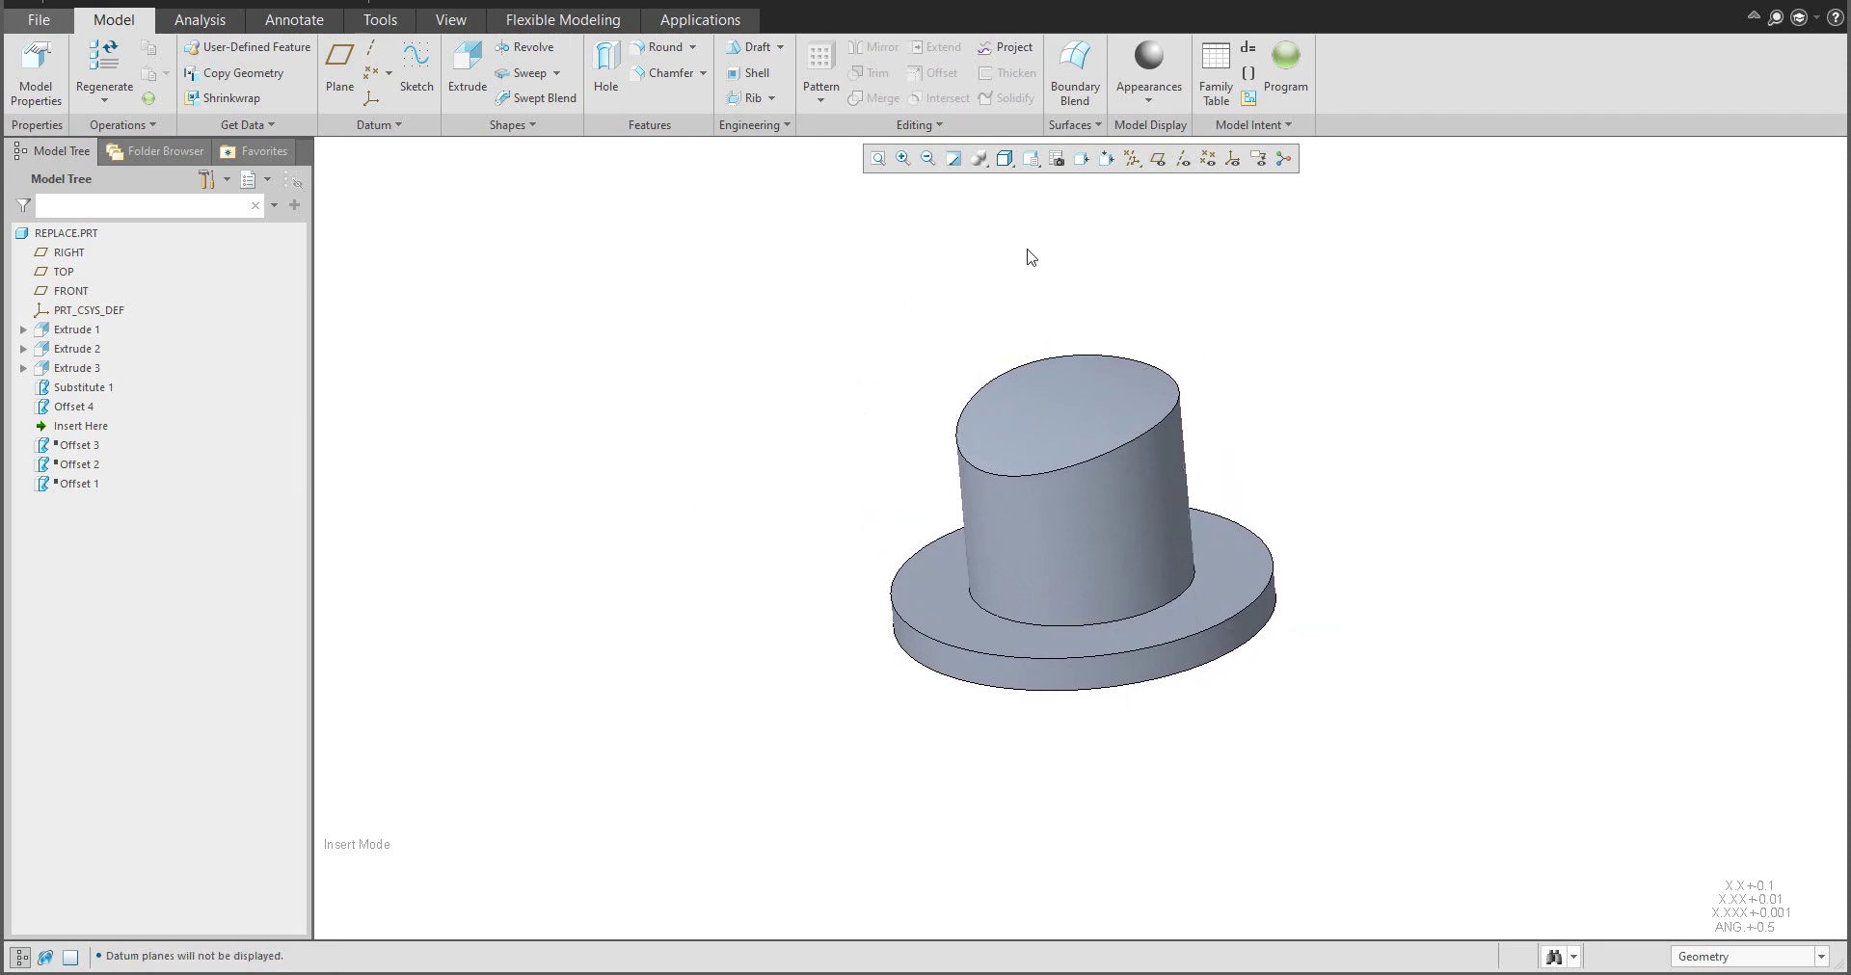